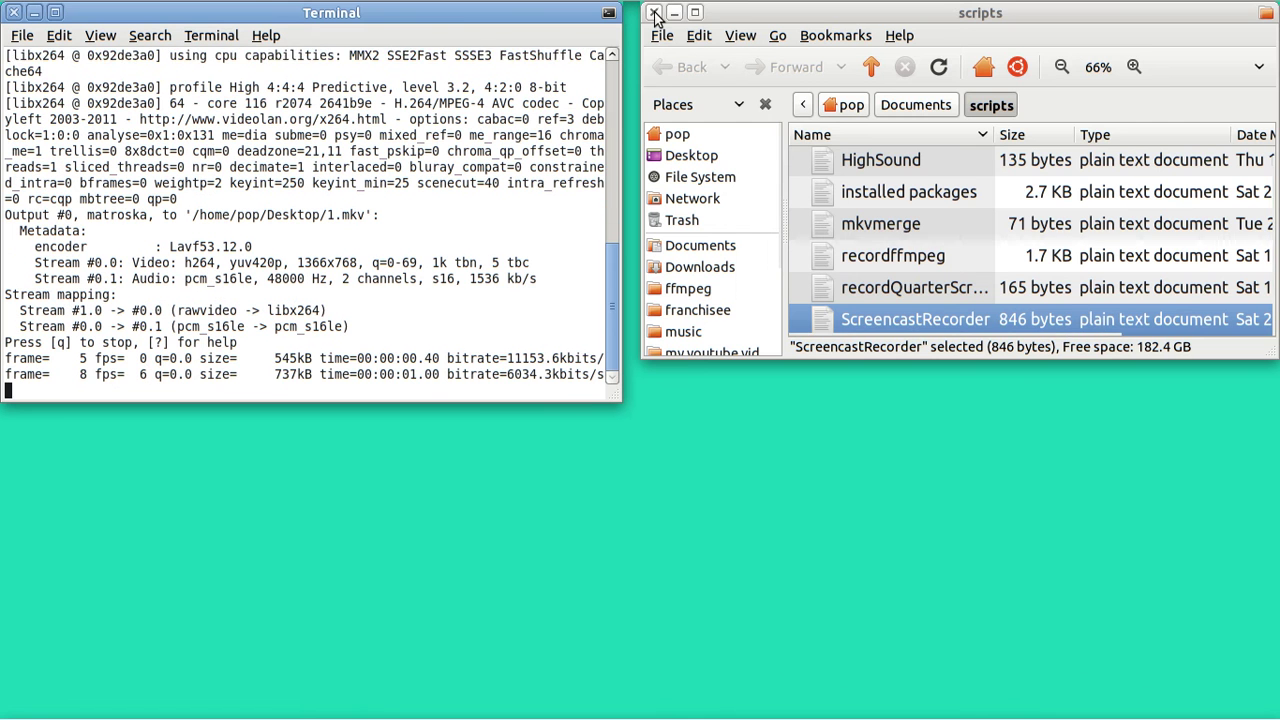
- Search the Ubuntu Software Center for dosbox and open the details page of DOSBox Emulator
click(654, 13)
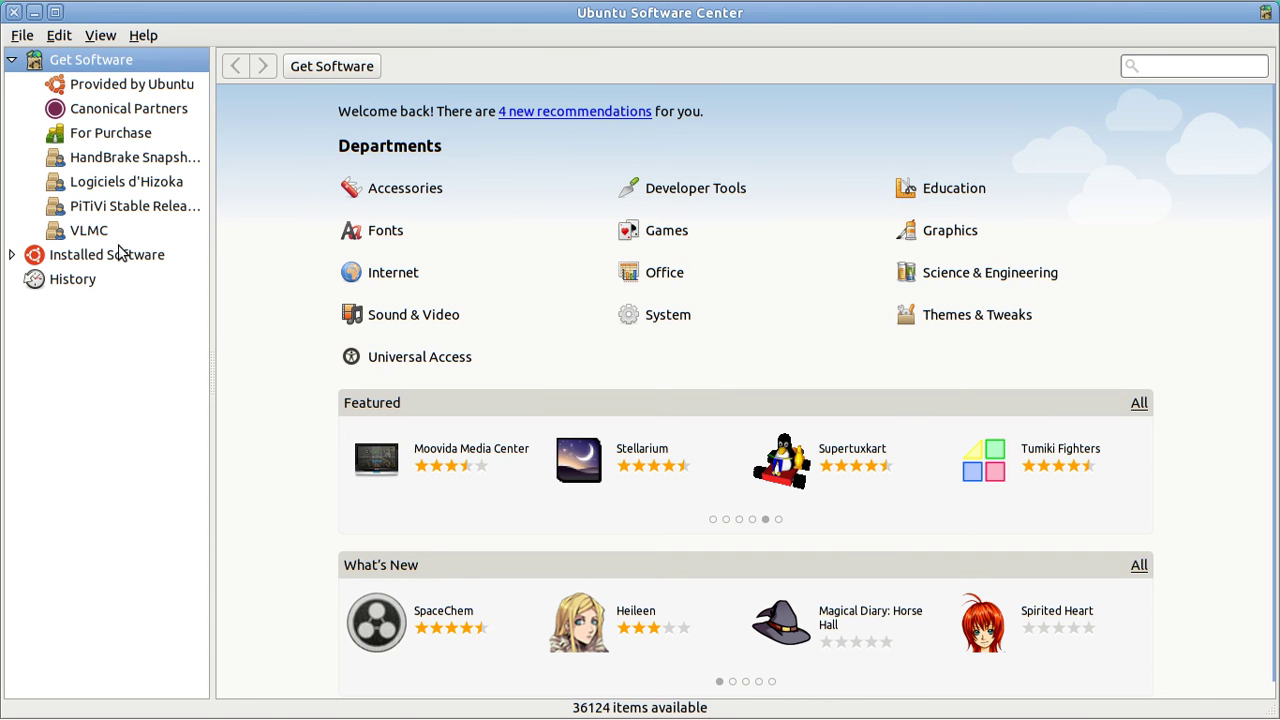
click(1160, 67)
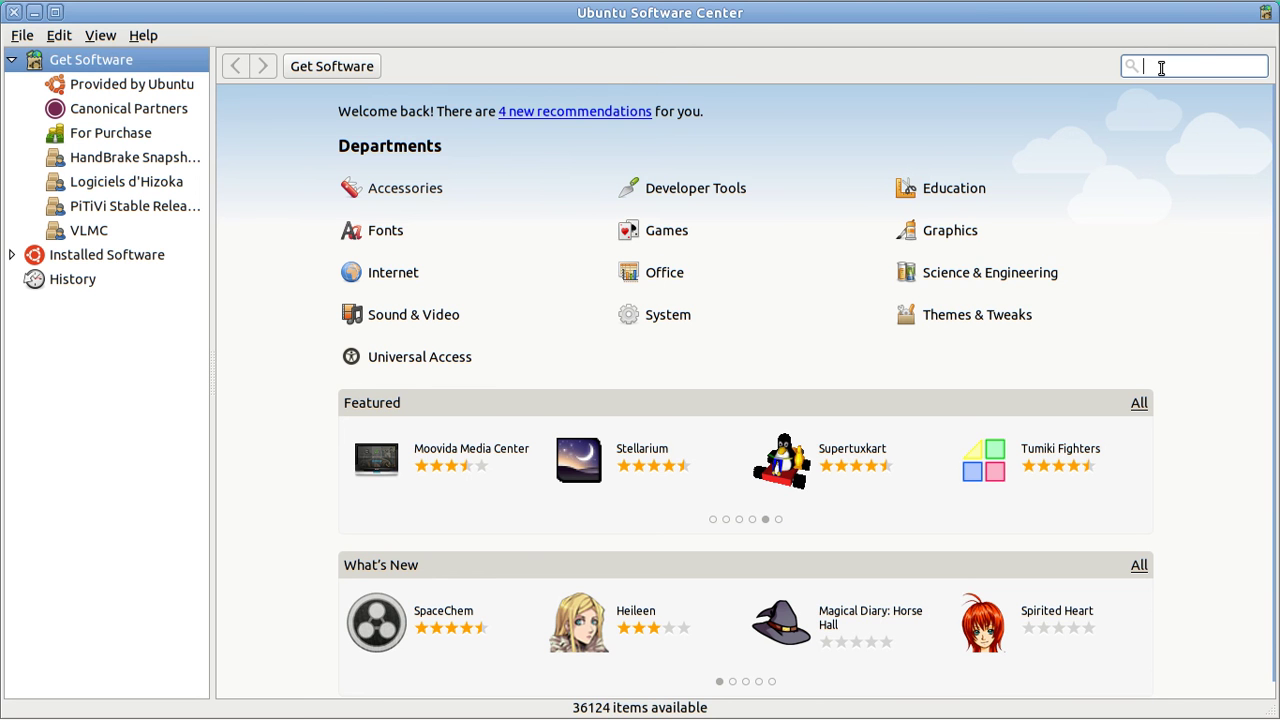
text(dos)
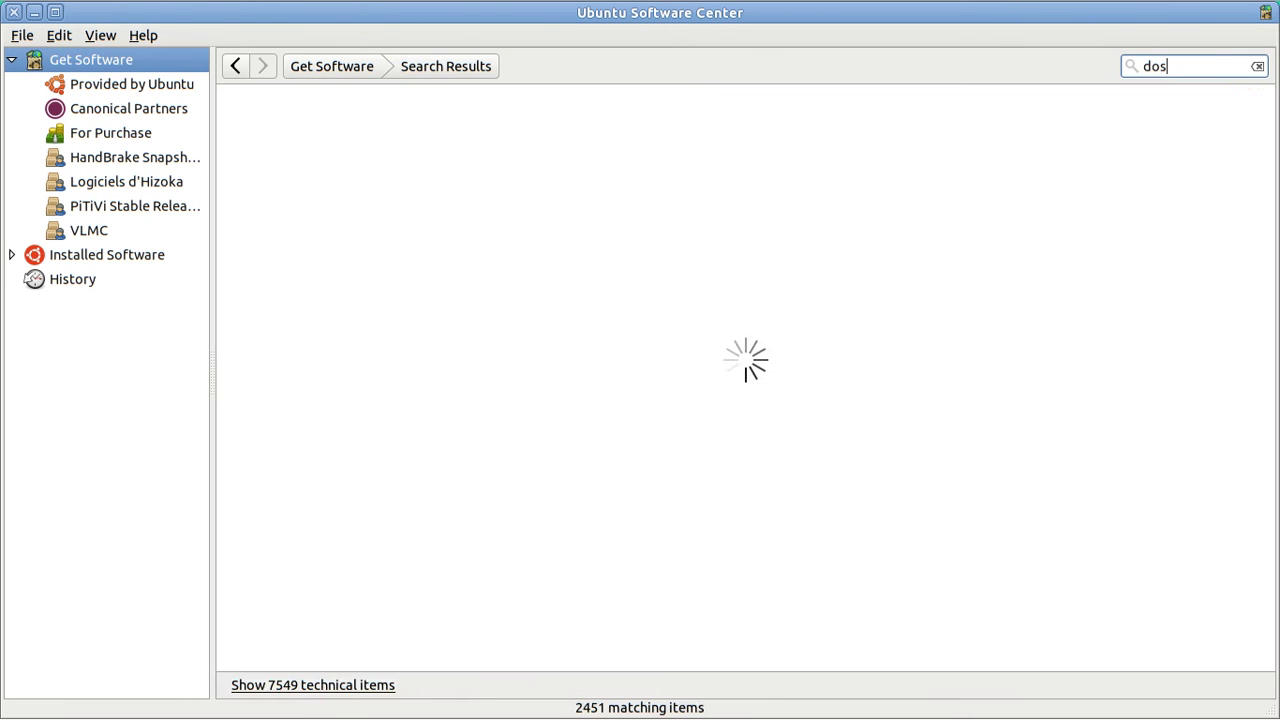
text(box)
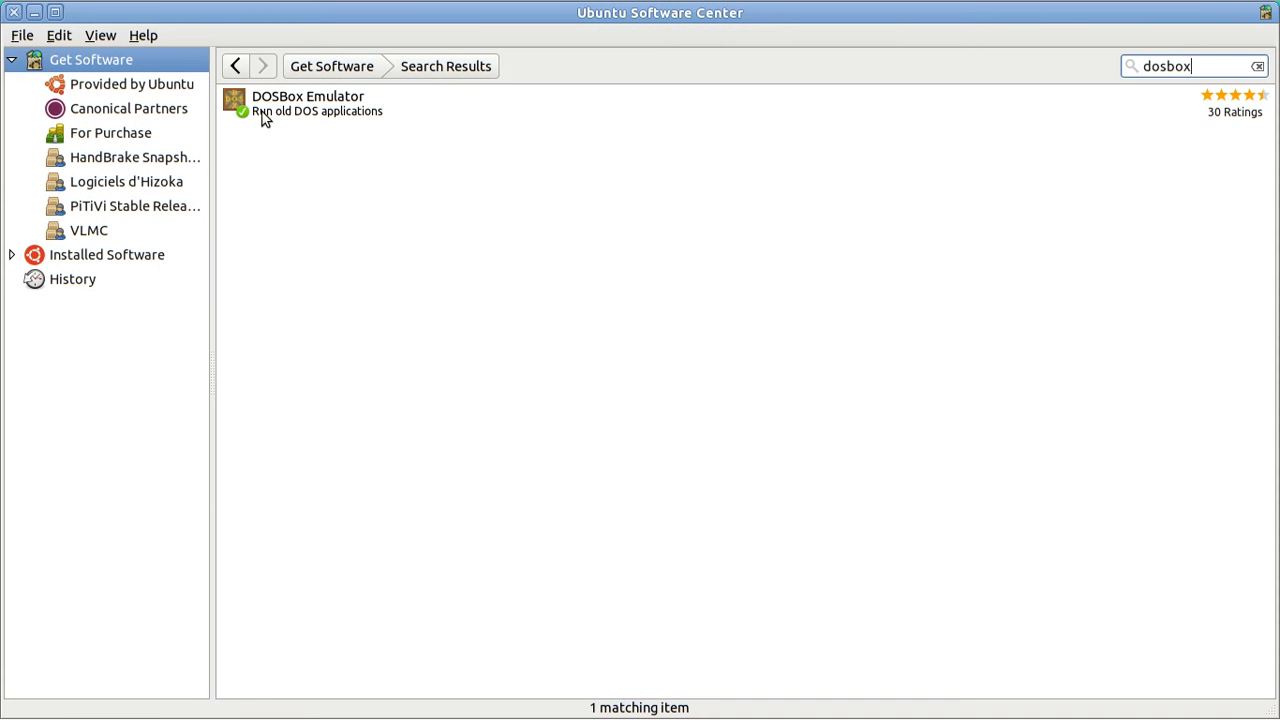
double_click(273, 112)
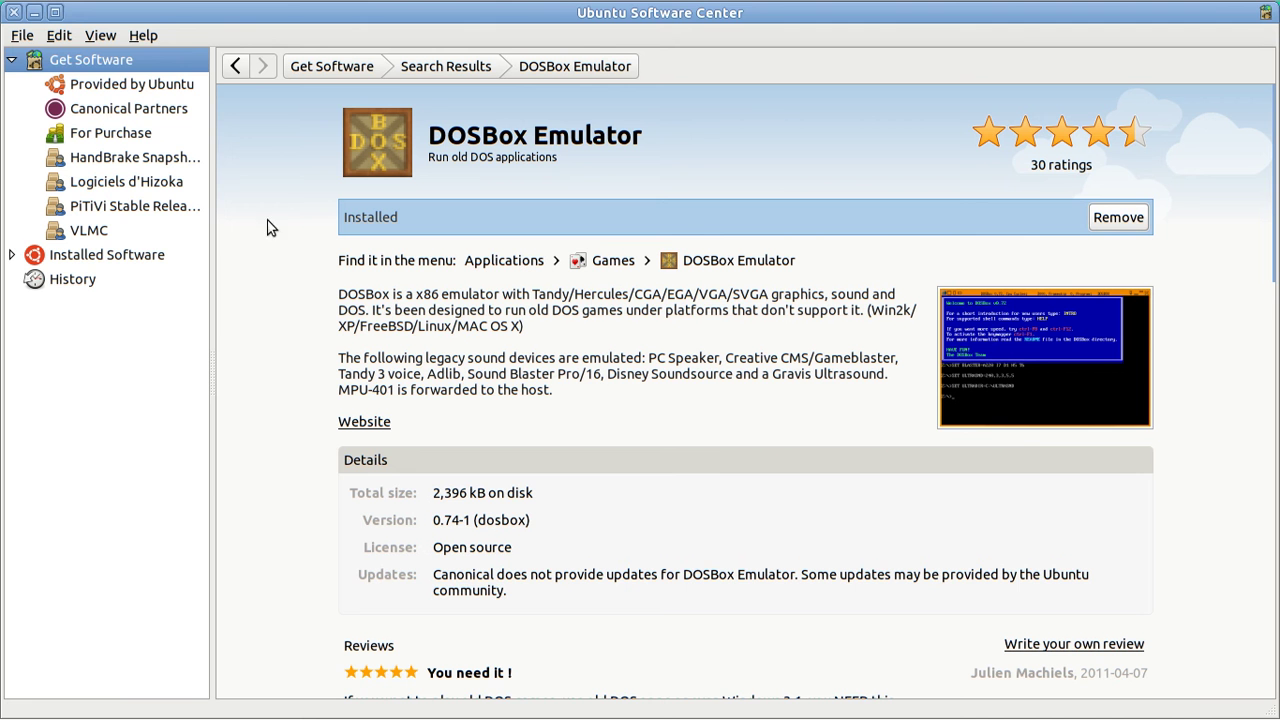
- Check where DOSBox Emulator is listed among the installed games
mouse_move(146, 5)
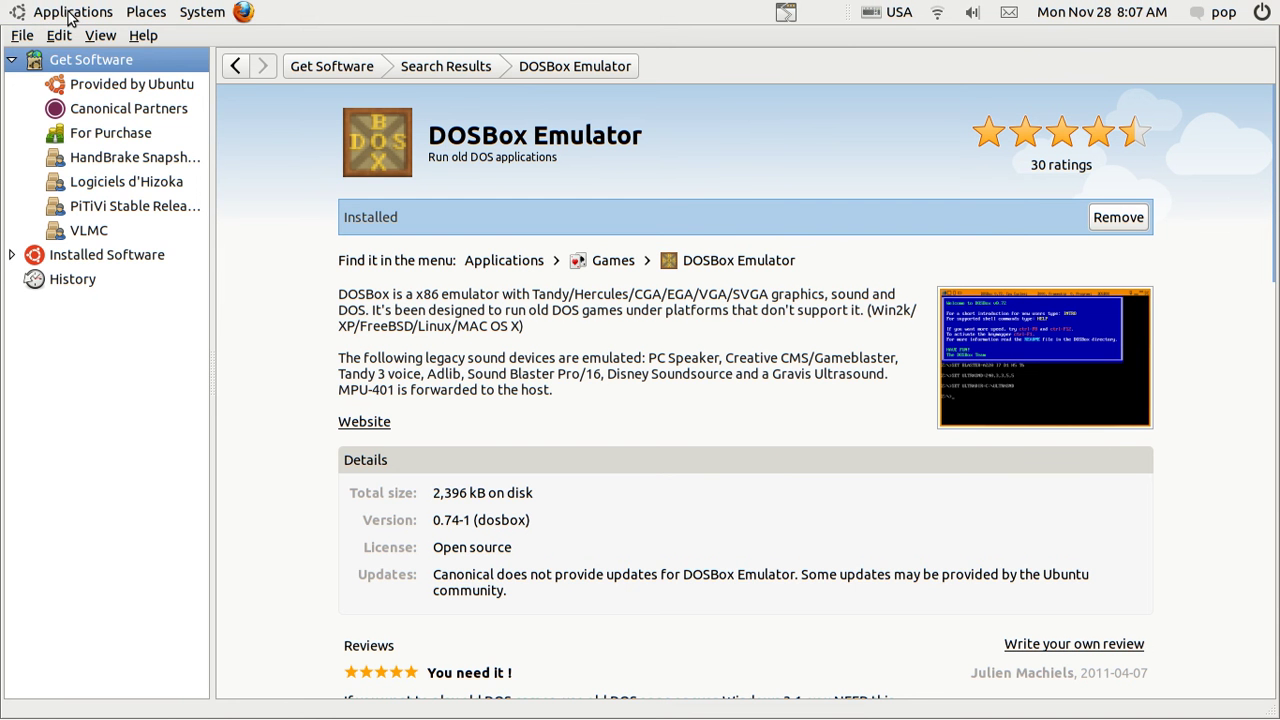
click(72, 14)
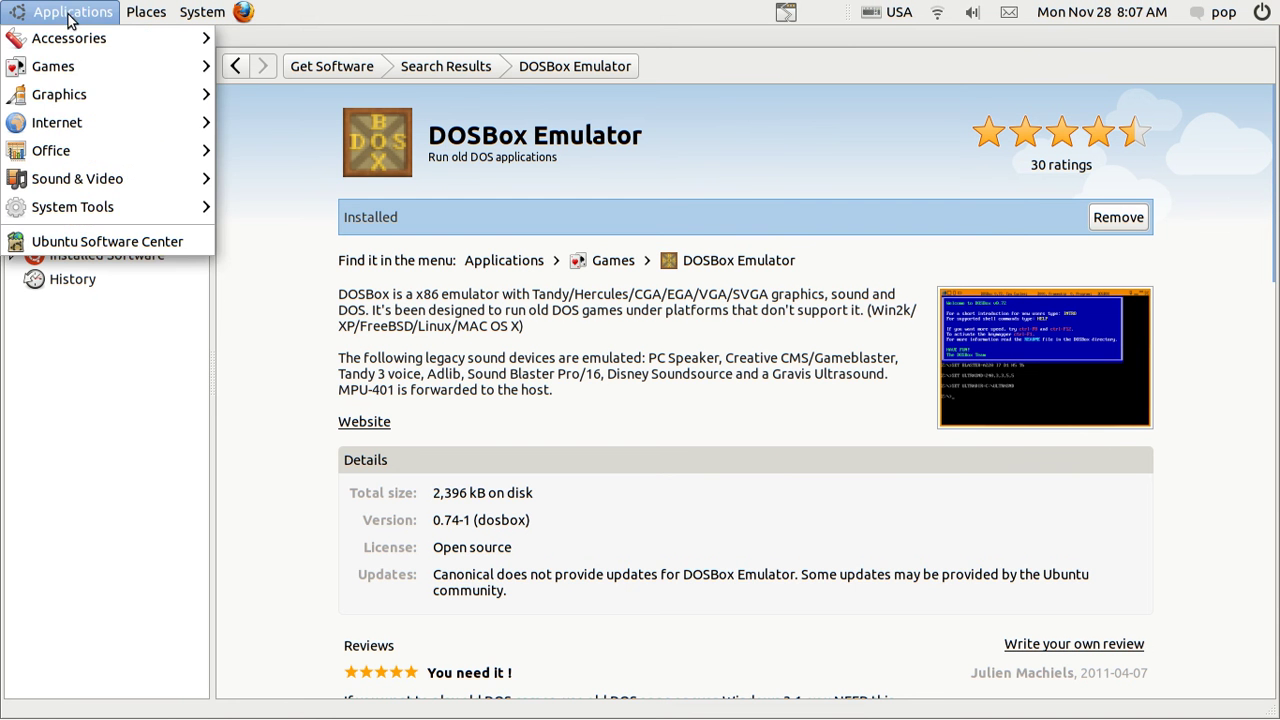
mouse_move(77, 64)
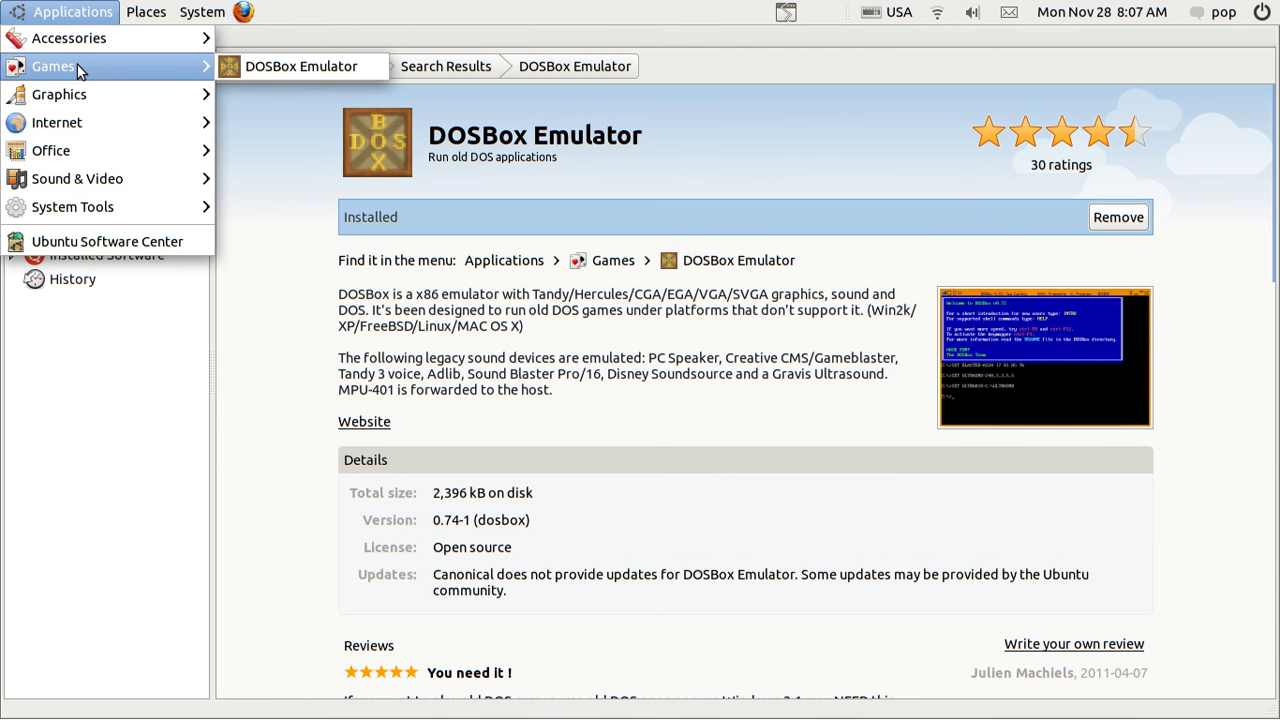
click(254, 161)
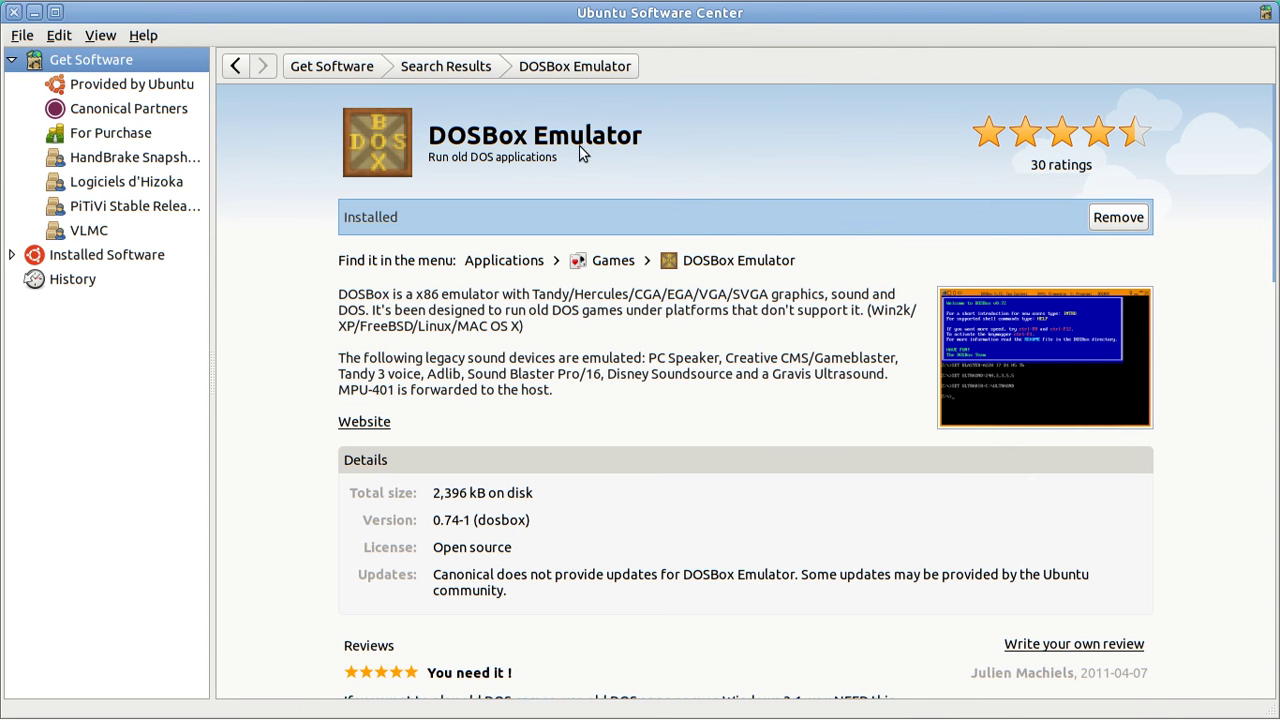
- Search the software catalog for dosemu and open the details page of DOS emulator
click(450, 68)
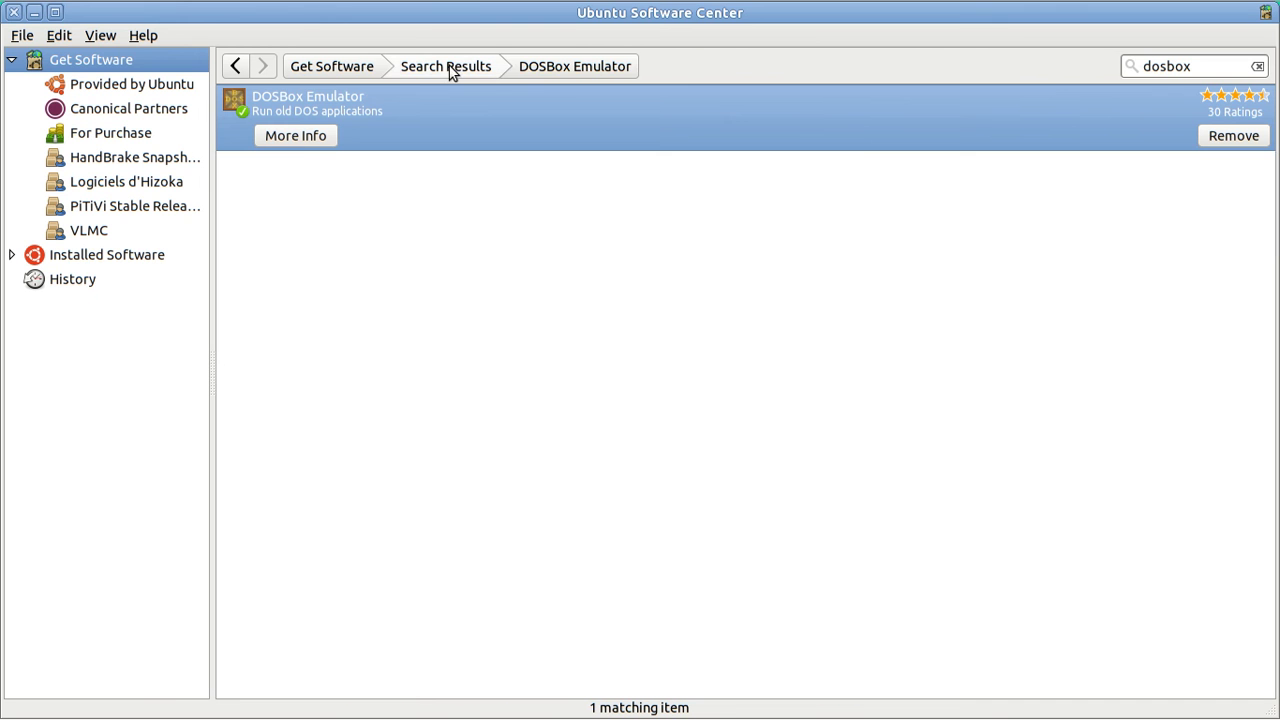
click(1201, 66)
key(BackSpace)
key(BackSpace)
key(BackSpace)
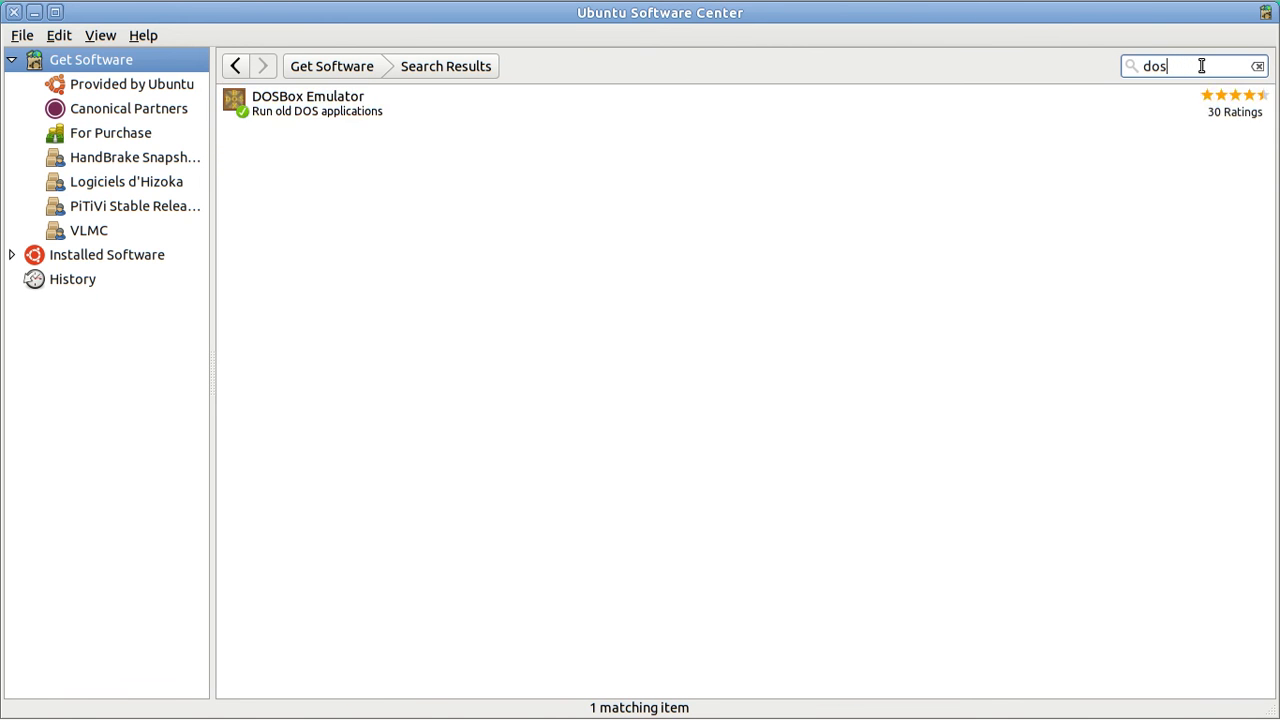
text(emu)
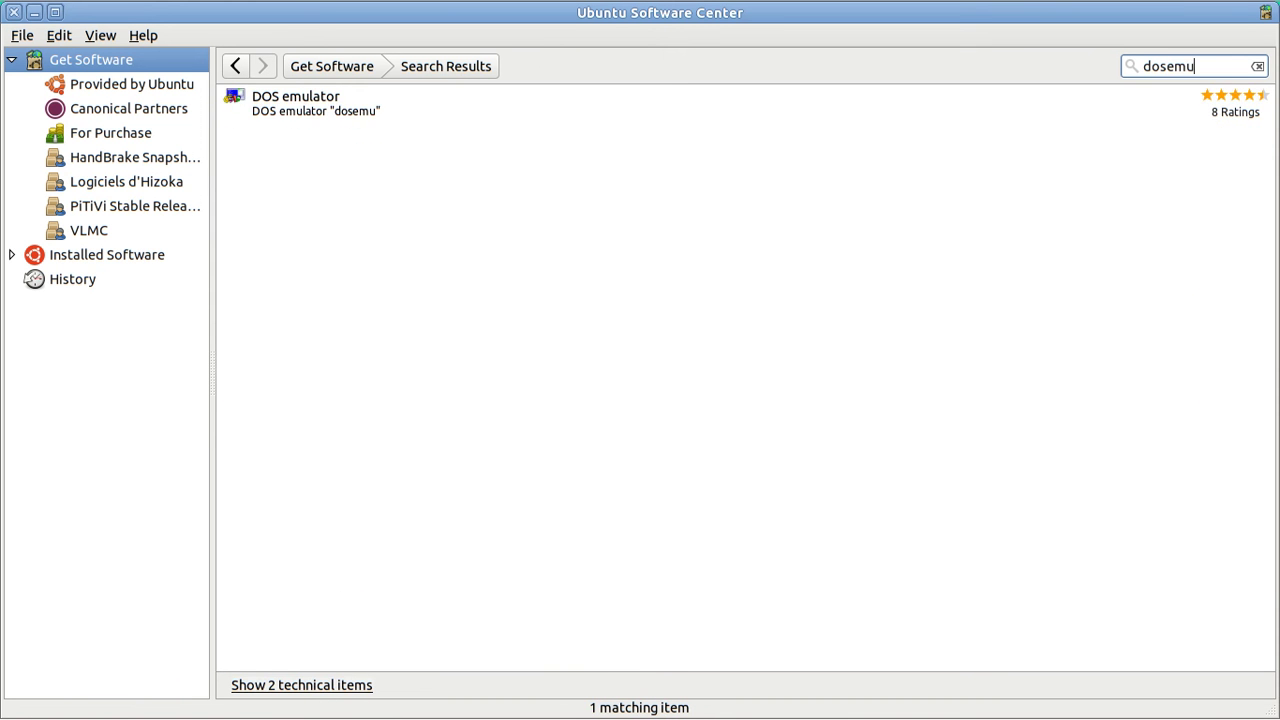
click(293, 108)
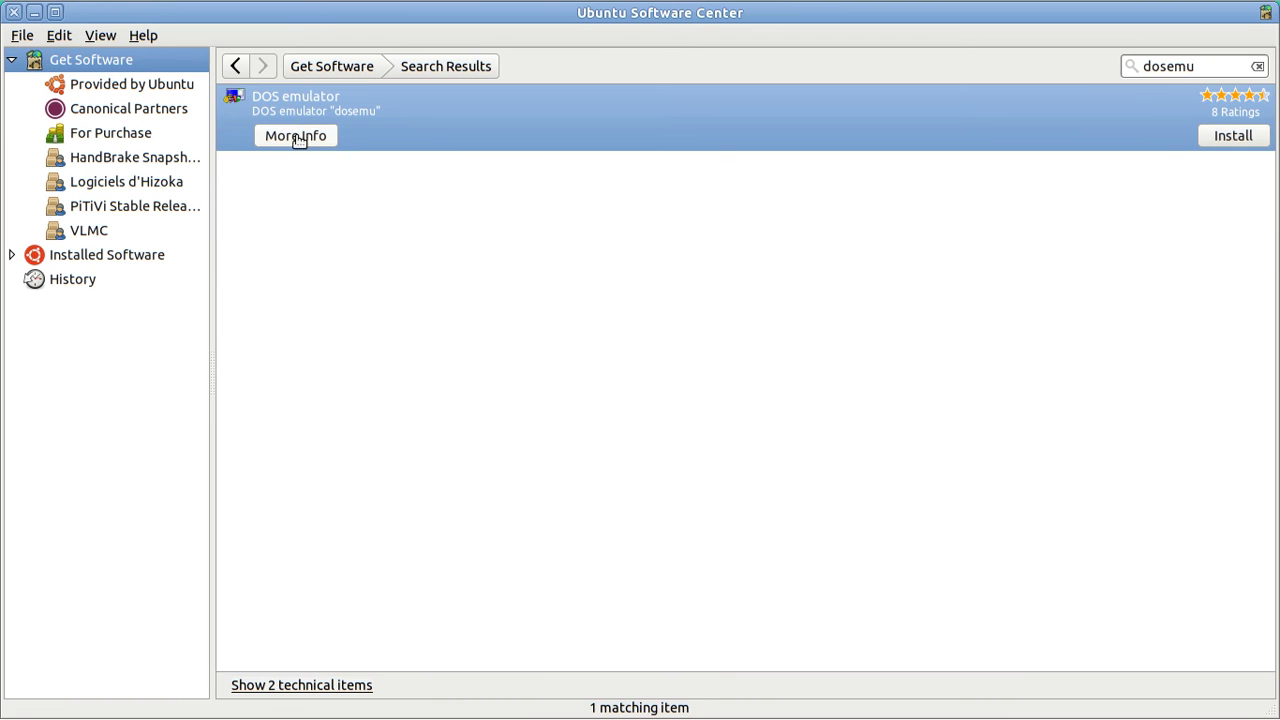
click(297, 135)
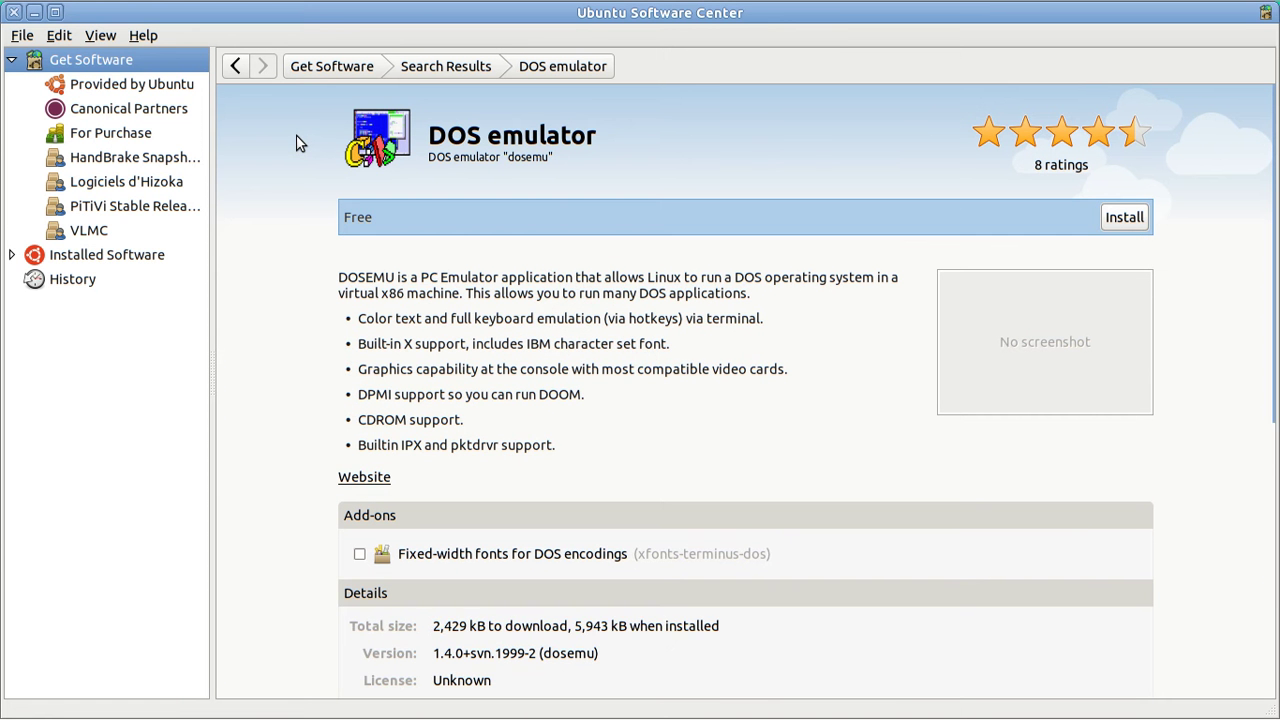
- Return to the search results and replace the search term with wine
click(443, 67)
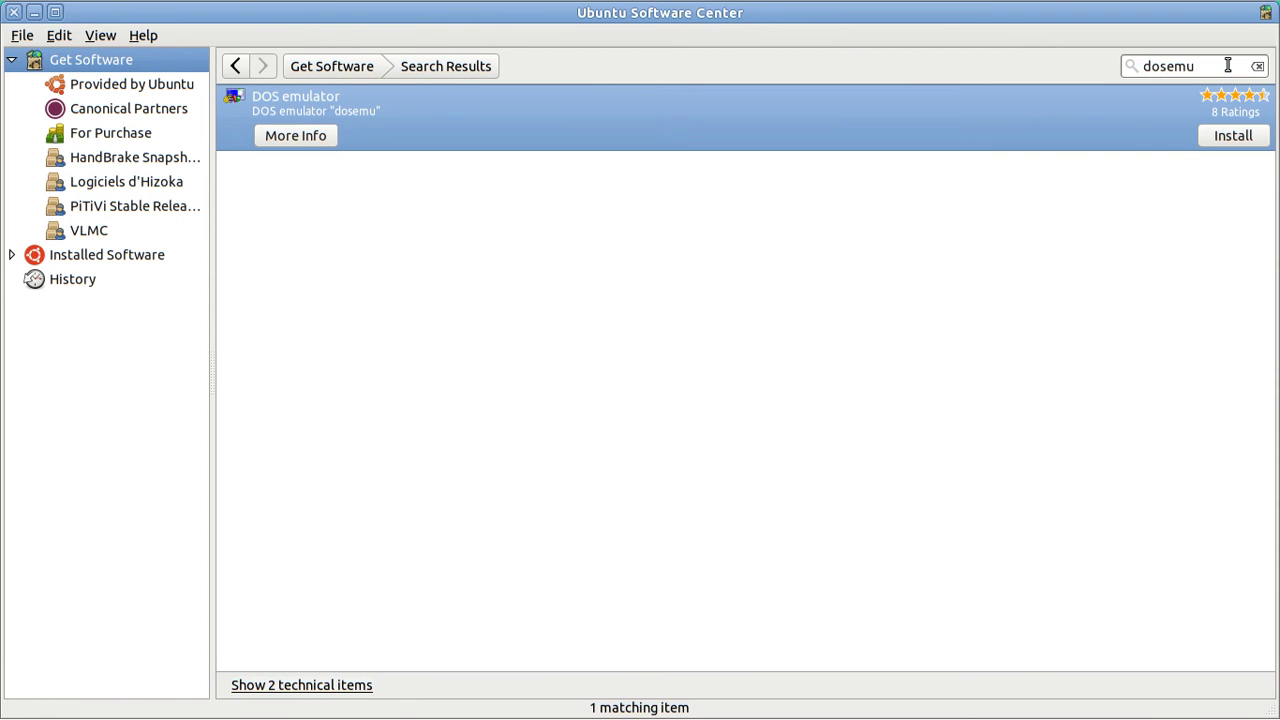
click(1211, 72)
key(BackSpace)
key(BackSpace)
key(BackSpace)
key(BackSpace)
key(BackSpace)
key(BackSpace)
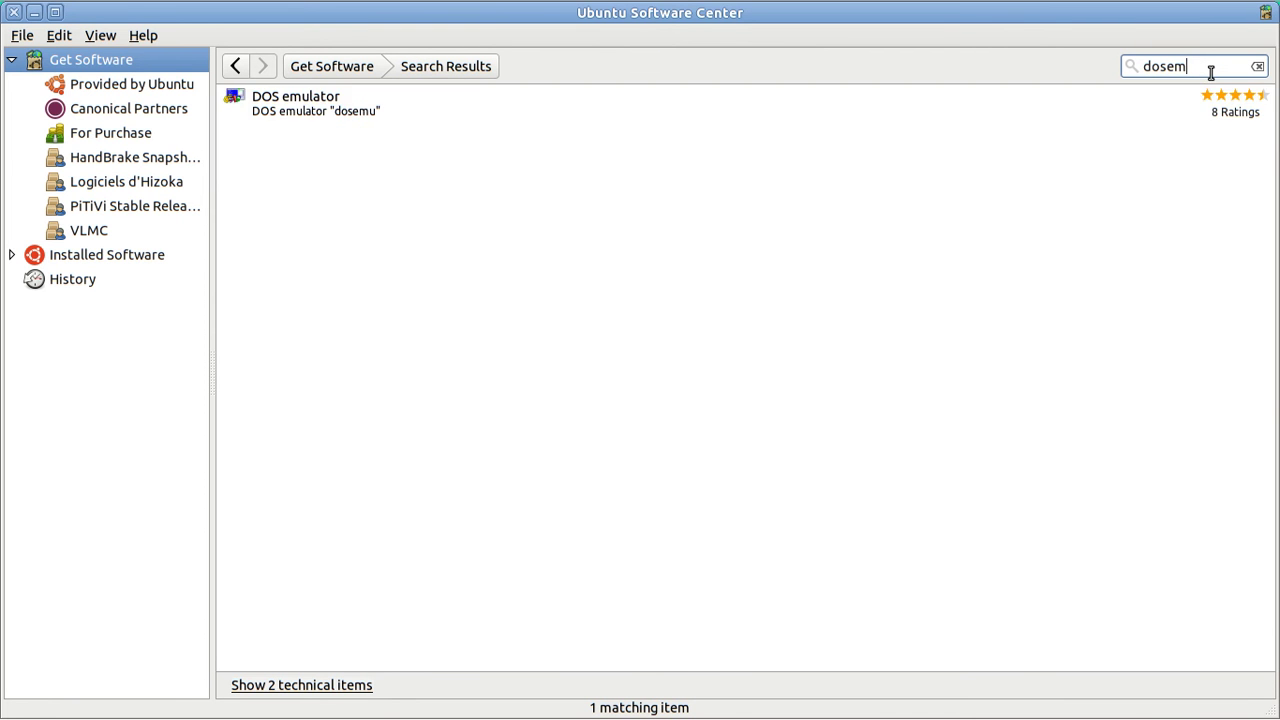
text(wine)
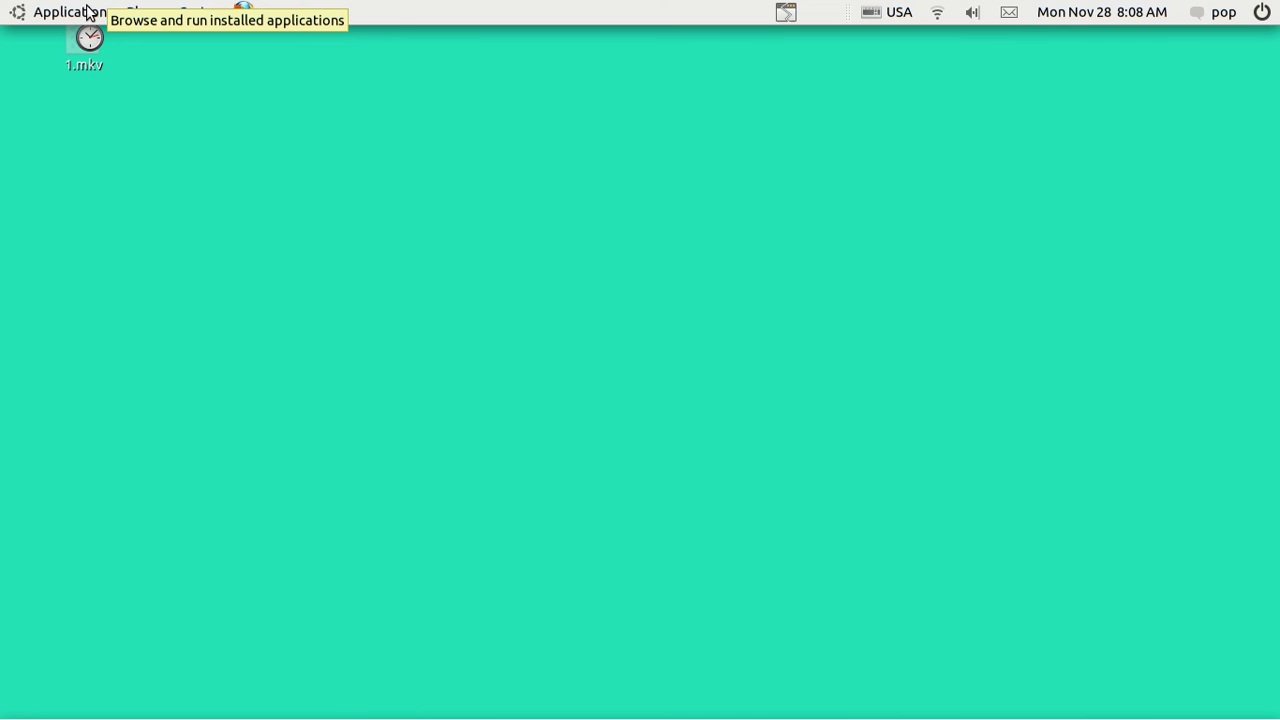
- Launch DOSBox Emulator from the installed games and try to switch to drive C
click(87, 14)
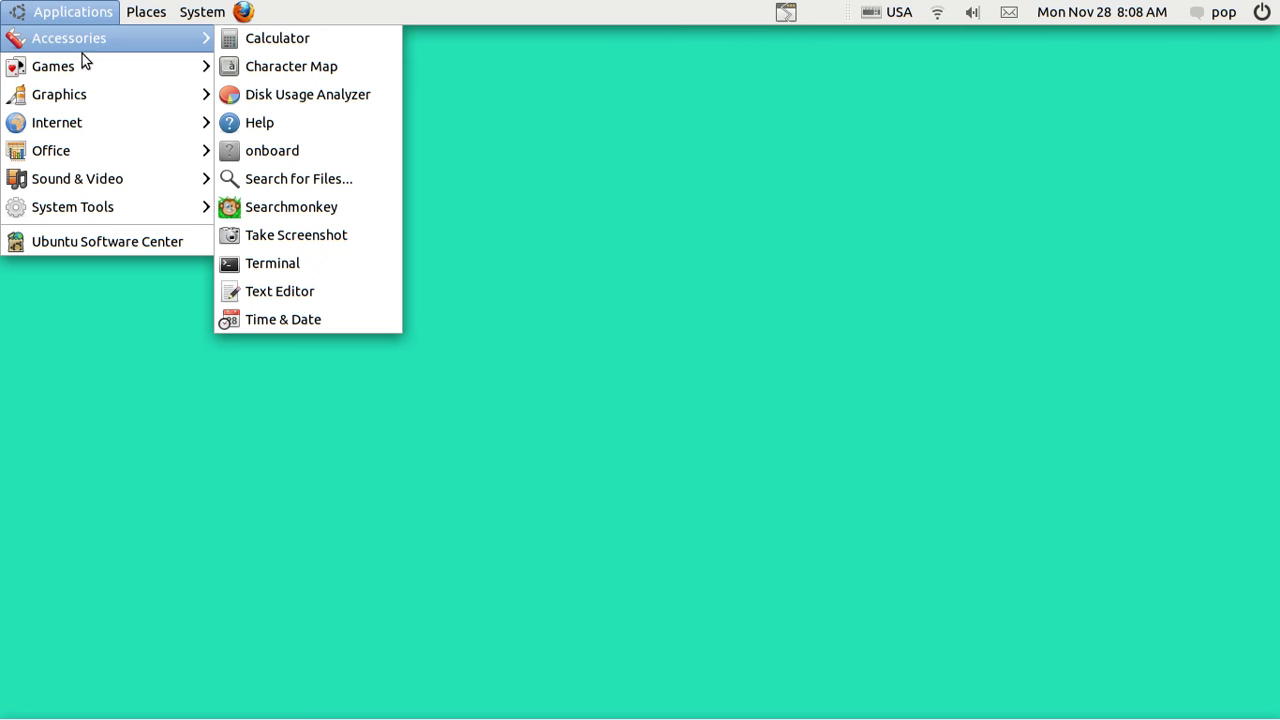
click(270, 66)
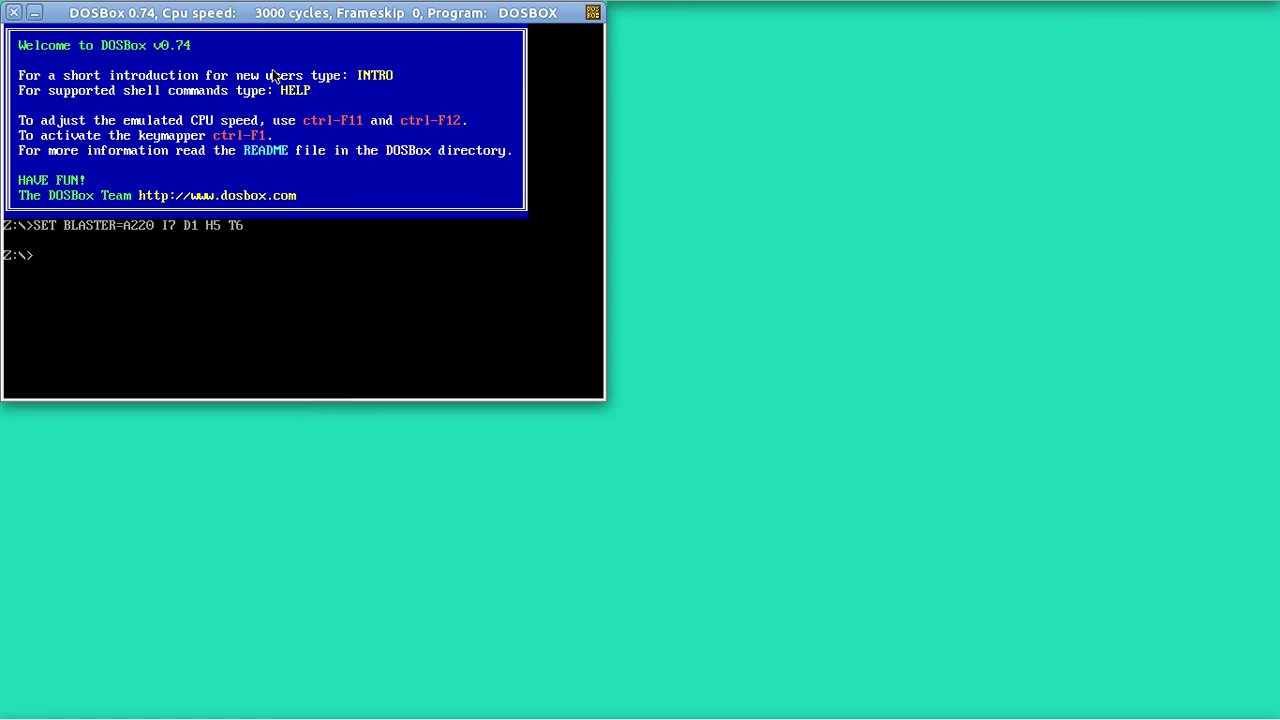
text(c:)
key(Return)
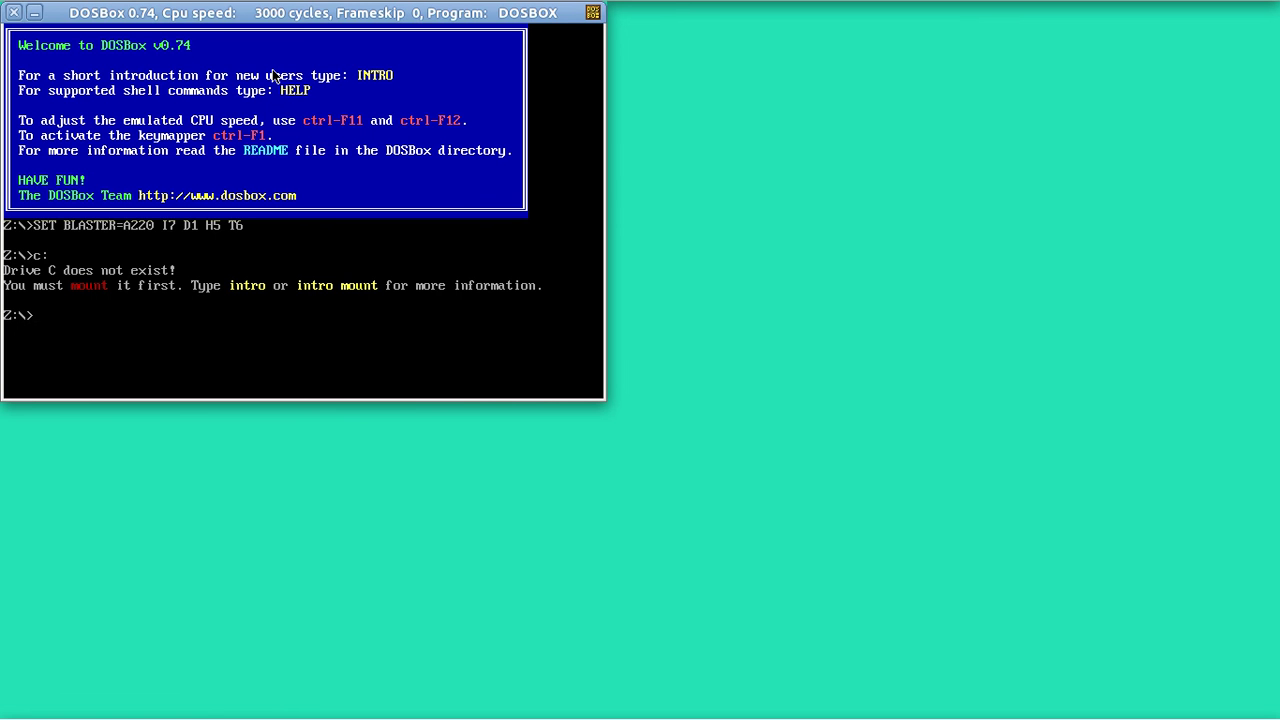
- Mount the ~/Documents folder as drive C in DOSBox
text(mount c)
text(~/Docum)
text(t)
key(BackSpace)
text(nts)
key(Return)
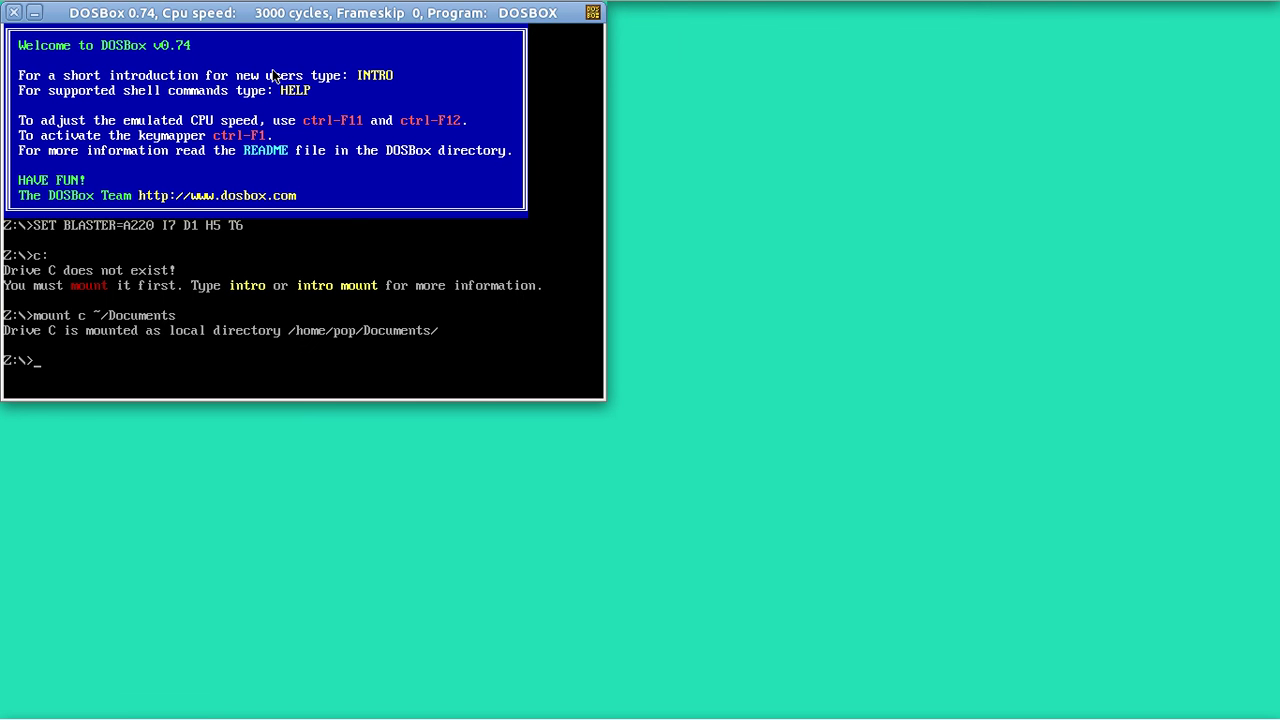
- Switch to drive C and change to the \v directory
text(c:)
key(Return)
text(cd)
text(\v)
key(Return)
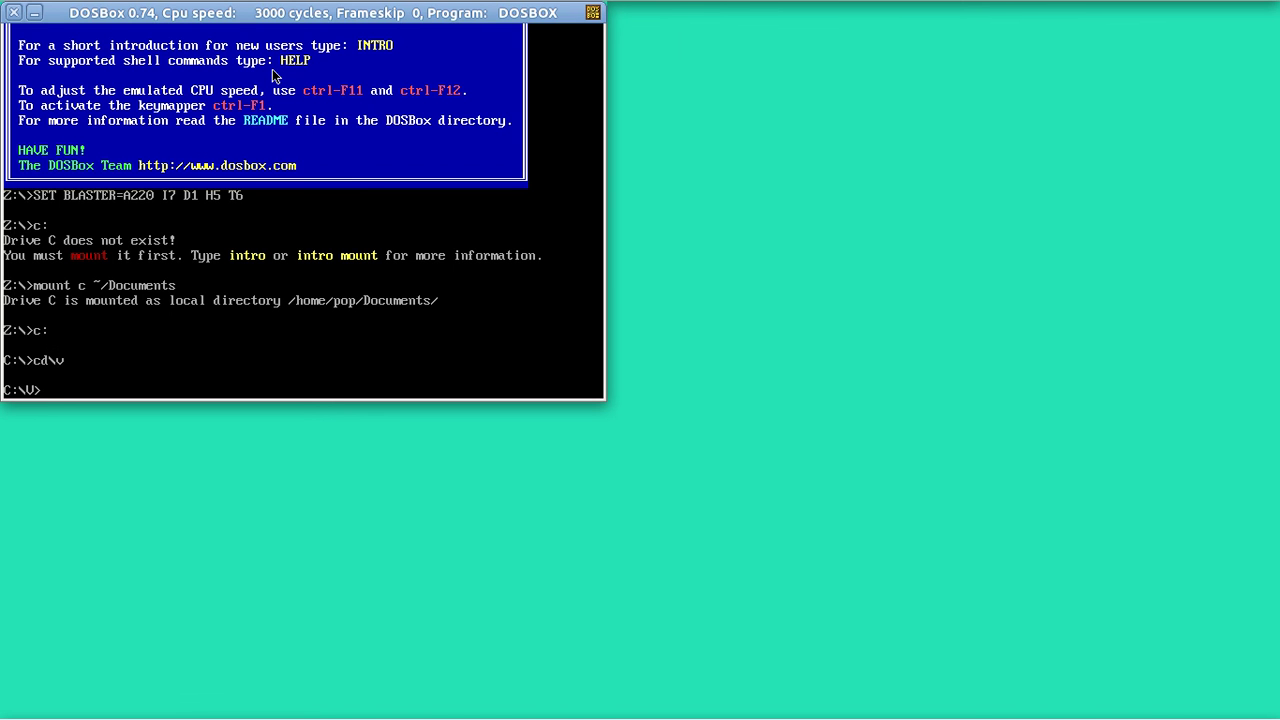
- Run the vde text editor and quit it back to the DOS prompt
text(vde)
key(Return)
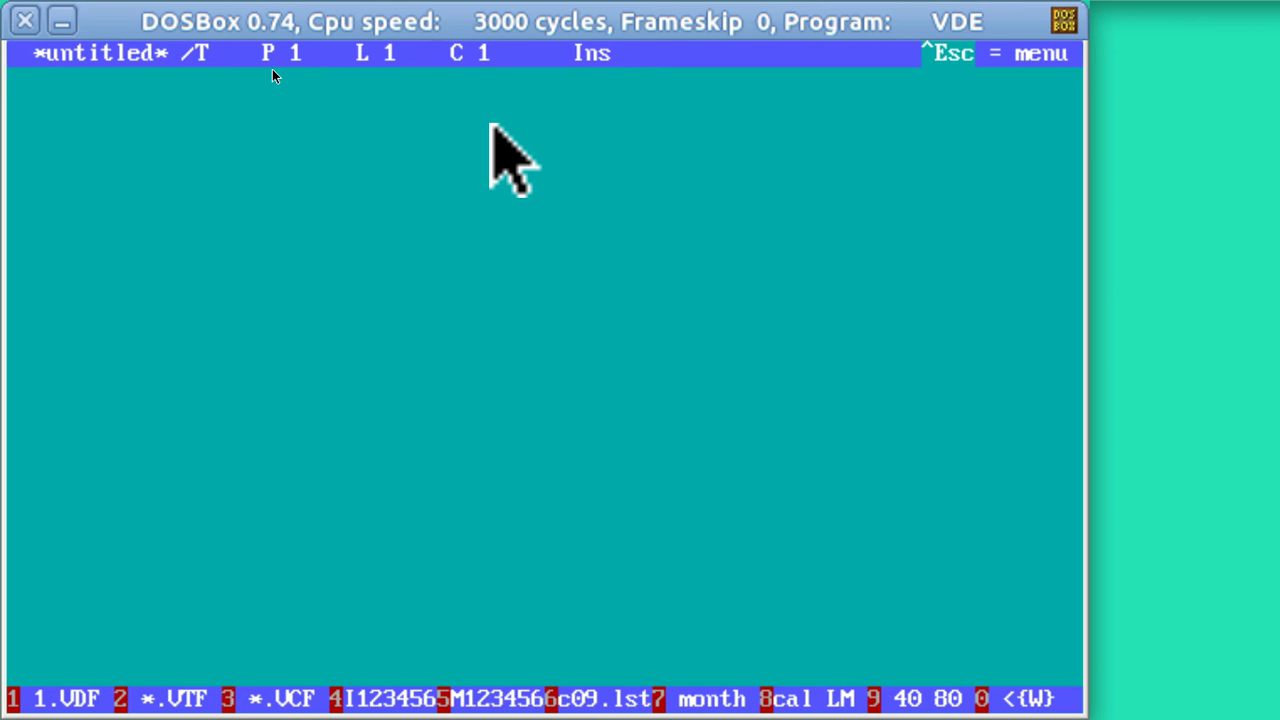
key(ctrl+k)
key(q)
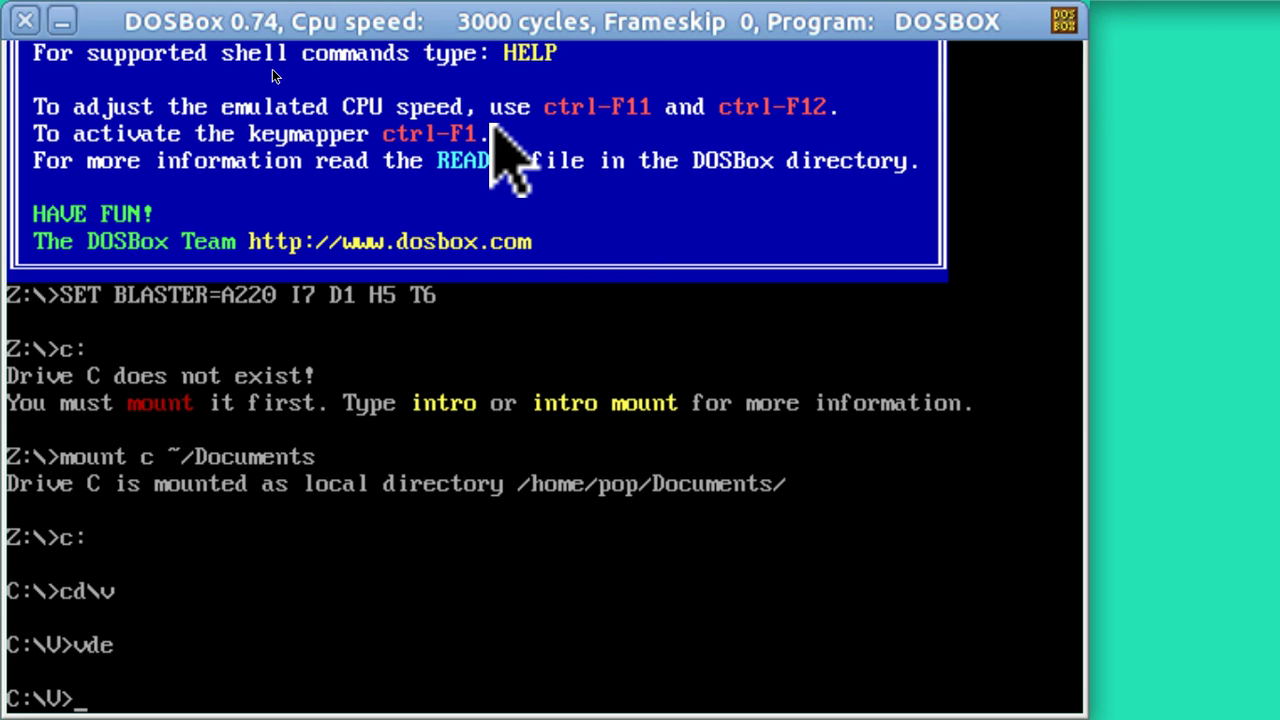
- Change from the v directory to \quicken2 and start Quicken with the q command
text(cd..)
key(Return)
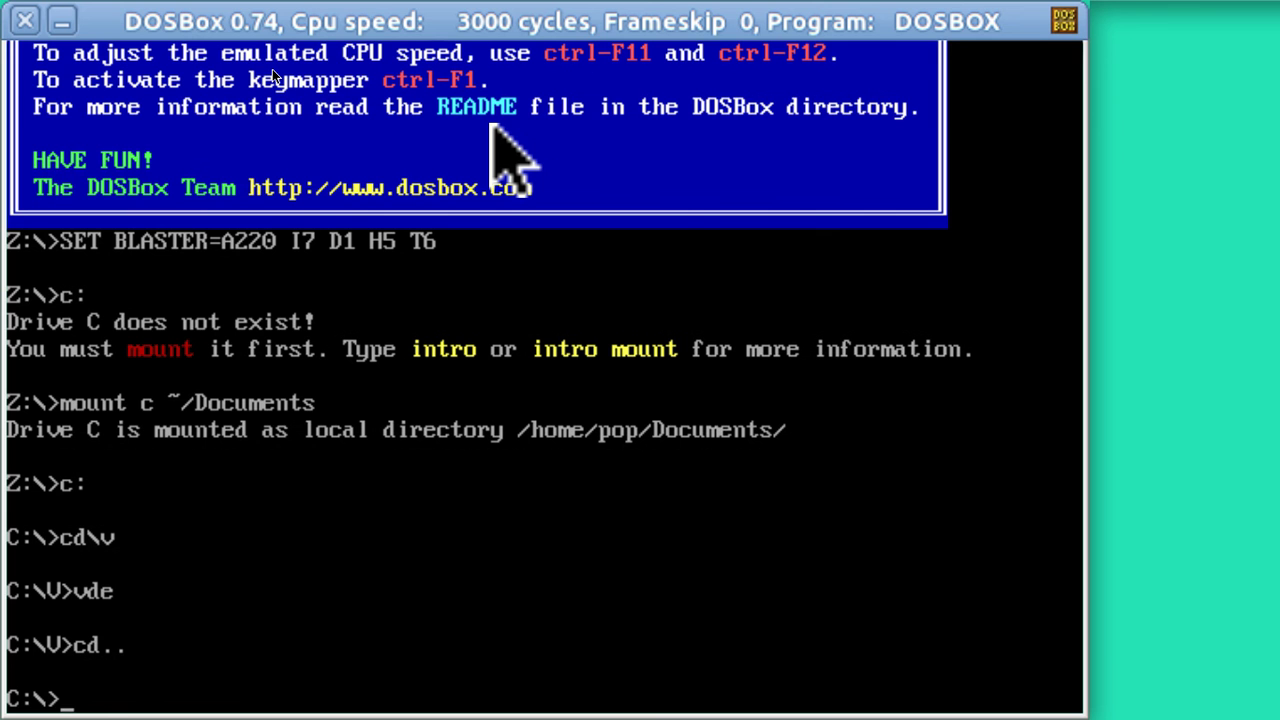
text(cd\quicken)
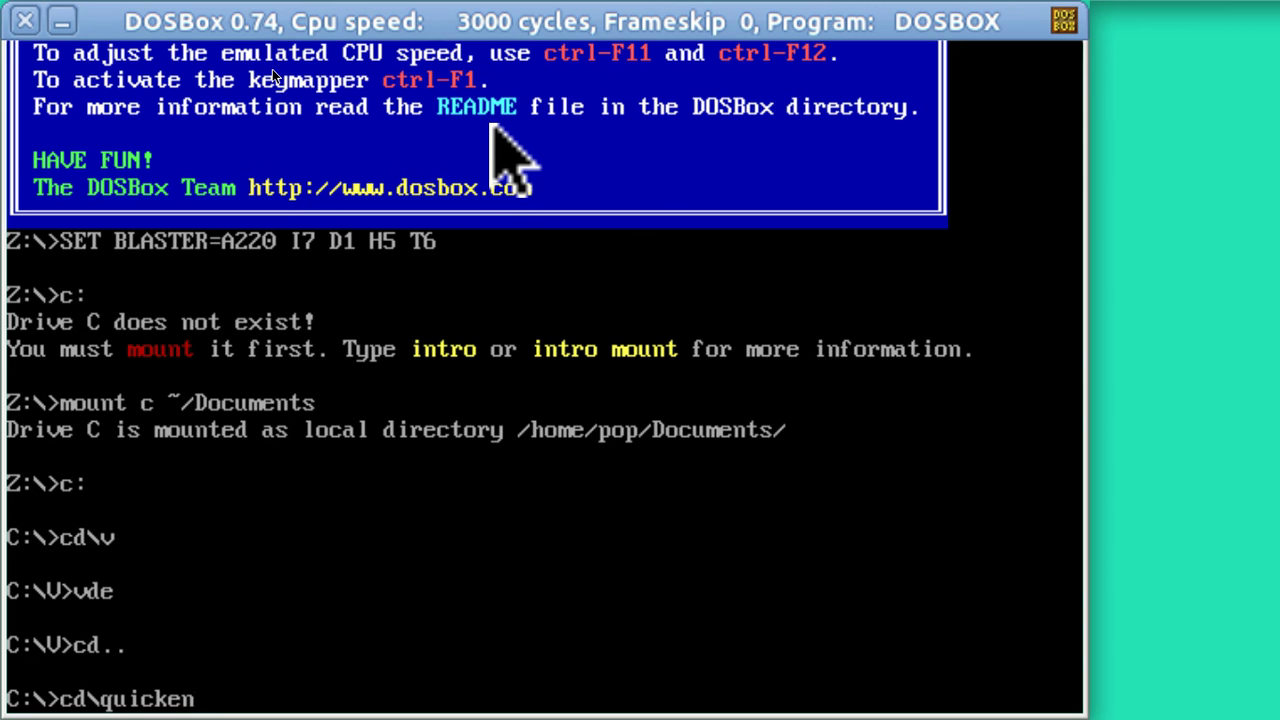
text(2)
key(Return)
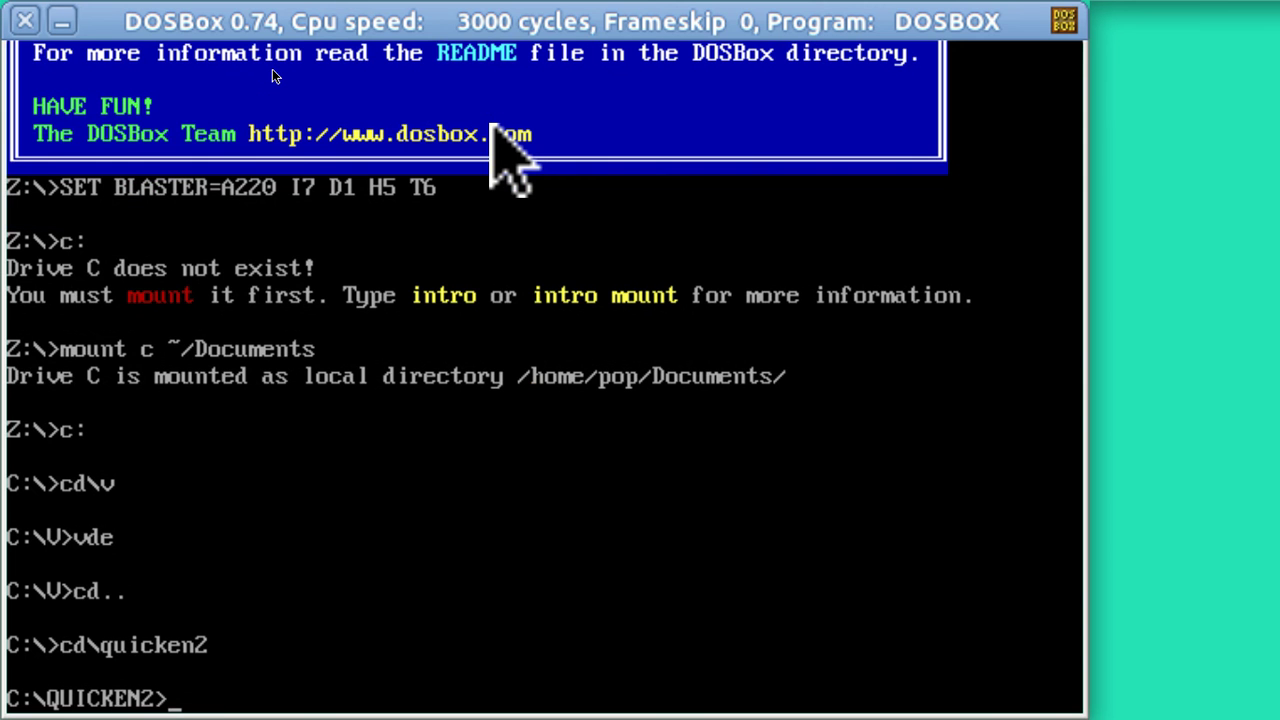
text(q)
key(Return)
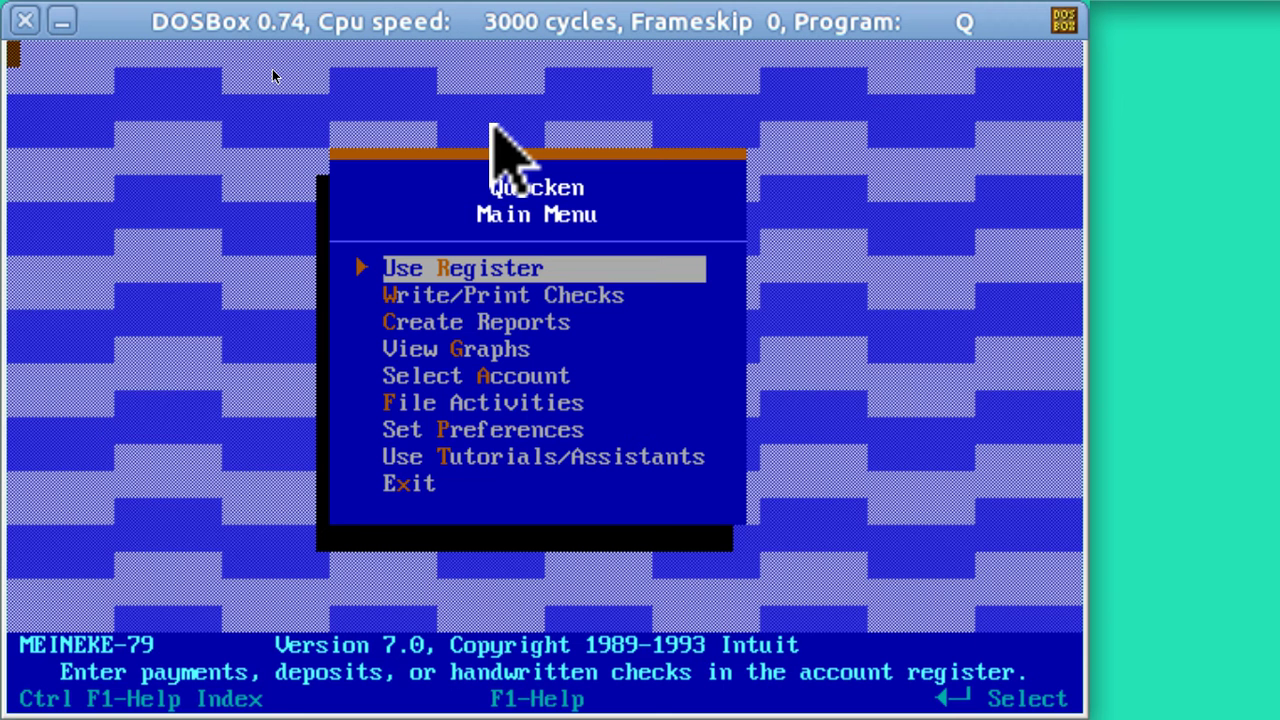
- Open the Write/Print Checks screen in Quicken, and exit the program back to the DOS prompt
key(Down)
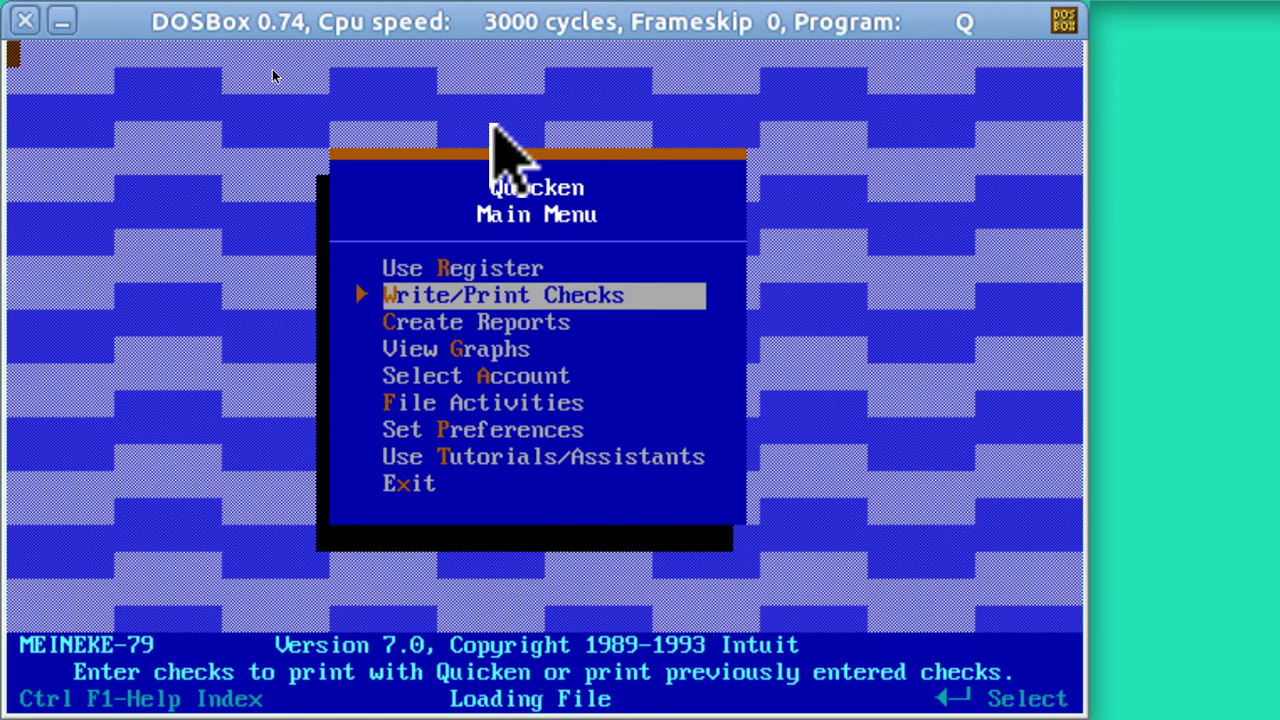
key(Return)
key(Return)
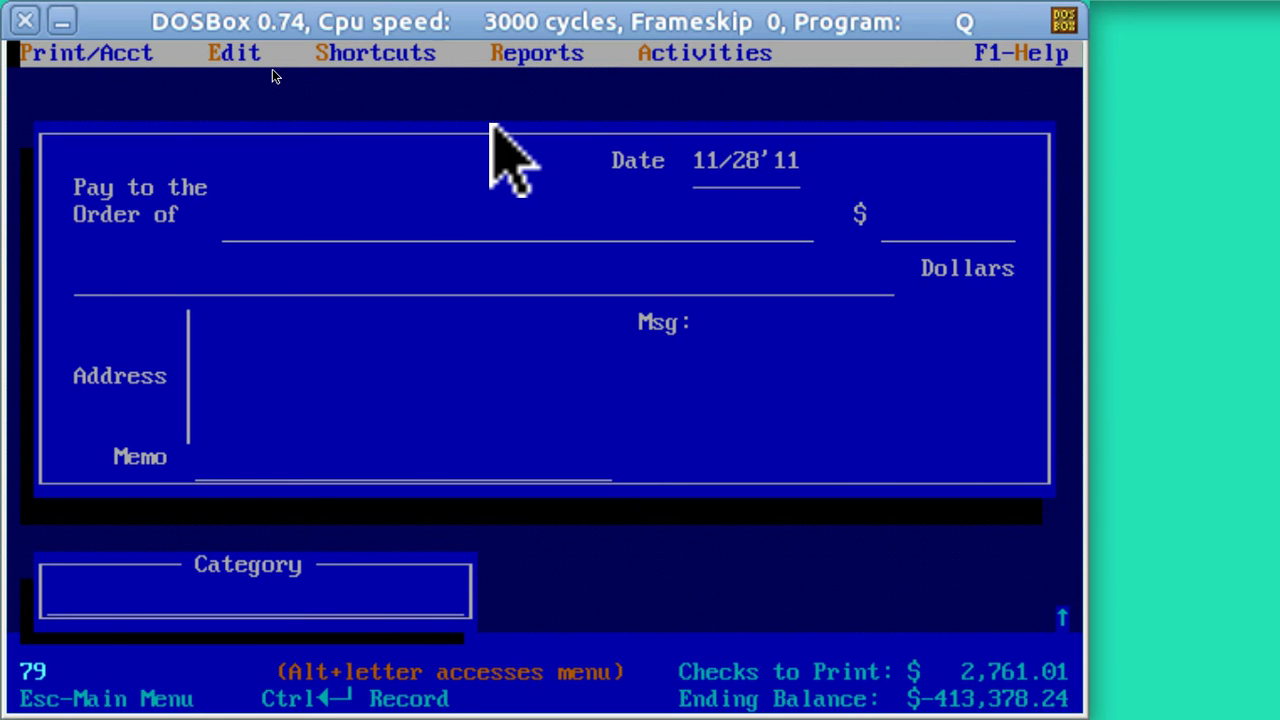
key(Escape)
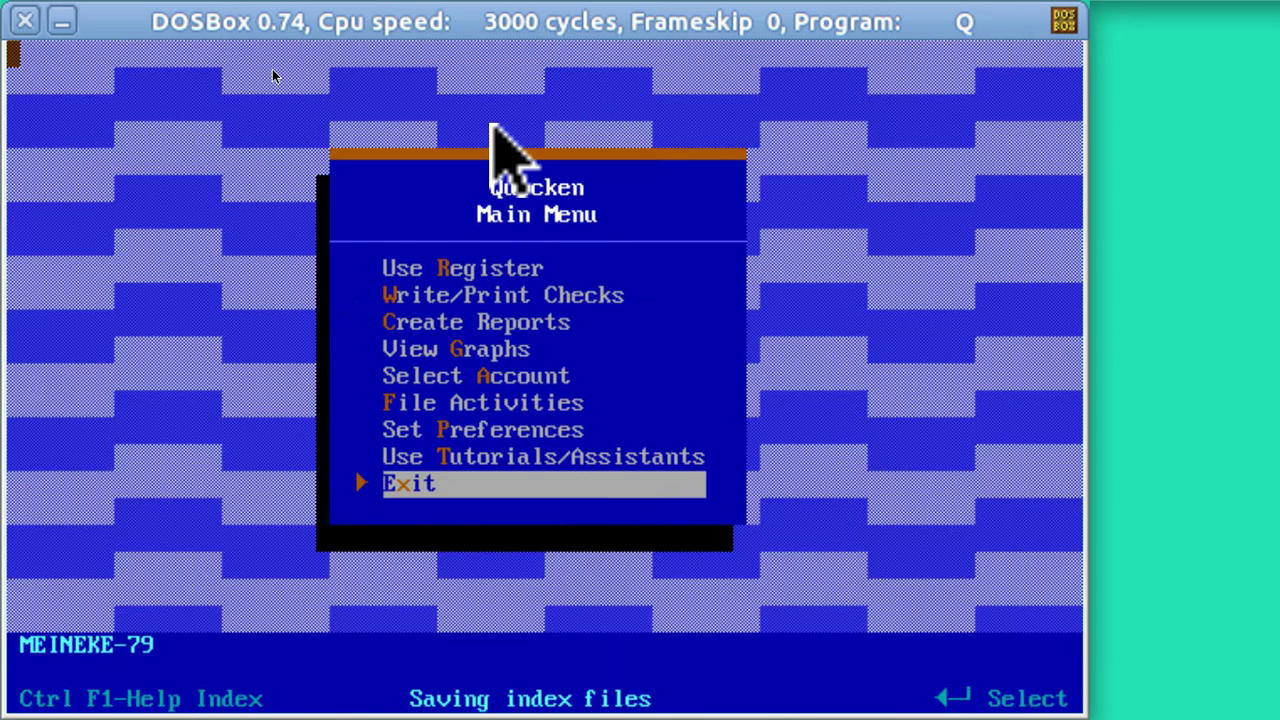
key(Escape)
- Go up to the root of drive C and change to the tq directory
text(cd..)
key(Return)
text(cd/)
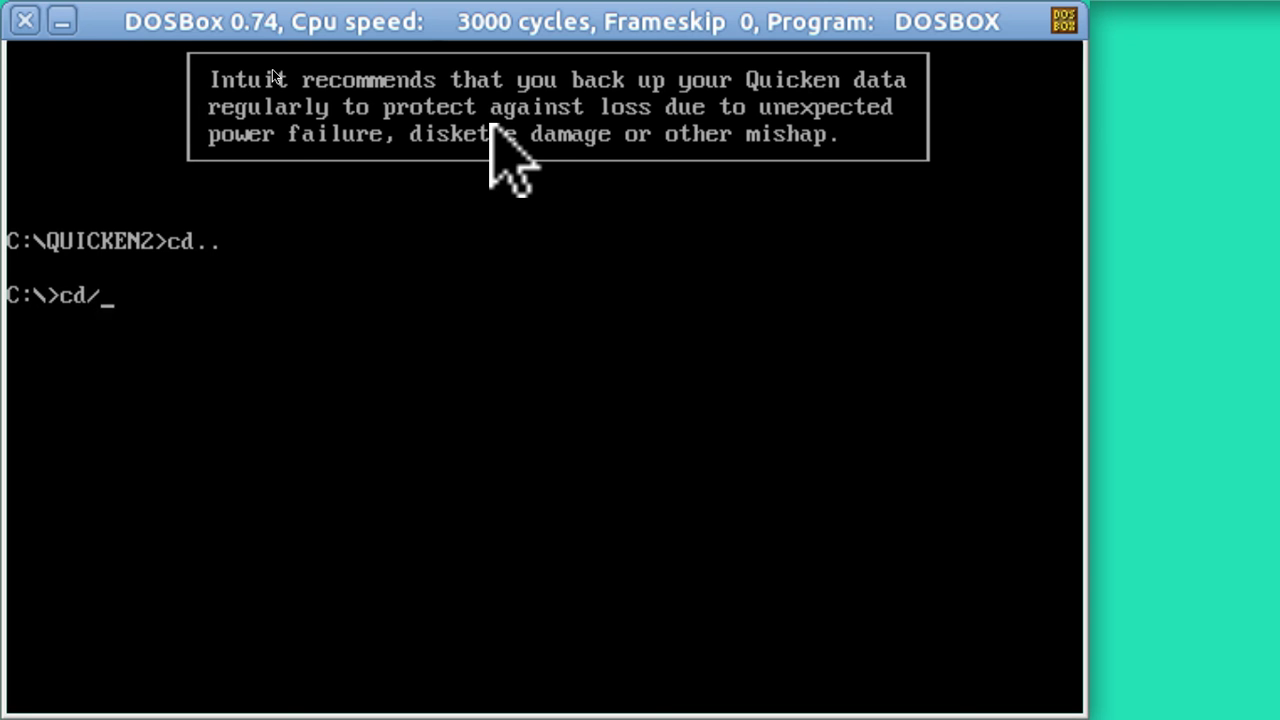
text(tq)
key(Return)
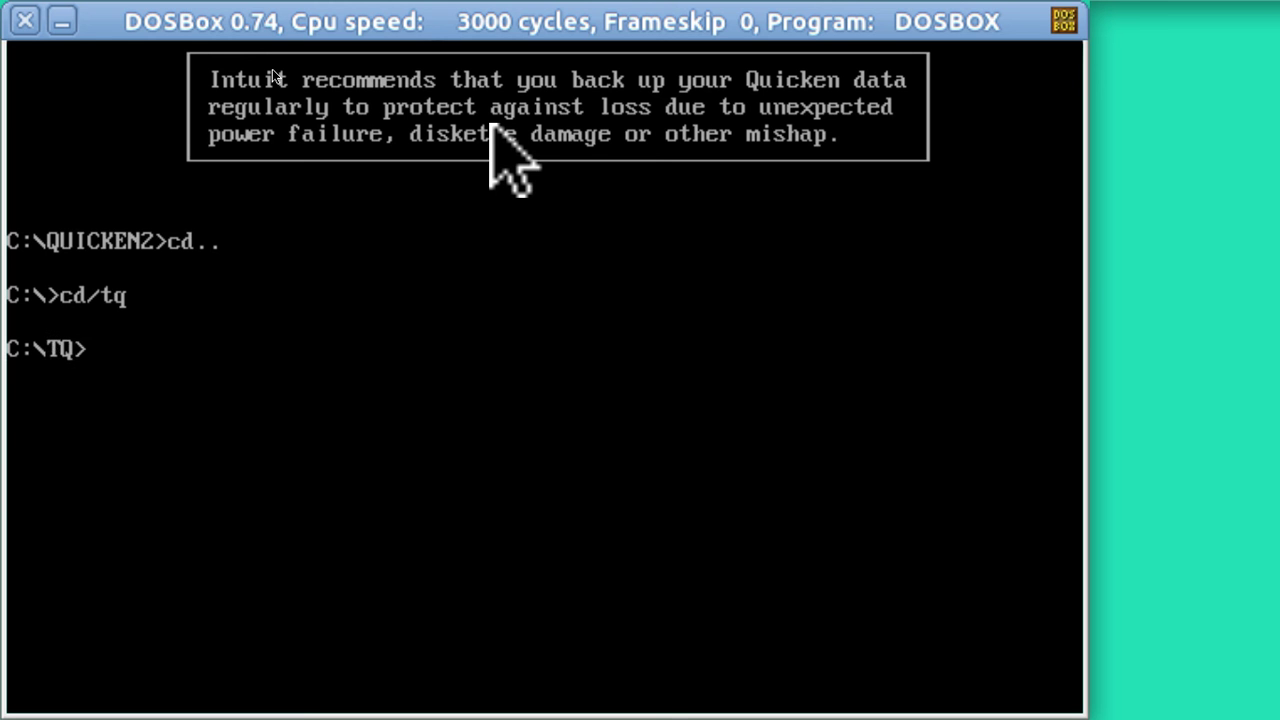
- Try the start command, and launch the Think Quick! game with the tq command
text(start)
key(Return)
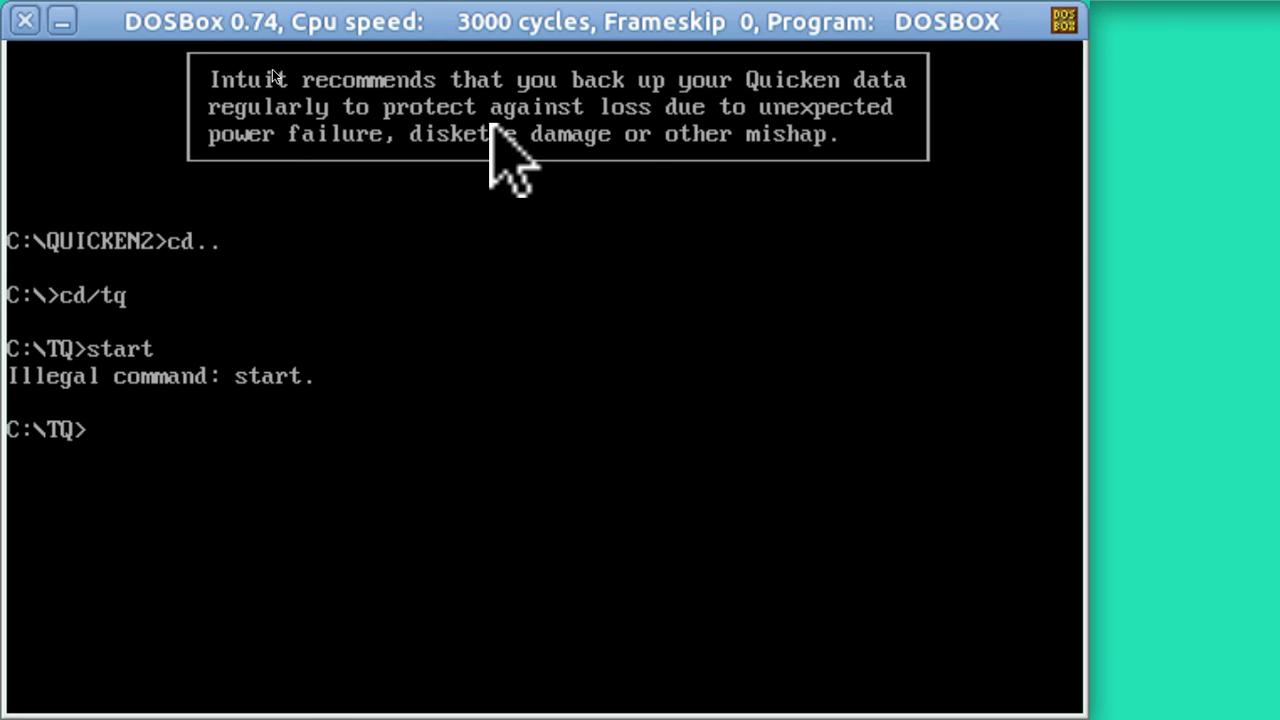
text(tq)
key(Return)
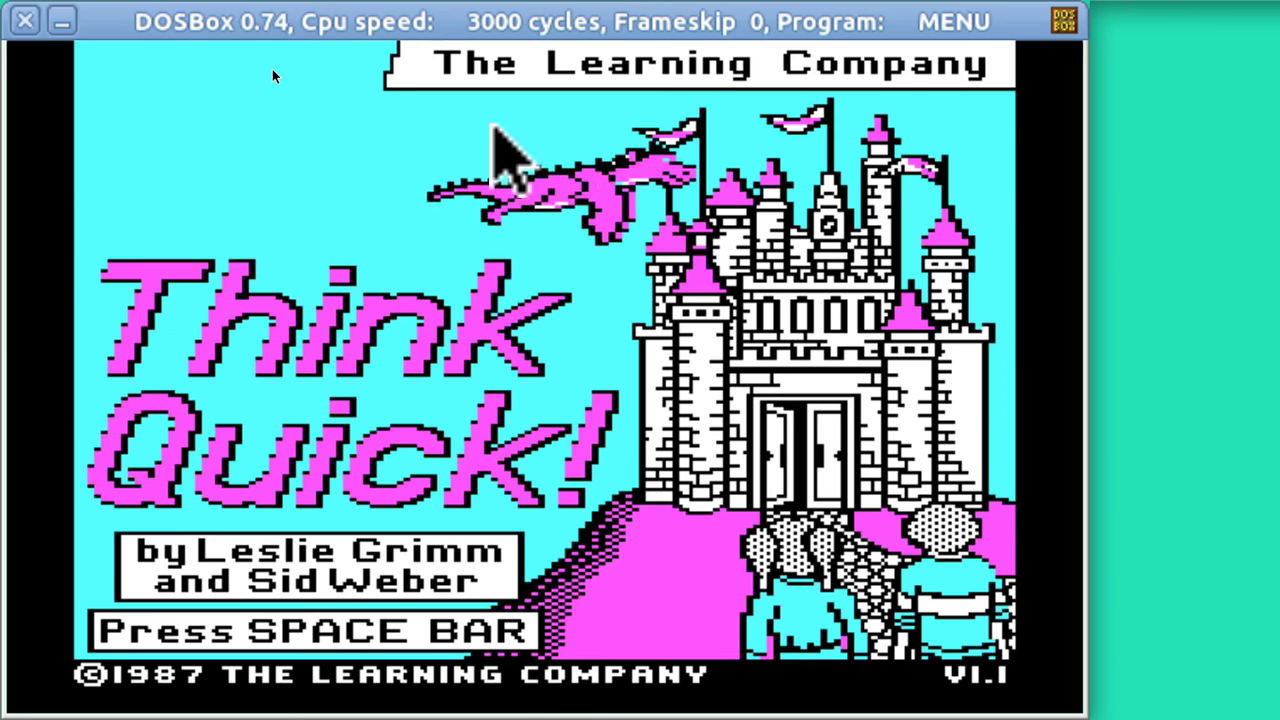
- Exit the Think Quick! game to the DOS prompt and close DOSBox
key(Escape)
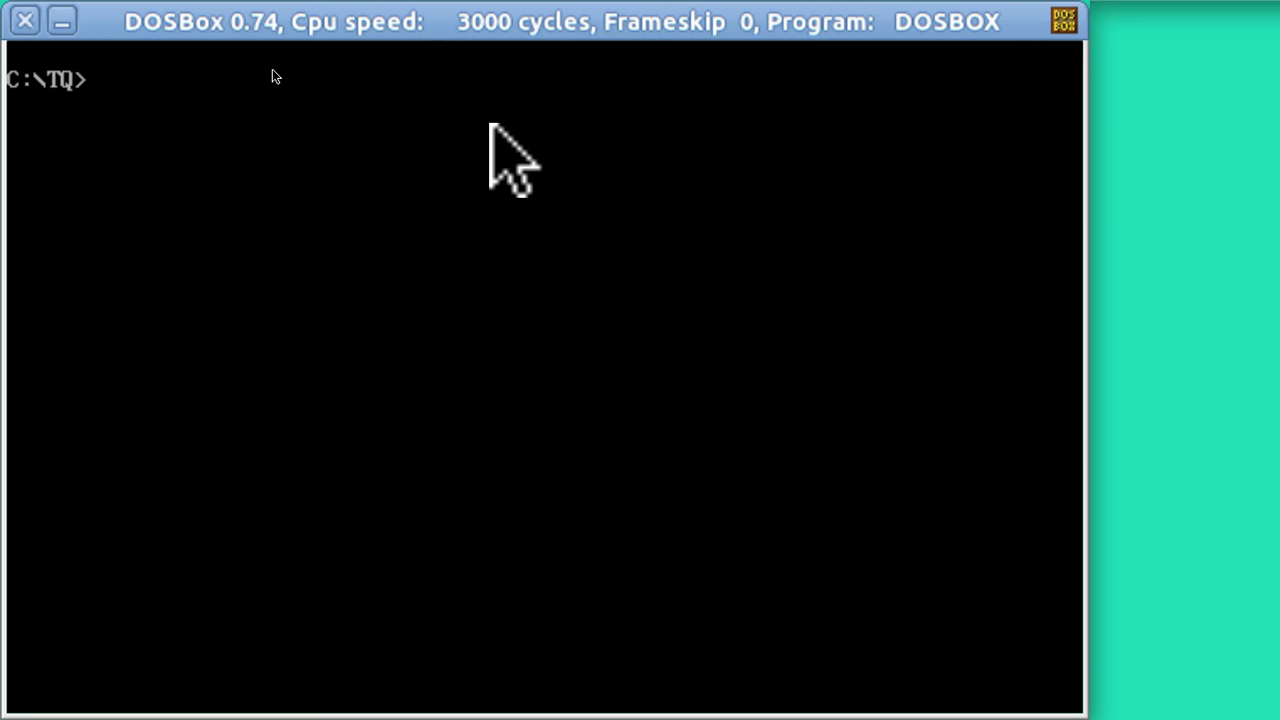
key(Escape)
click(15, 21)
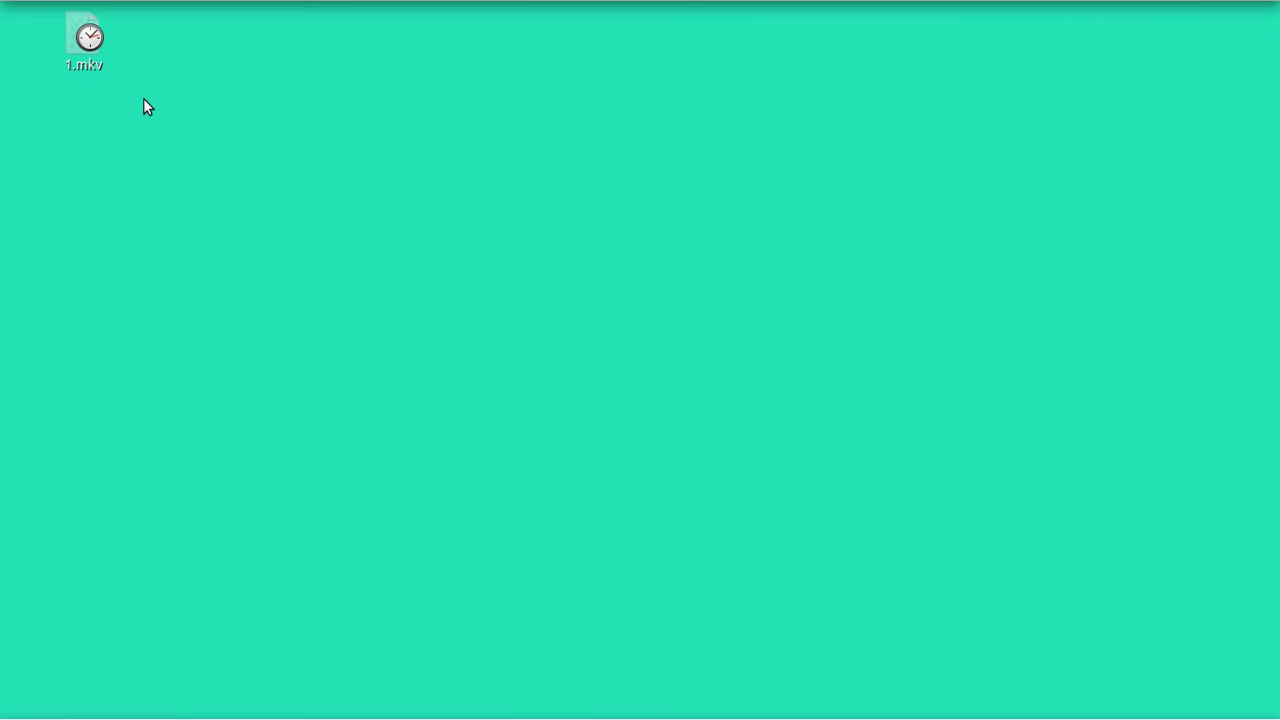
- Start the gedit text editor and bring up its dialog for opening a file
click(72, 18)
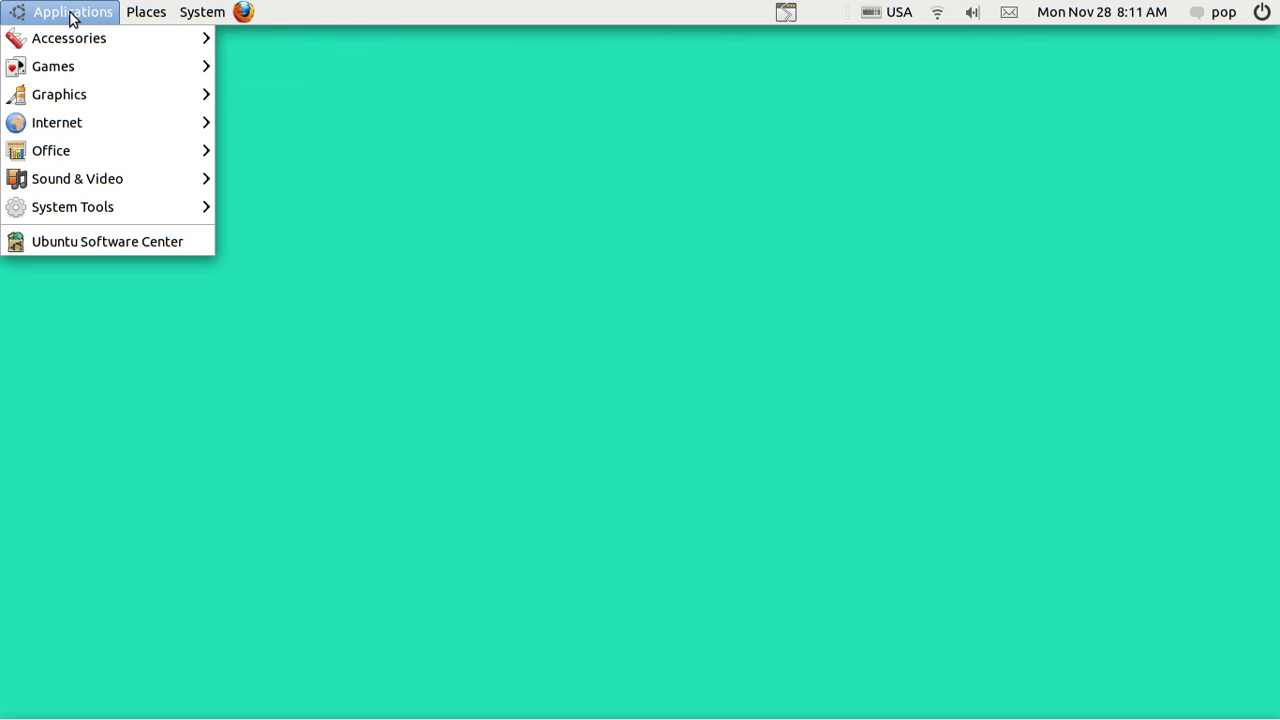
mouse_move(76, 40)
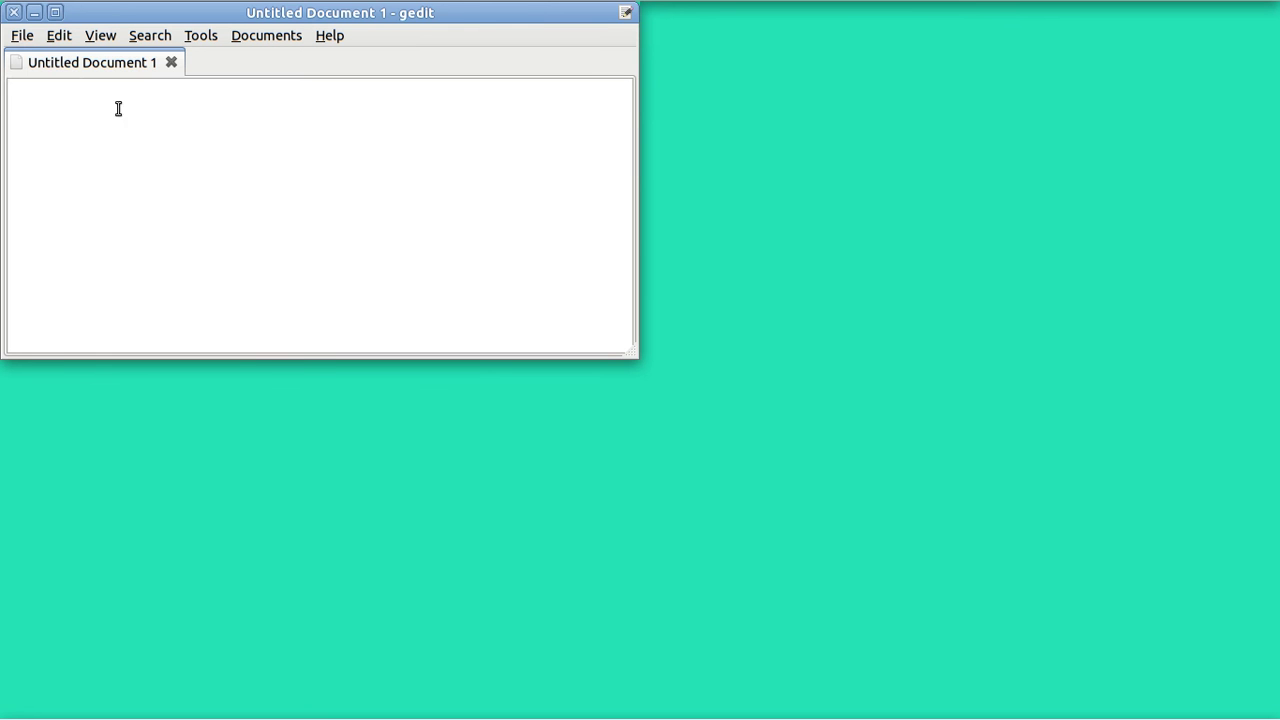
click(23, 38)
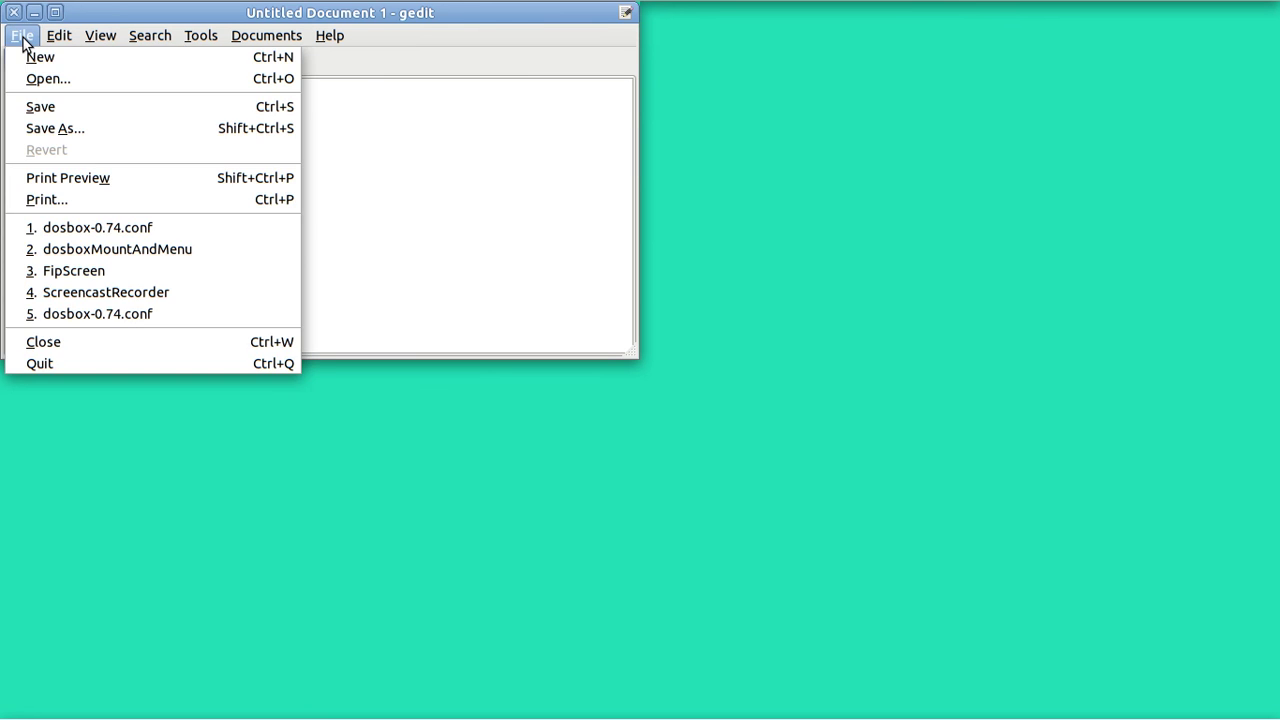
click(57, 81)
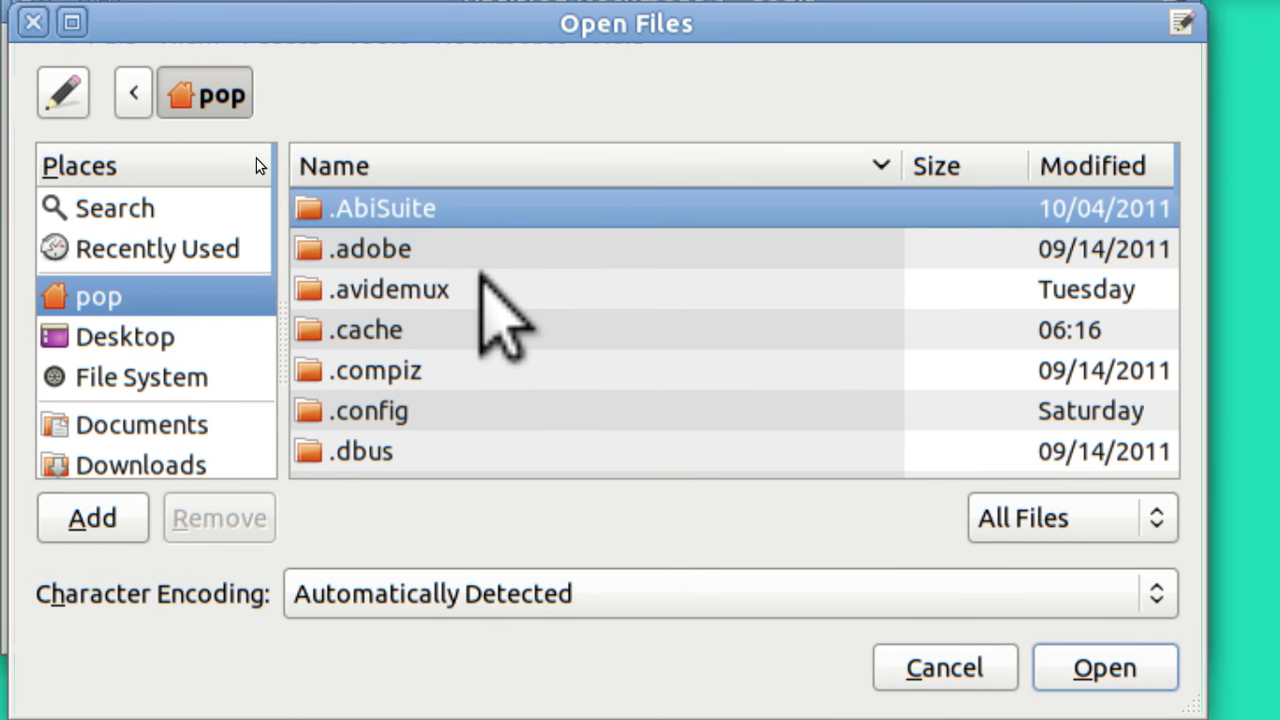
- Show hidden files in the home folder and open dosbox-0.74.conf from the .dosbox folder
key(ctrl+h)
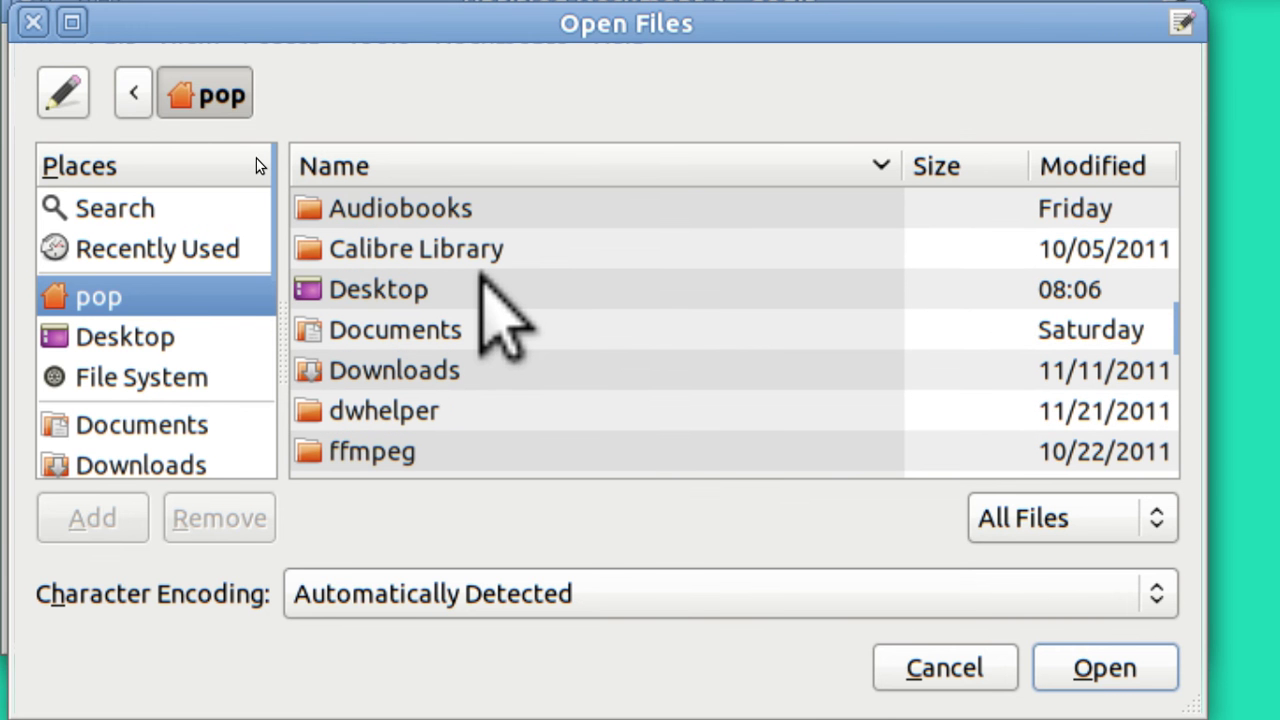
key(ctrl+h)
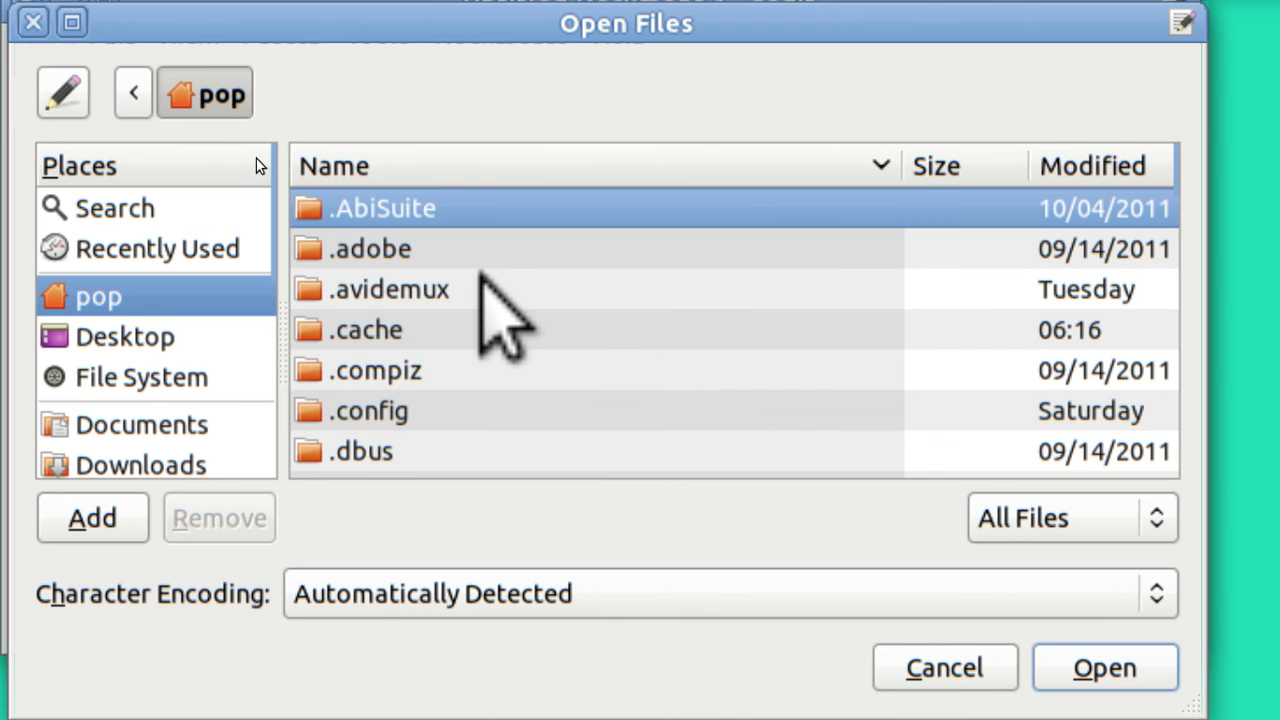
key(Down)
key(Down)
key(Down)
key(Down)
key(Down)
key(Down)
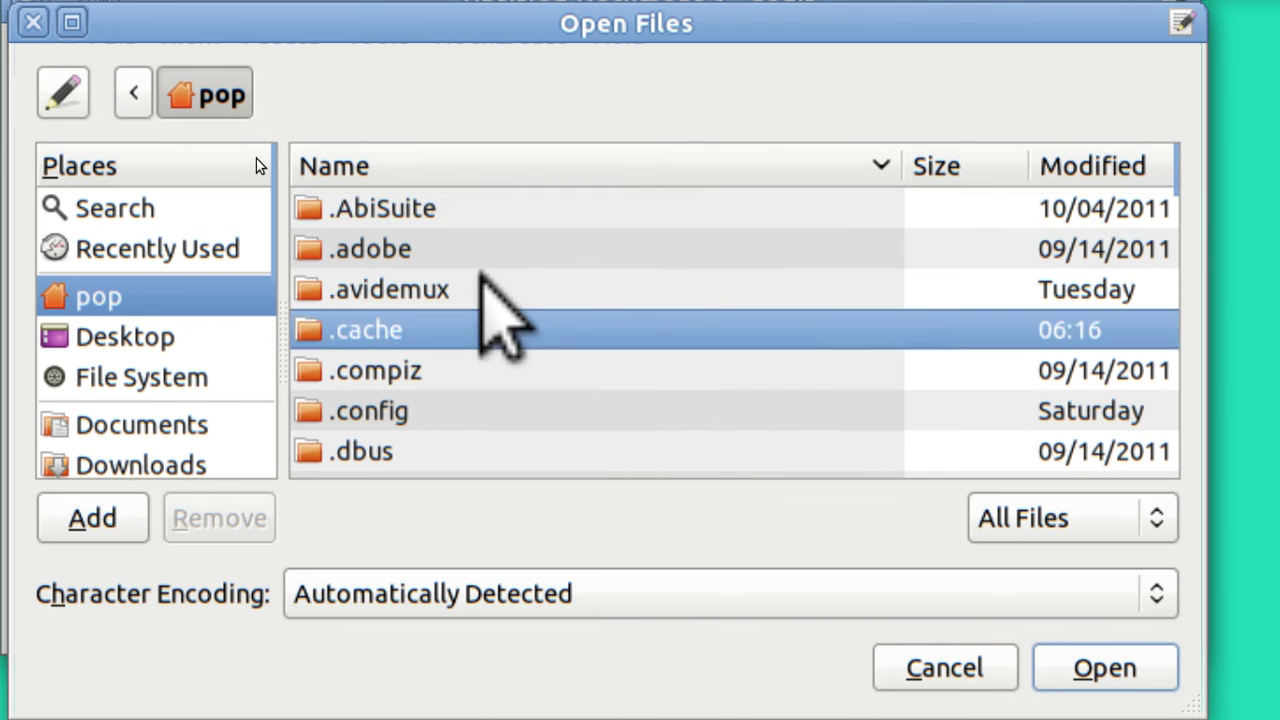
key(Down)
key(Down)
key(Down)
key(Up)
key(Up)
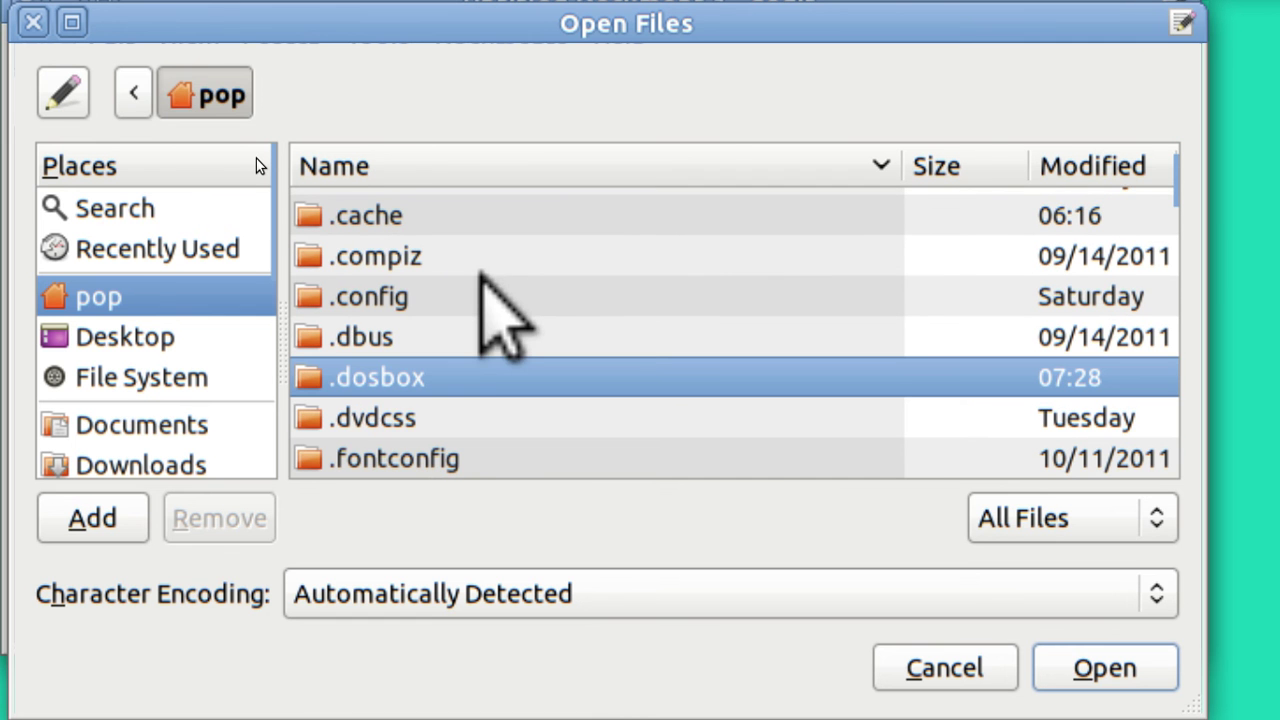
double_click(368, 378)
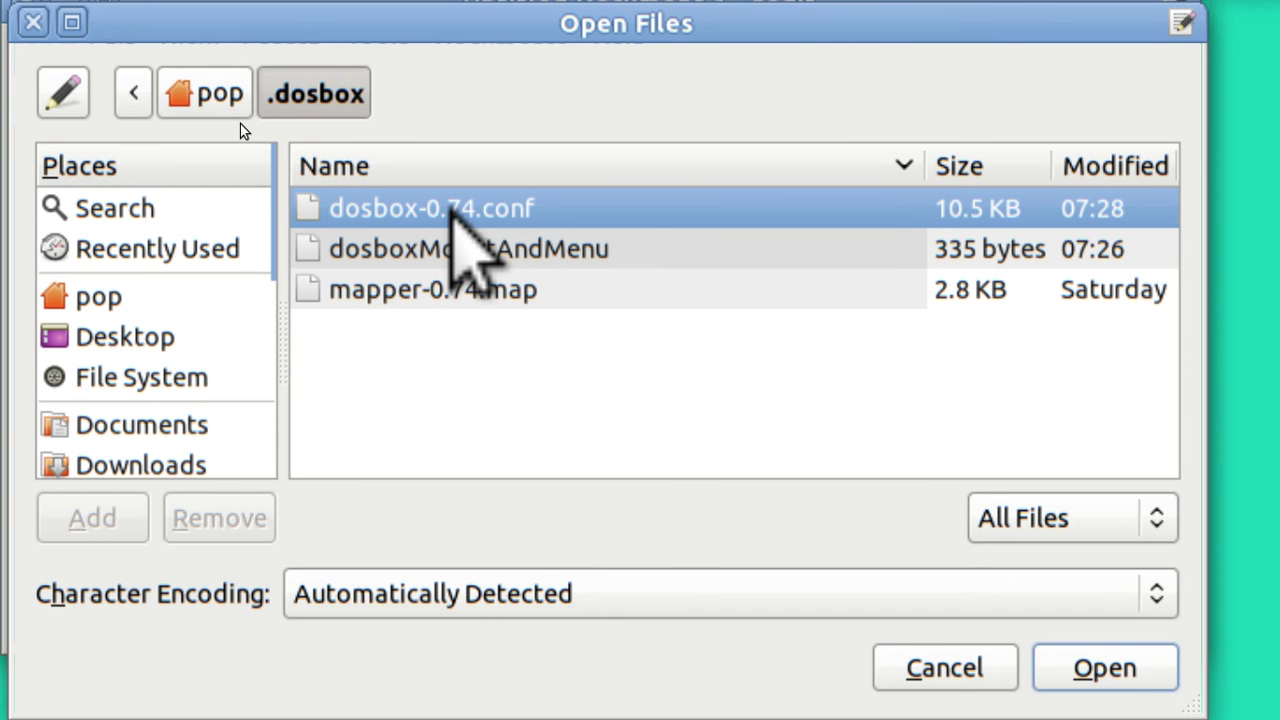
key(Return)
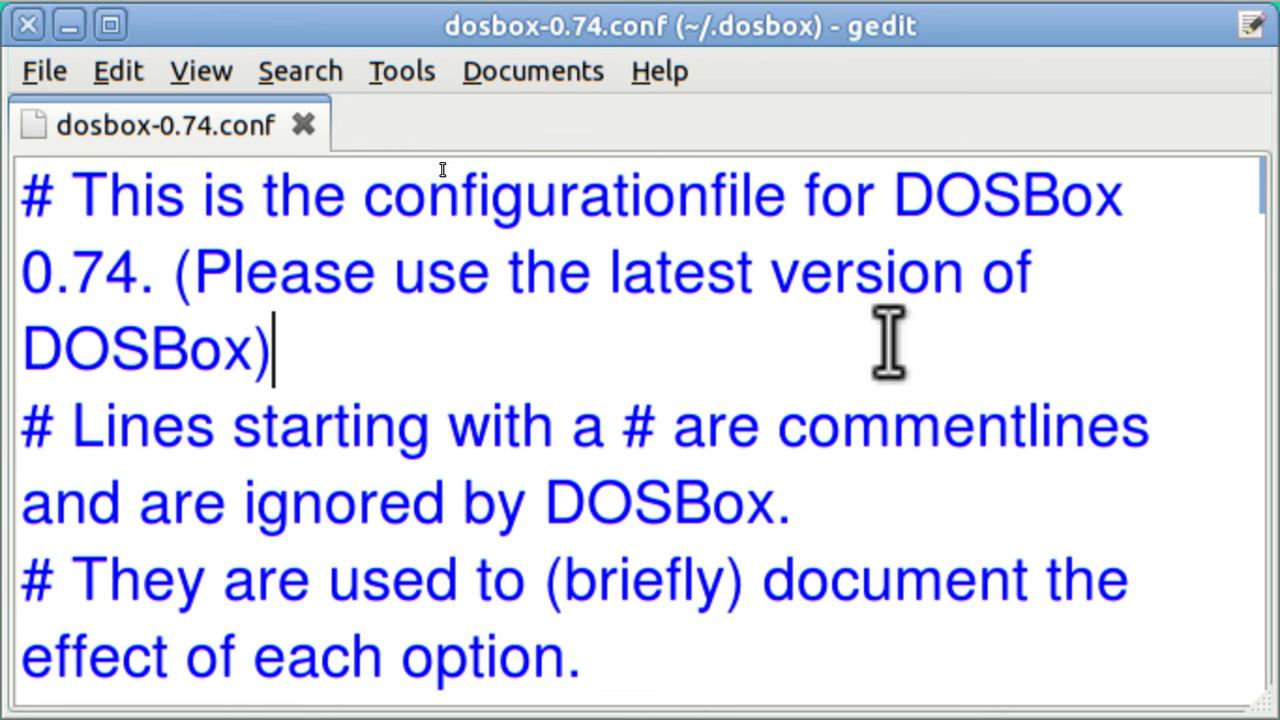
- Add the line "mount c ~/Documents/" at the end of the file, under the [autoexec] comments
key(Page_Down)
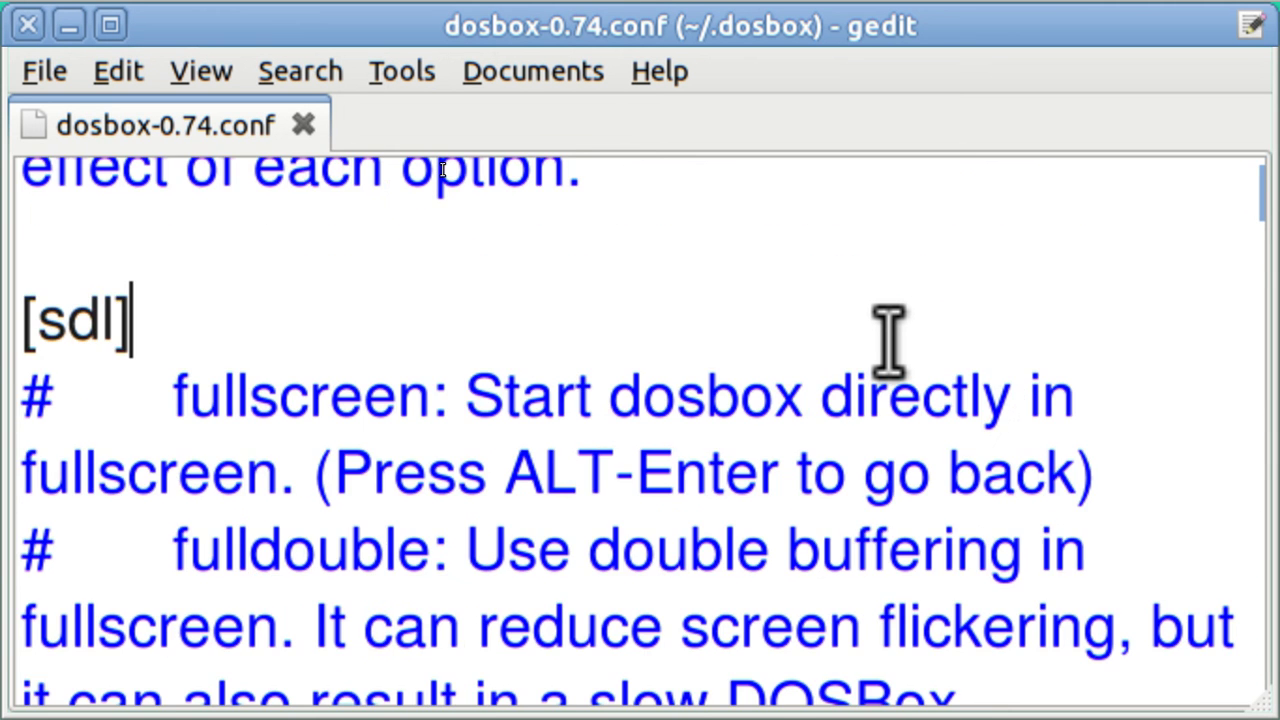
key(Page_Down)
key(Page_Down)
key(Page_Down)
key(Page_Down)
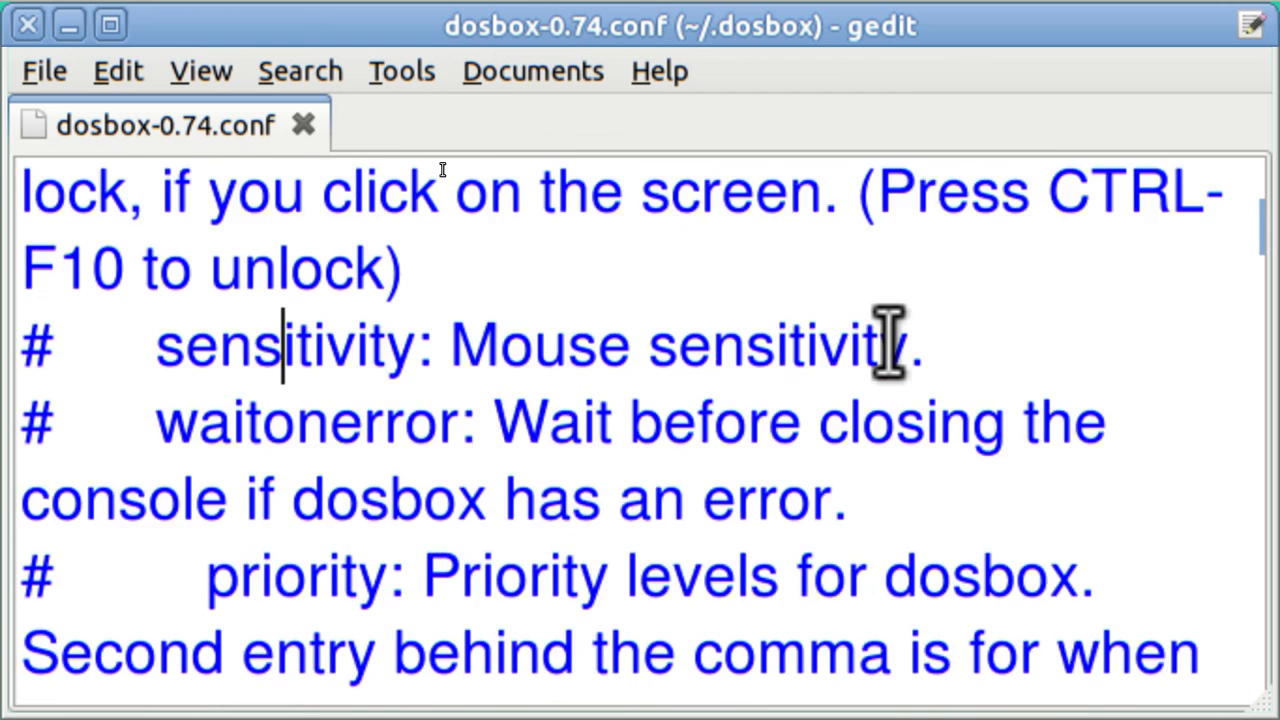
key(Page_Down)
key(Page_Down)
key(Page_Down)
key(Page_Down)
key(Page_Down)
key(Page_Down)
key(Page_Down)
key(Page_Down)
key(Page_Down)
key(Page_Down)
key(Page_Down)
key(Page_Down)
key(Page_Down)
key(Page_Down)
key(Page_Down)
key(Page_Down)
key(Page_Down)
key(Page_Down)
key(Page_Down)
key(Page_Down)
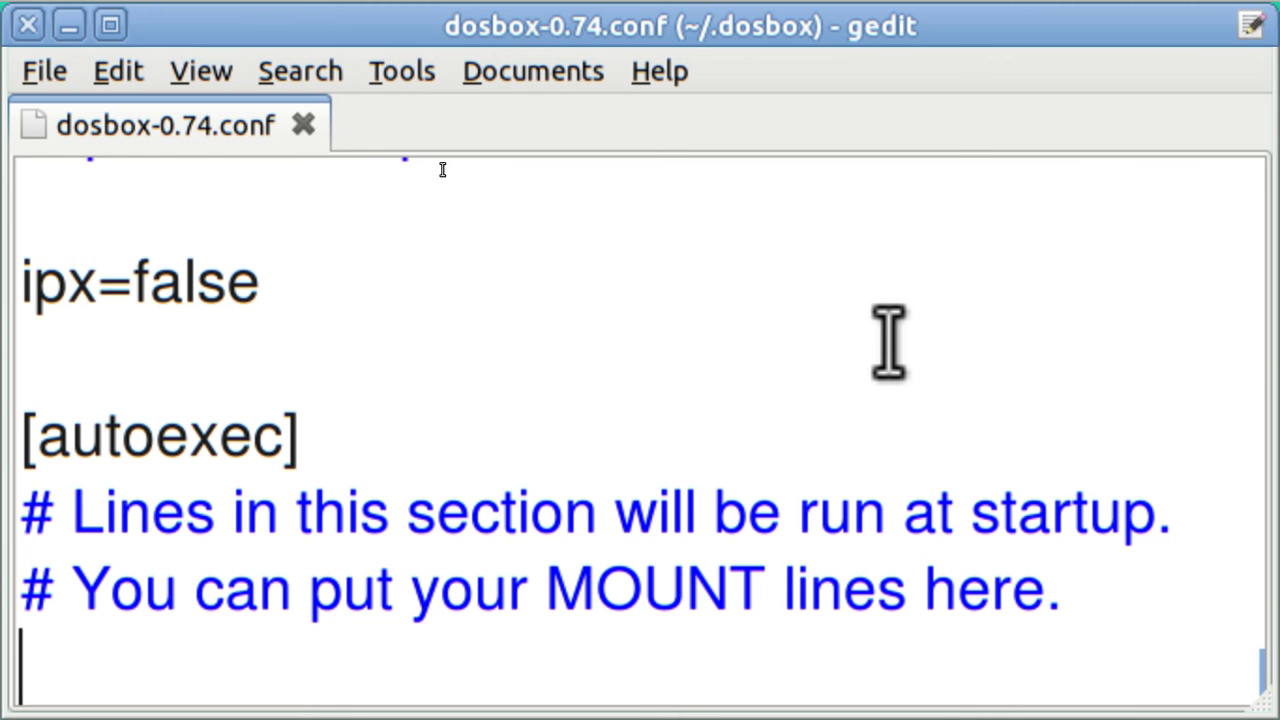
text(moun)
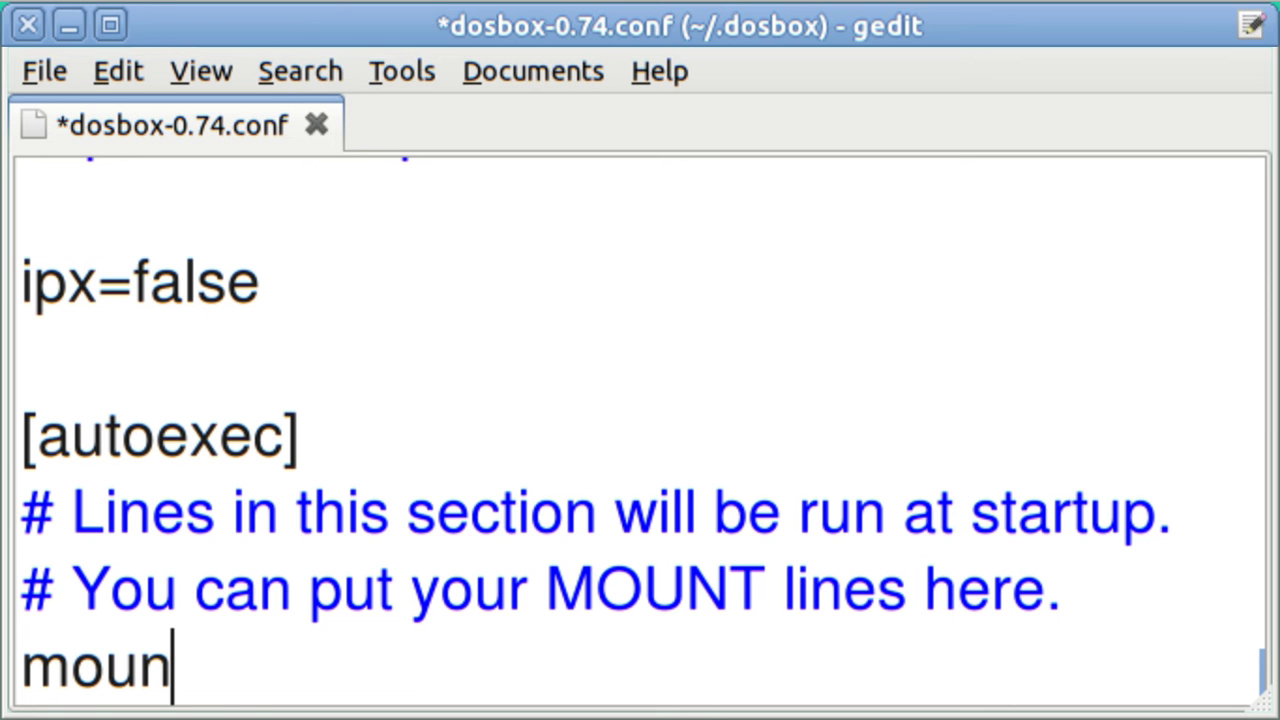
text(t c)
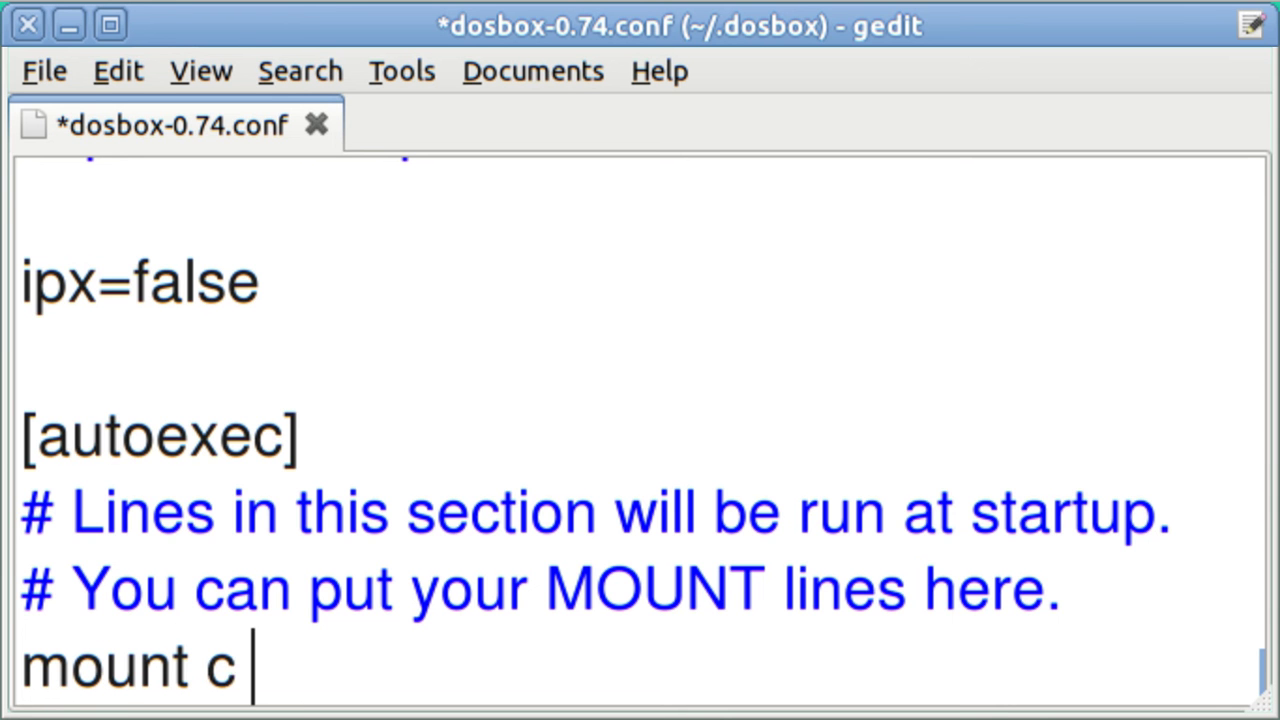
text( ~)
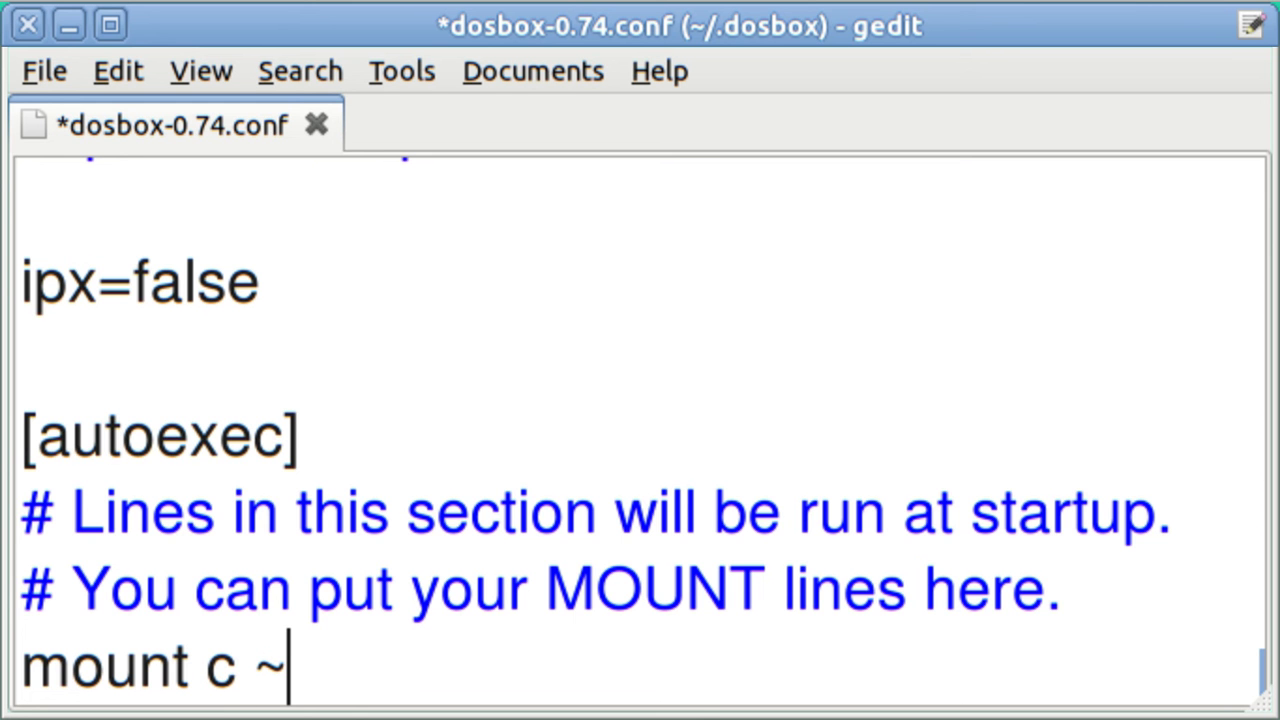
text(/Docume)
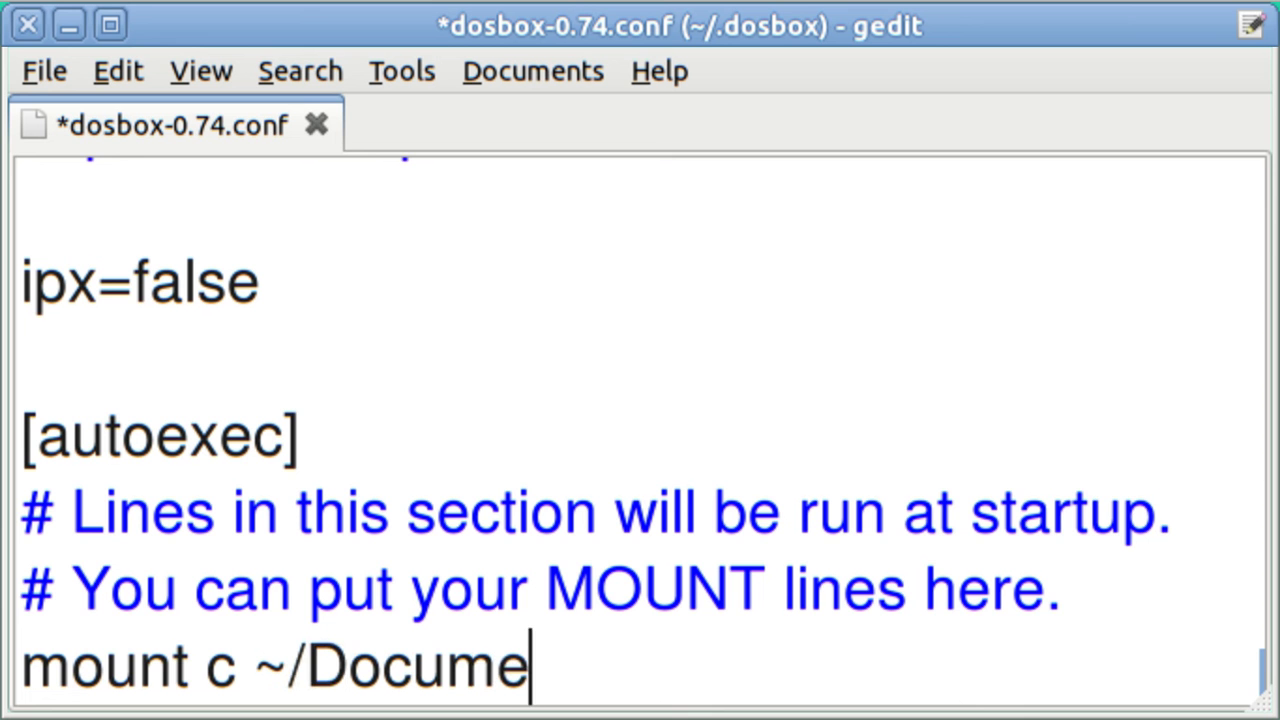
text(nts/)
key(Return)
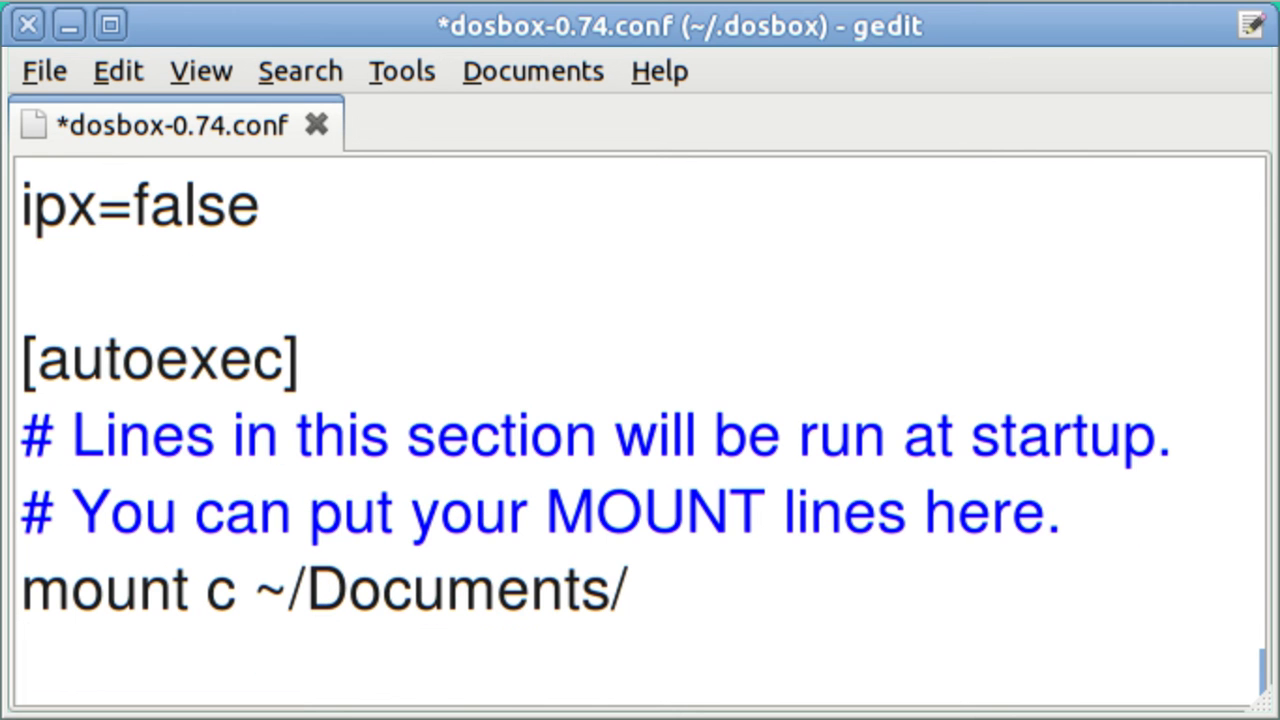
- Add the line "c:" below the mount command and save the configuration file
text(c:)
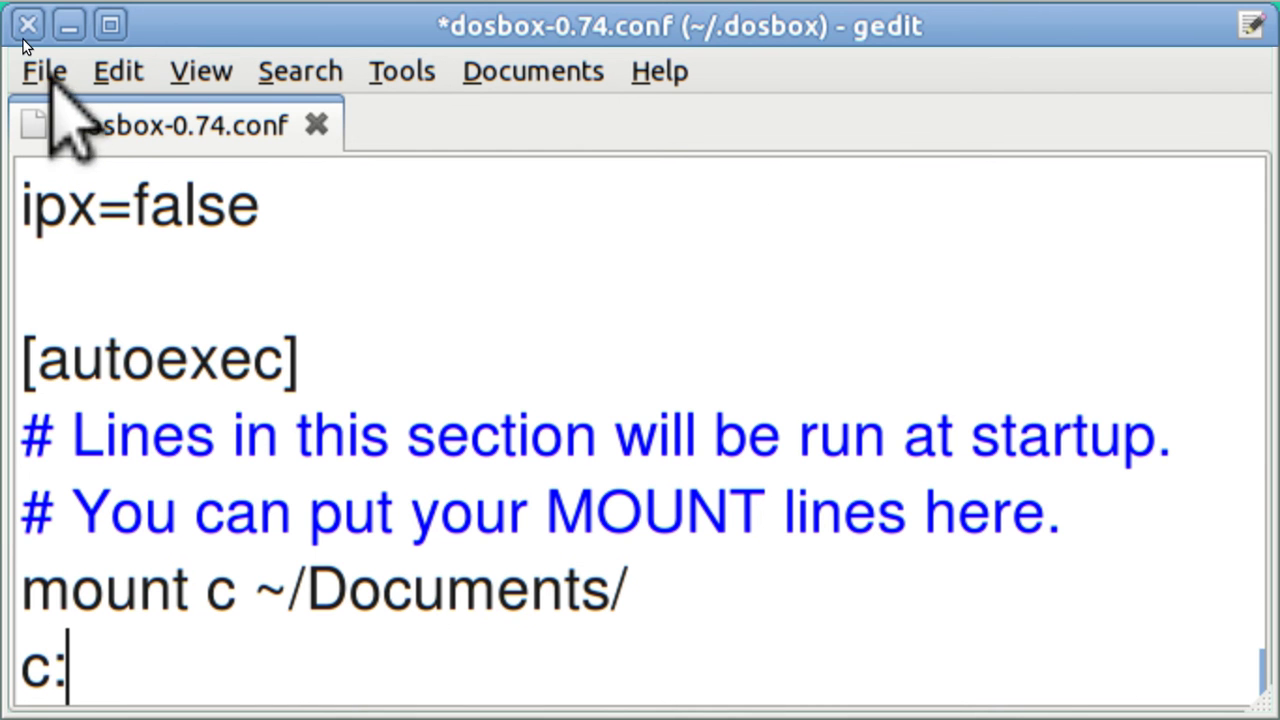
click(42, 68)
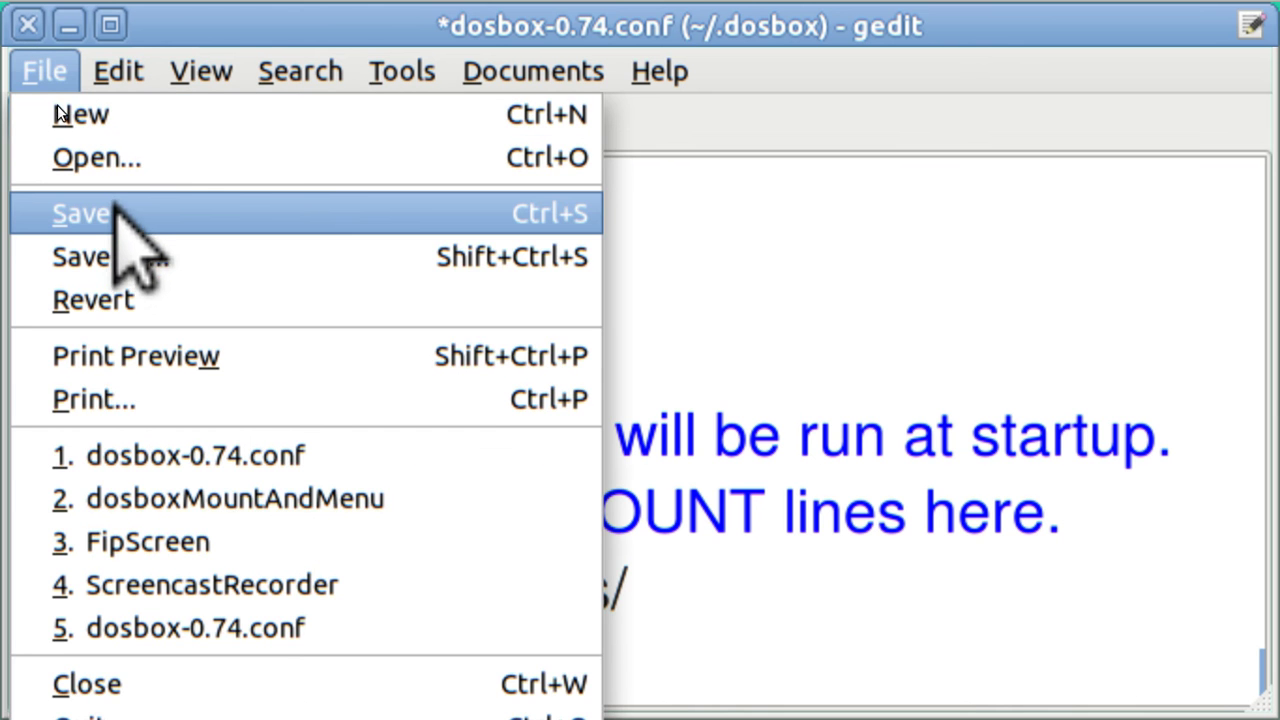
click(116, 213)
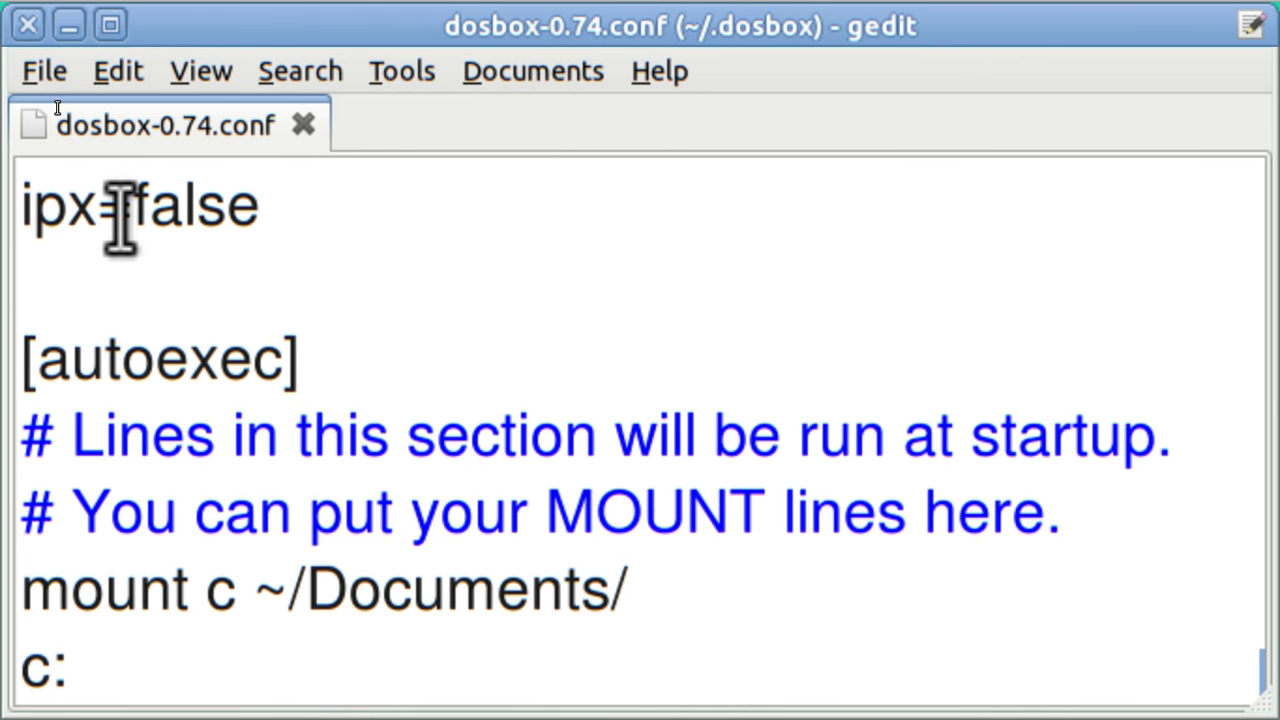
- Close gedit and start the DOSBox emulator
mouse_move(8, 6)
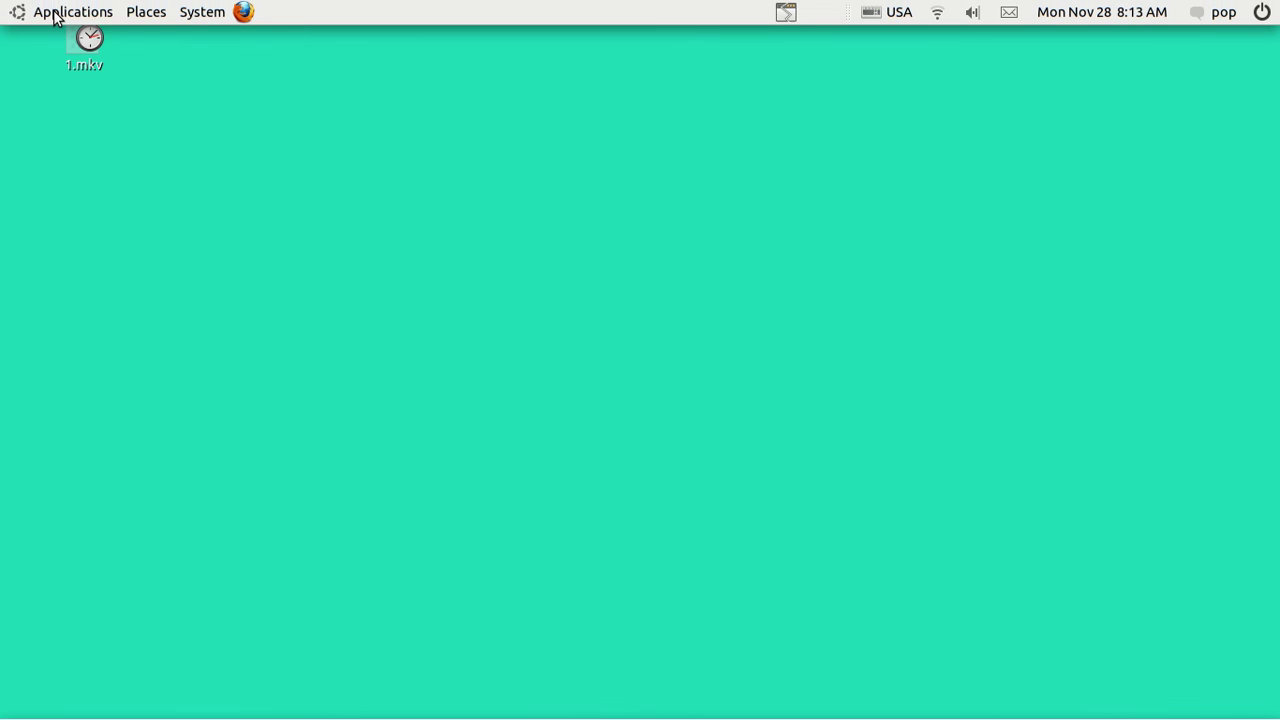
click(54, 12)
mouse_move(76, 70)
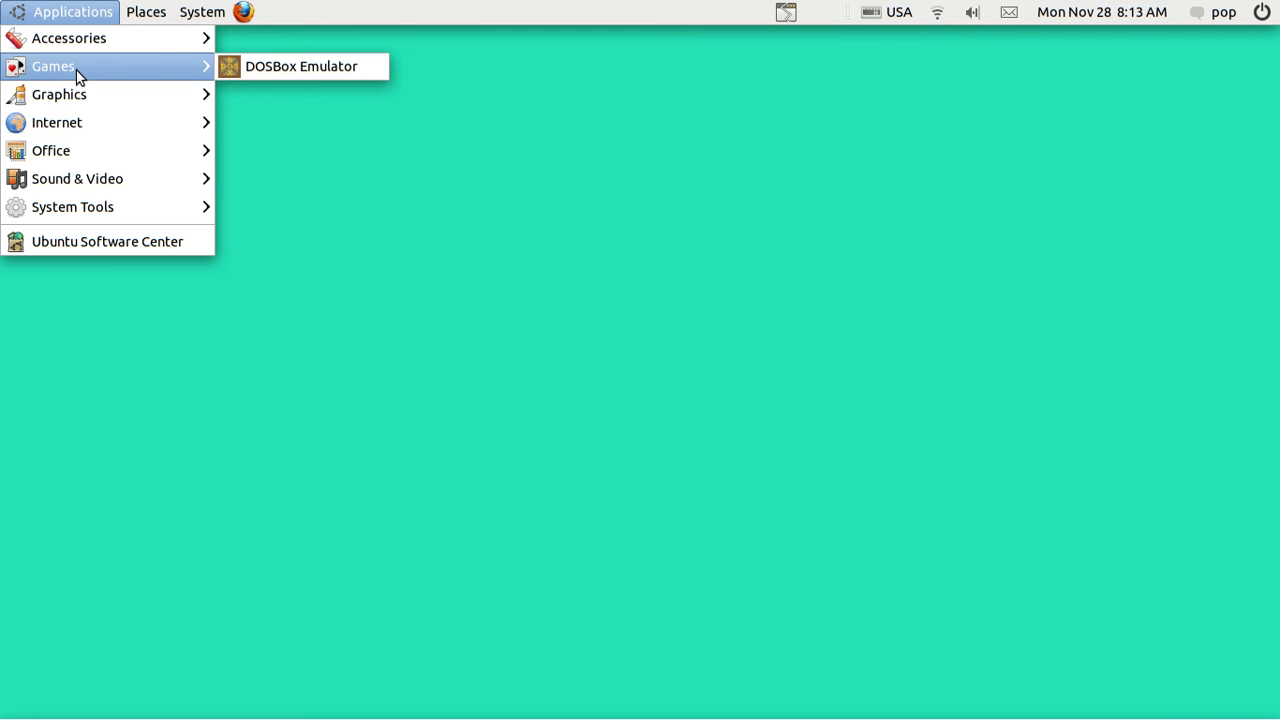
click(264, 67)
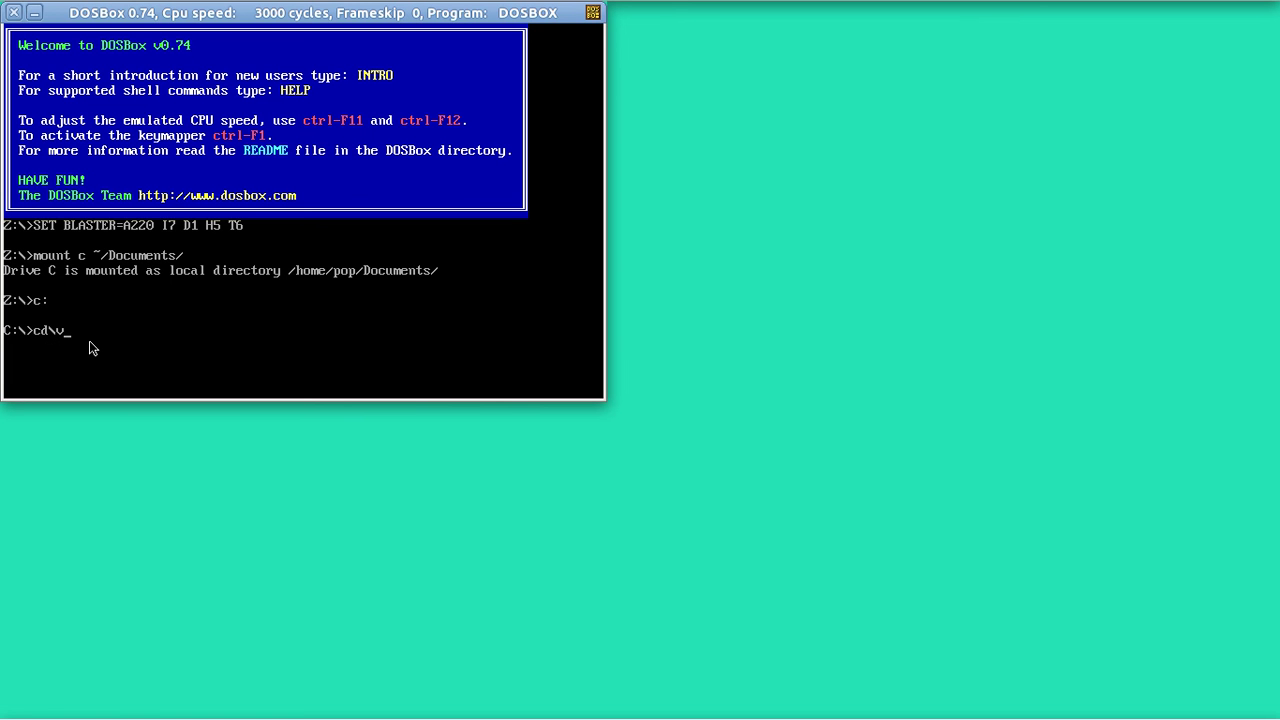
- Change to the \v directory and start the VDE editor with the vde command
key(Return)
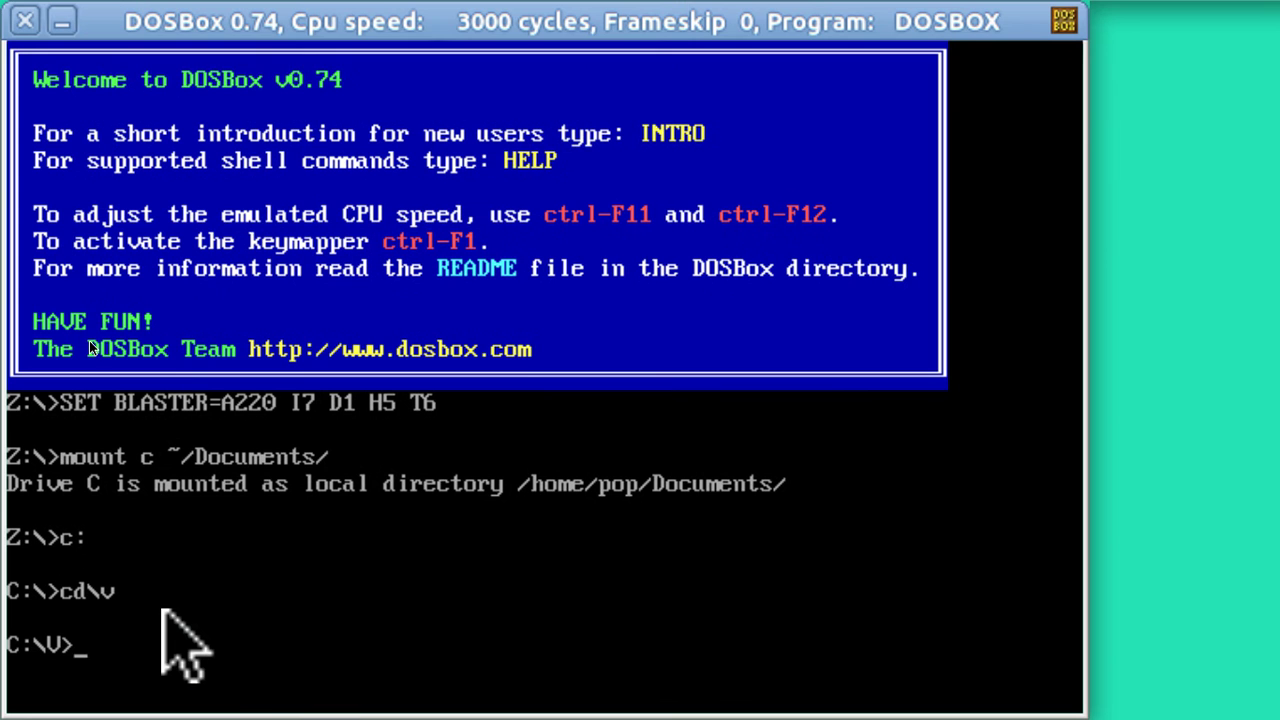
text(vde)
key(Return)
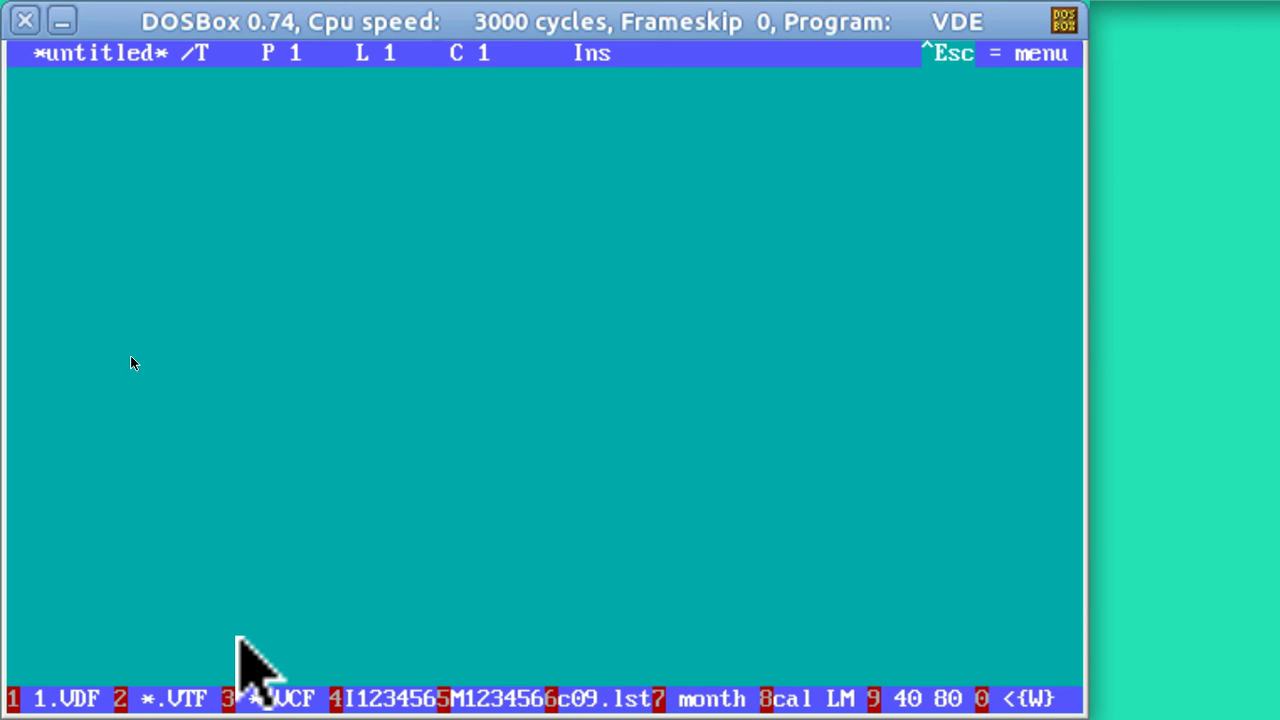
- Quit VDE and go up to the root of drive C with cd.
key(ctrl+k)
text(q)
text(cd)
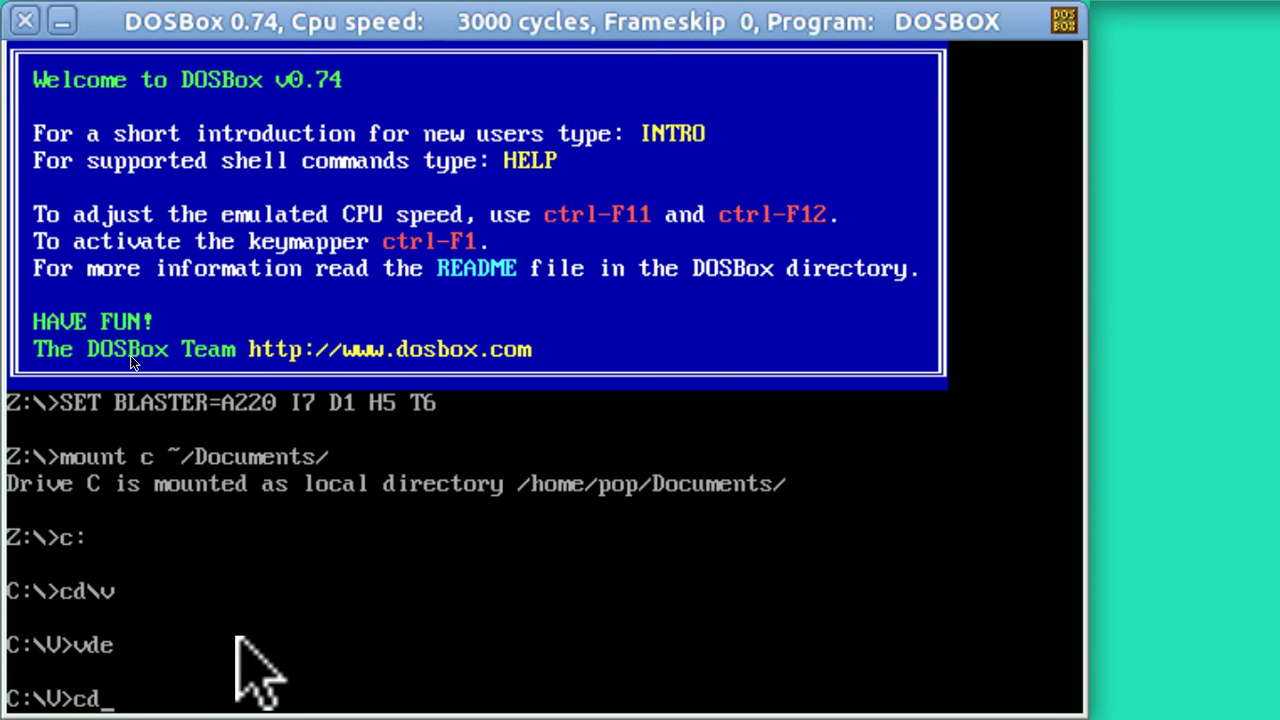
text(..)
key(Return)
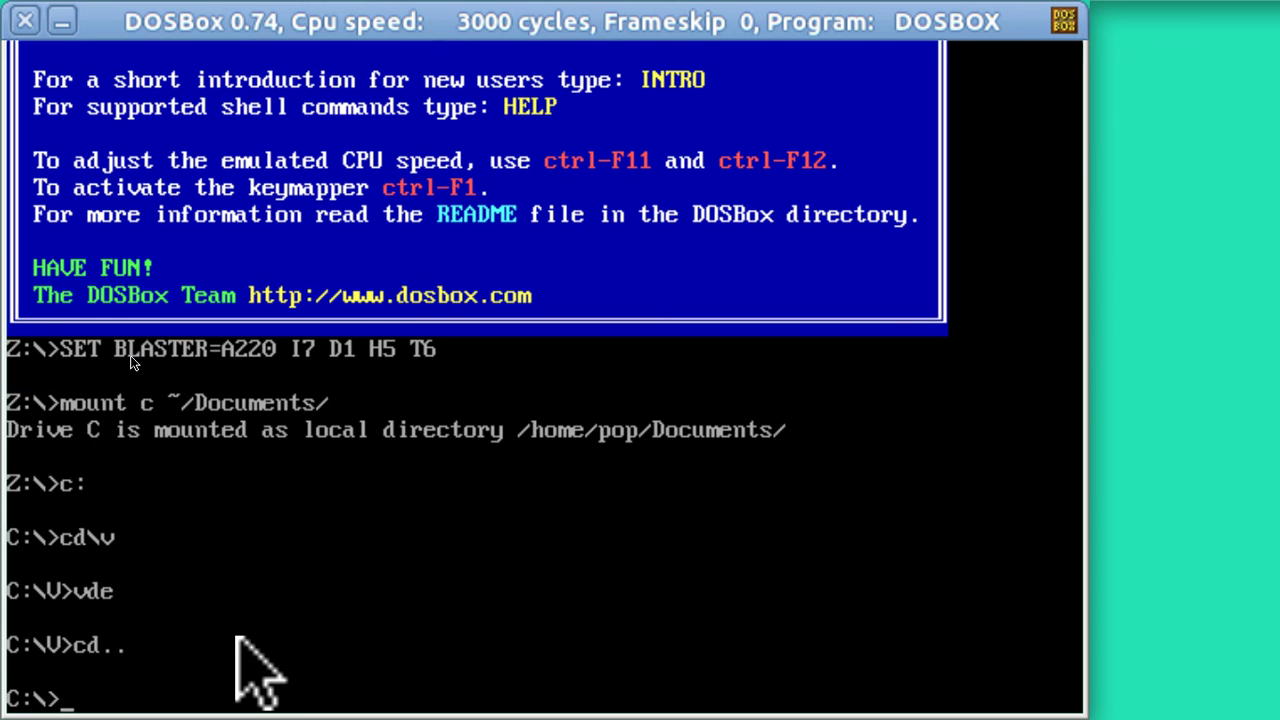
- Change to the tq directory with cd/tq and launch Think Quick! with the tq command
text(cd/tq)
key(Return)
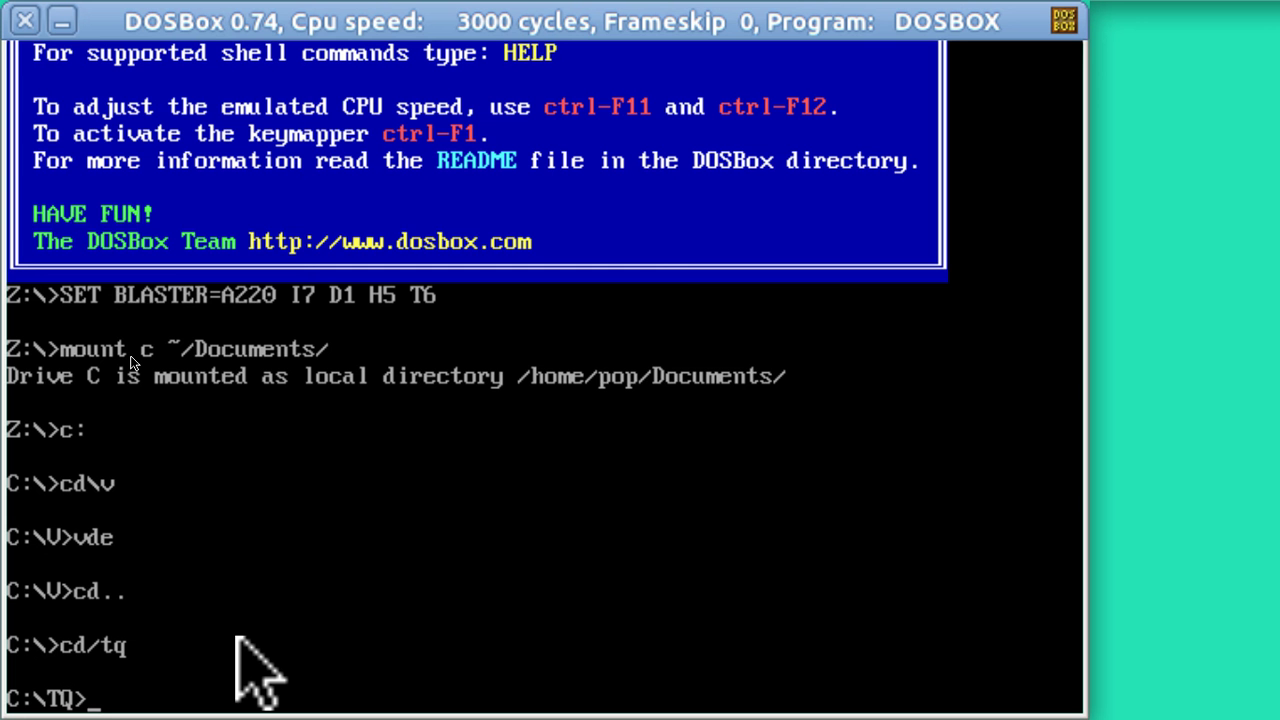
text(tq)
key(Return)
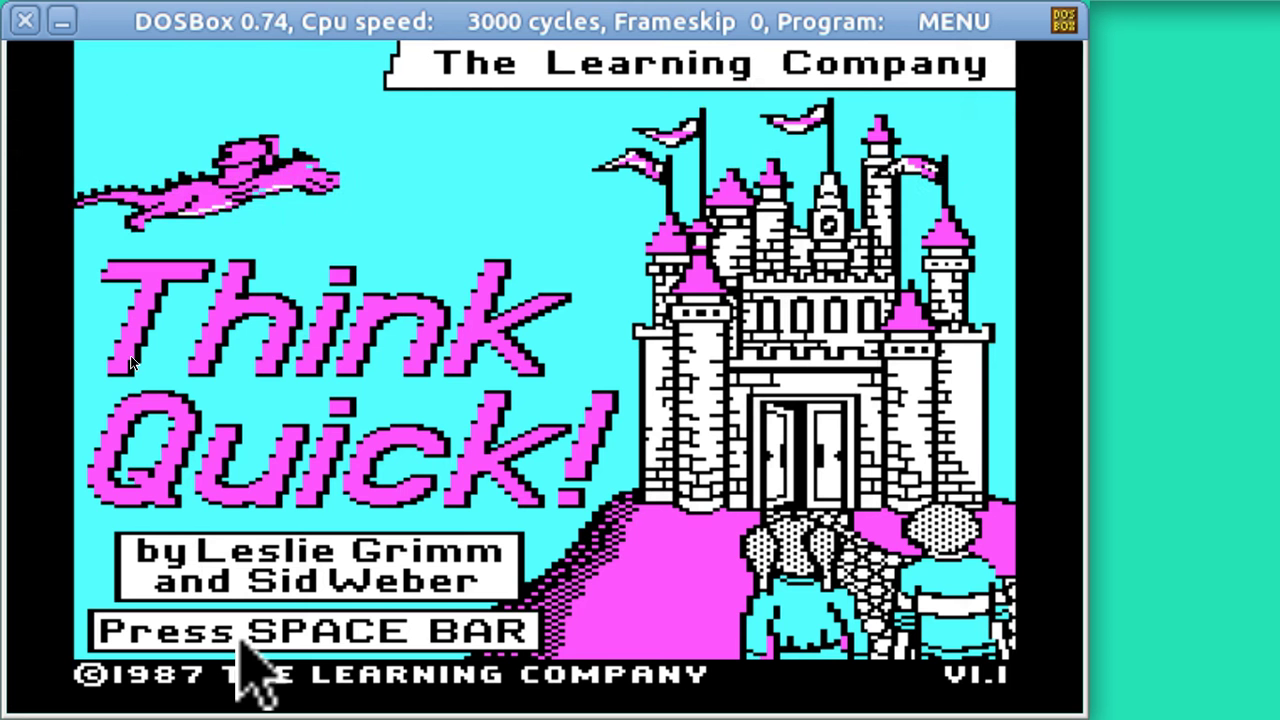
- Exit Think Quick! and return from the TQ directory to the root of drive C
key(Escape)
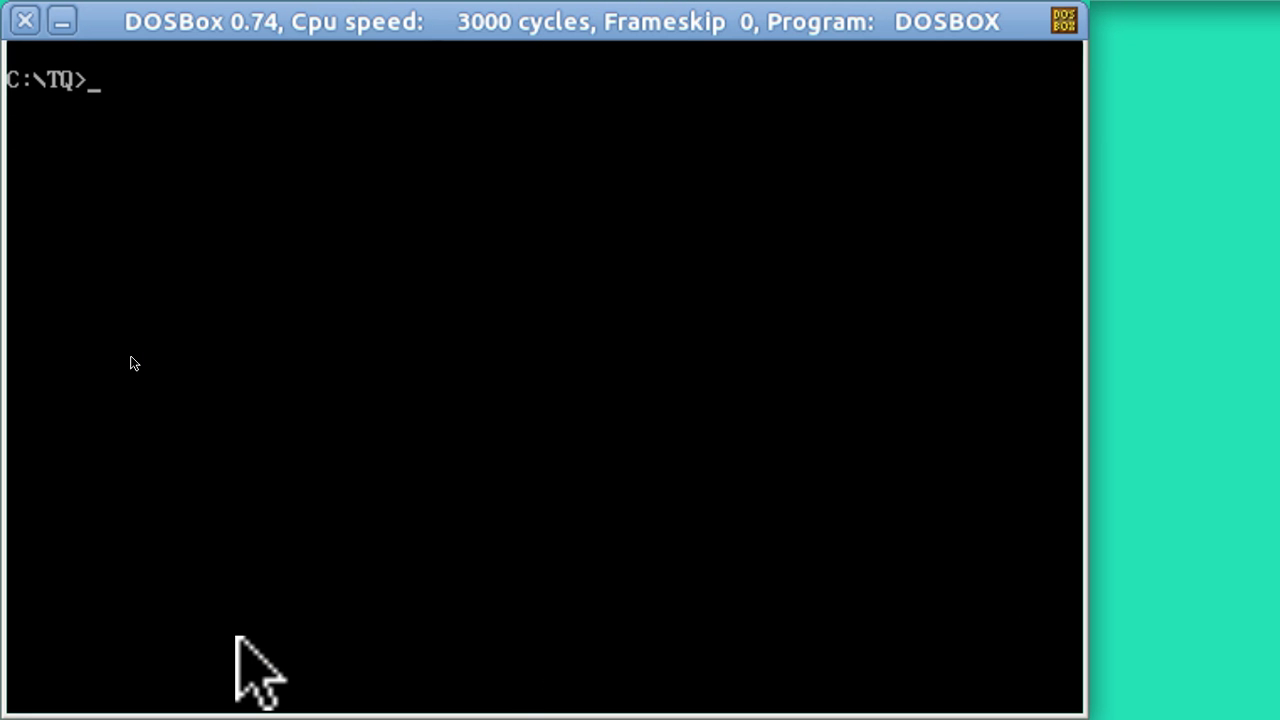
text(cd..)
key(Return)
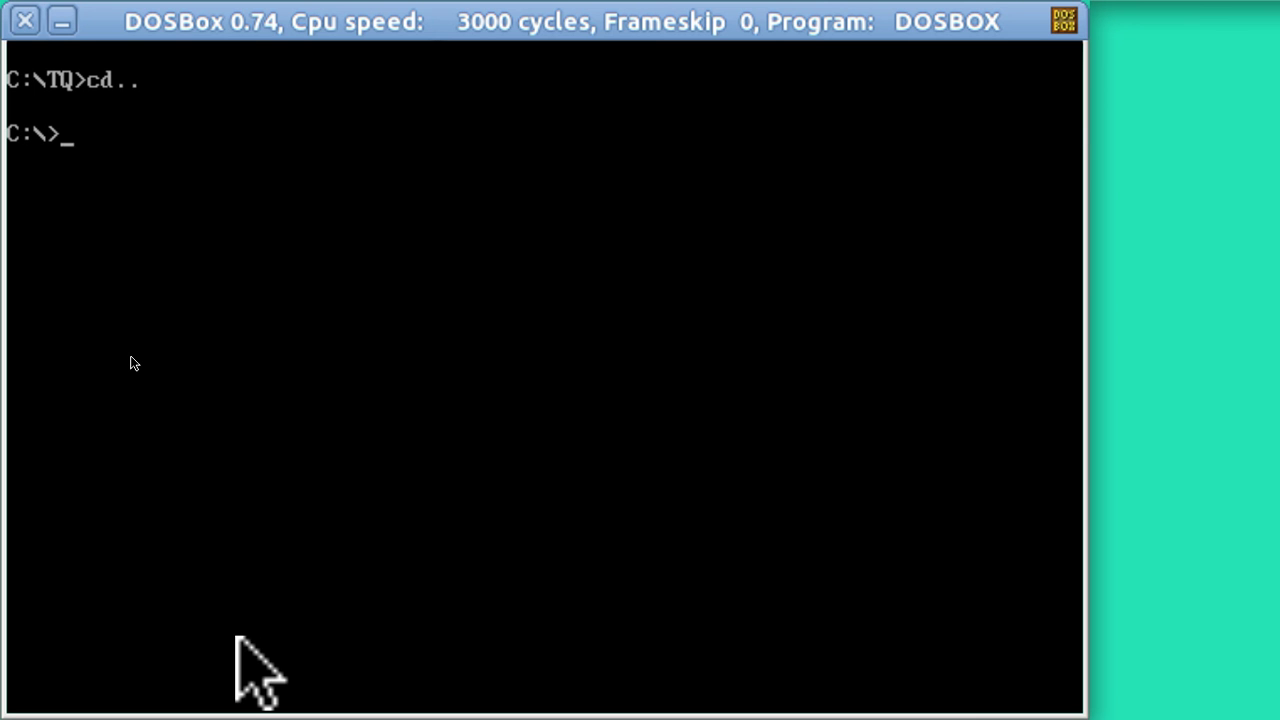
- Change to the quicken2 directory with cd/quicken2 and launch Quicken with the q command
text(cd/quick)
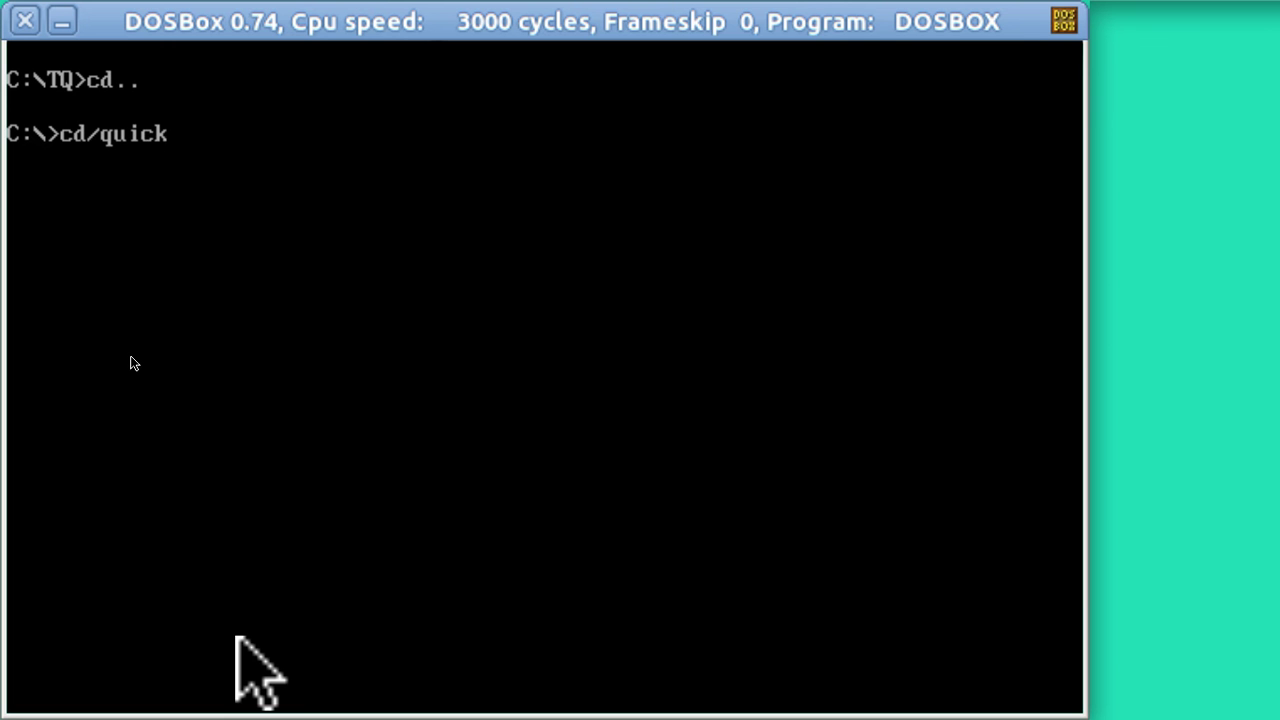
text(en2)
key(Return)
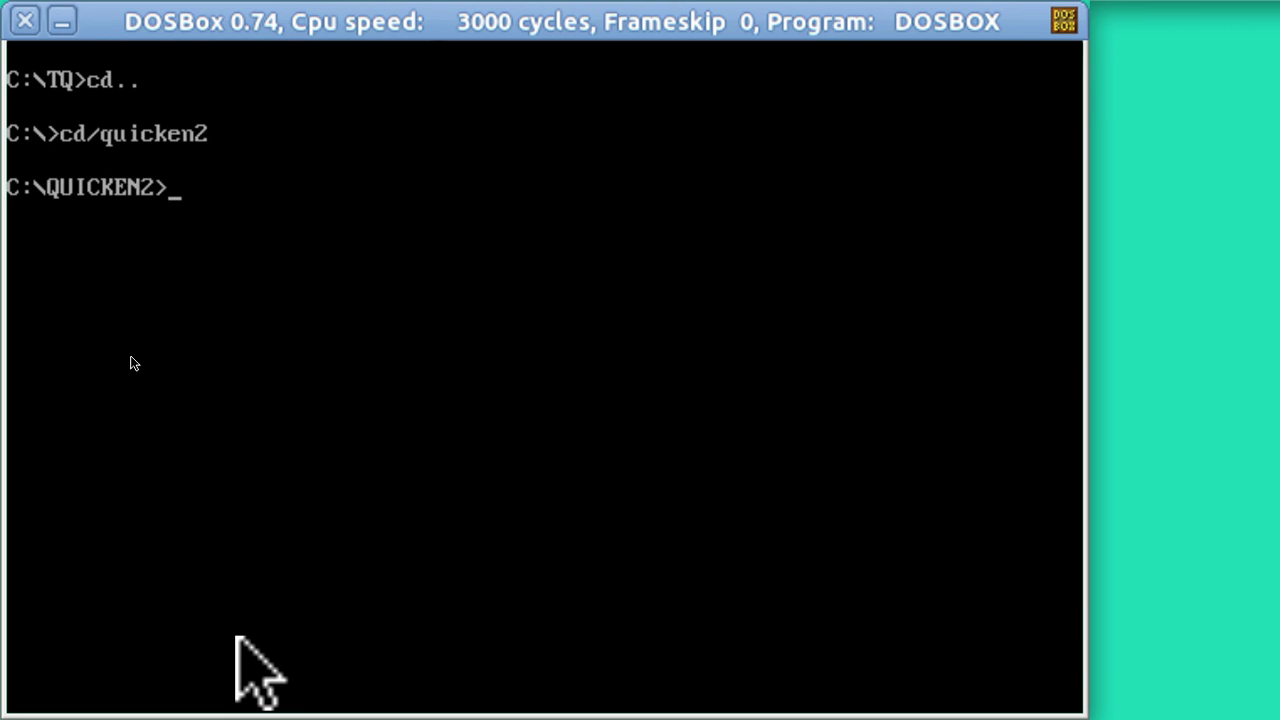
text(q)
key(Return)
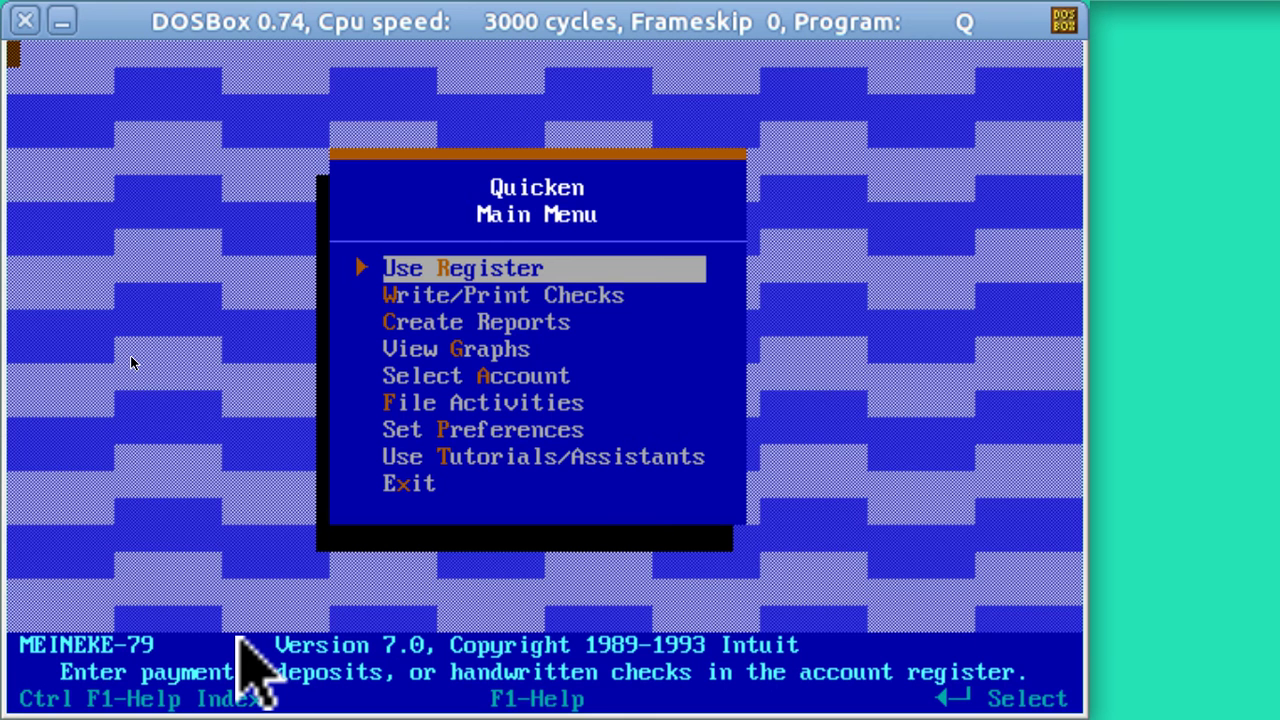
- View the account register and the Write/Print Checks screen, then exit Quicken from its main menu
key(Return)
key(Return)
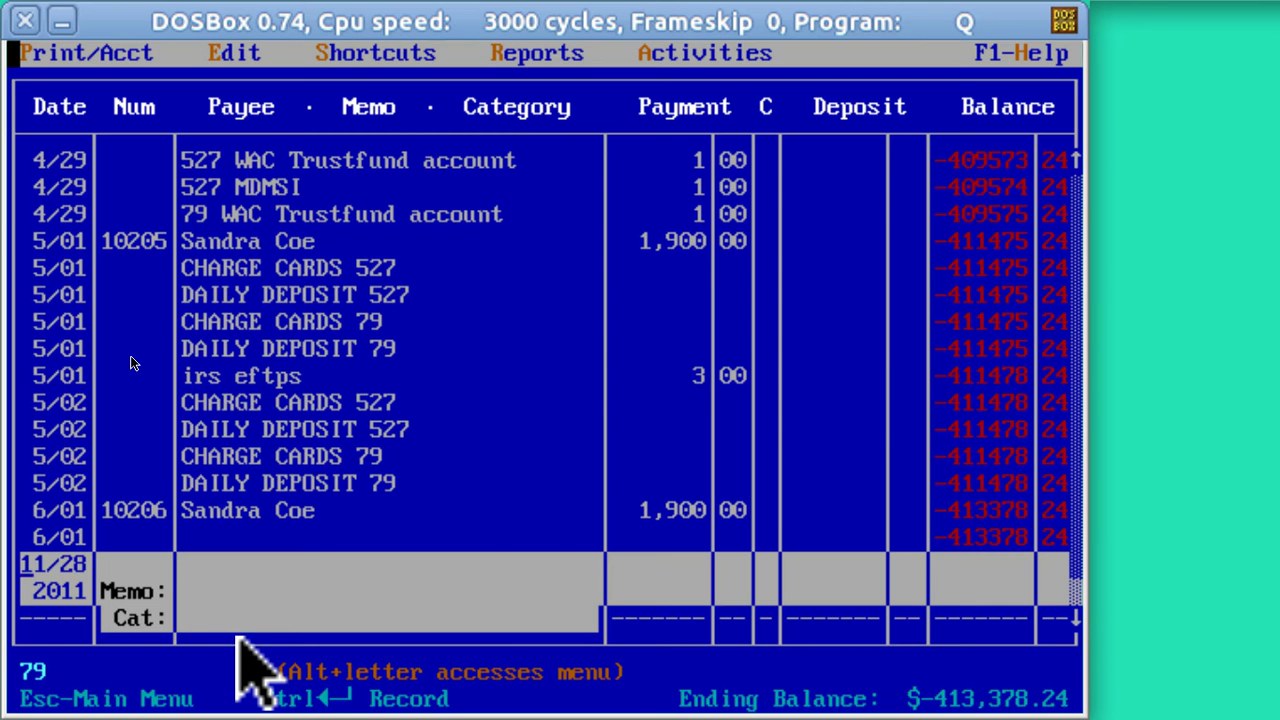
key(Escape)
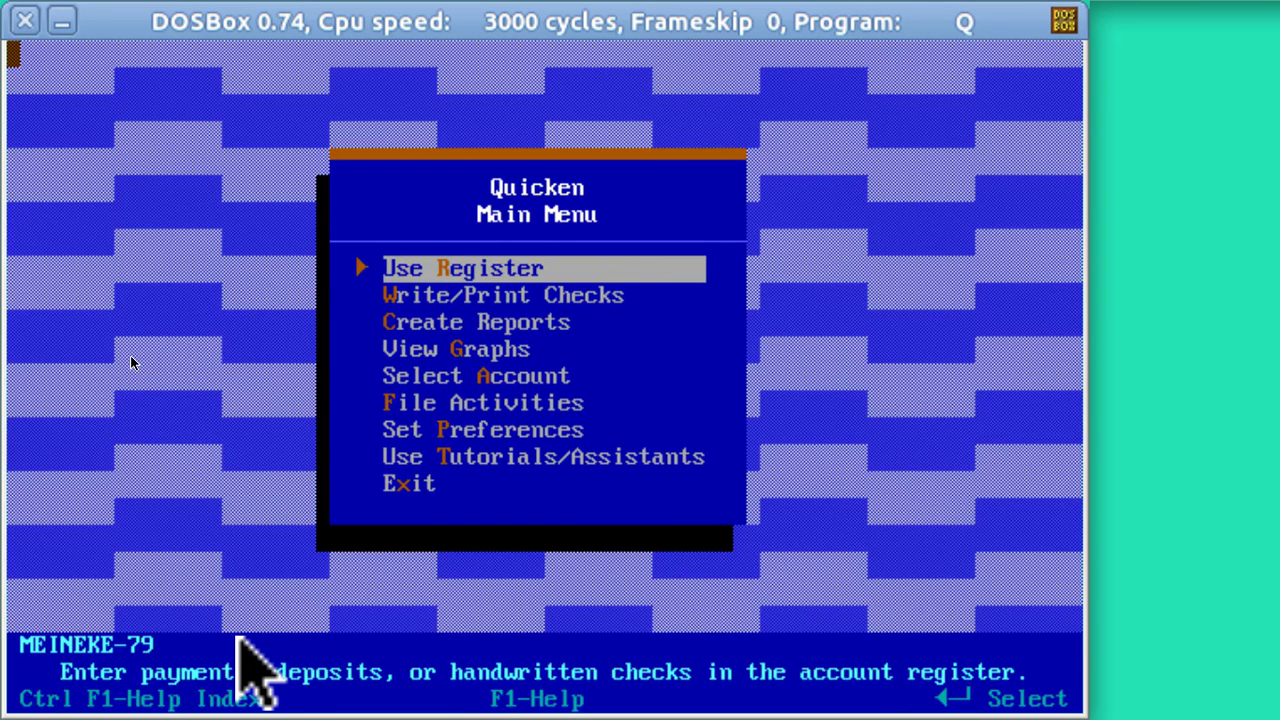
key(Down)
key(Return)
key(Escape)
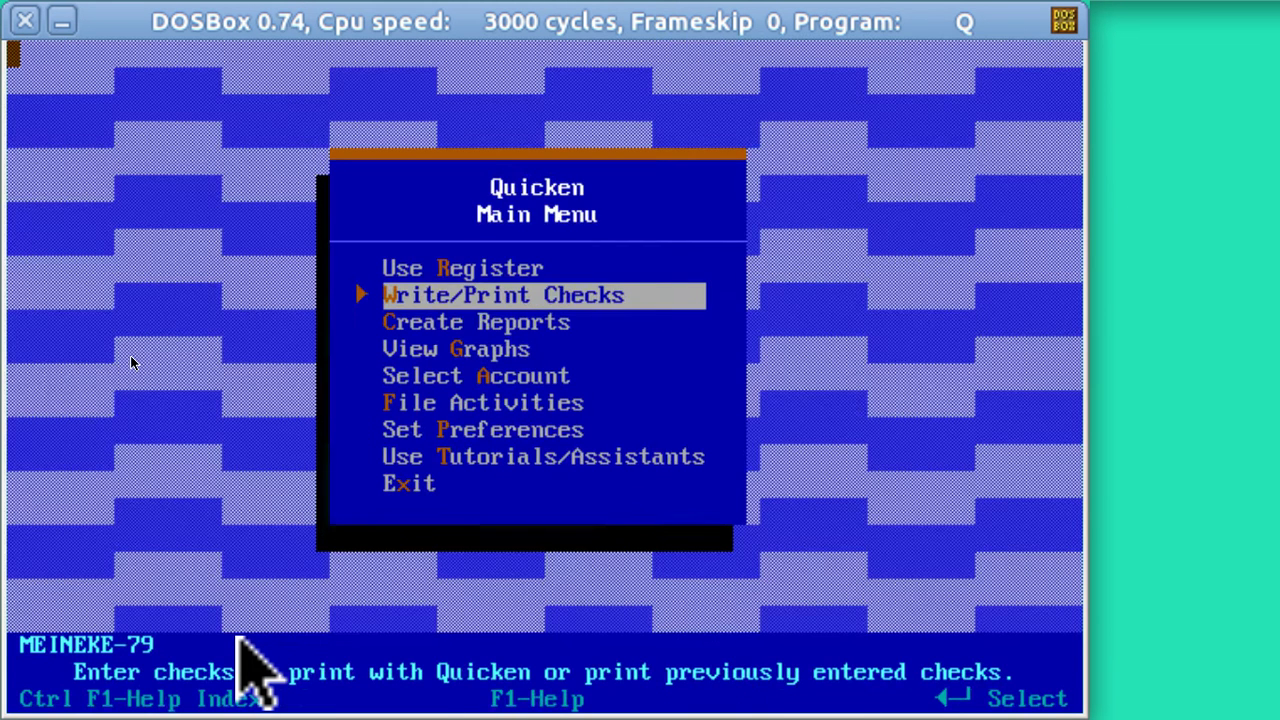
key(x)
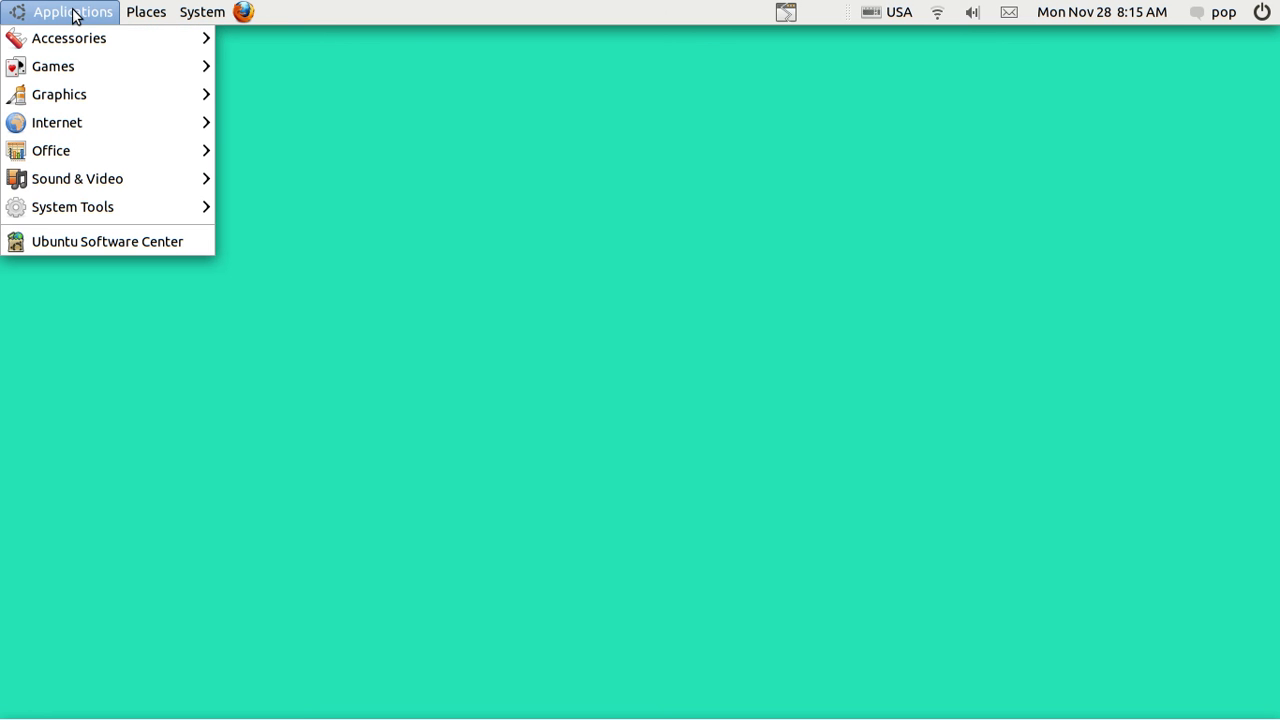
- Switch to the gedit Text Editor and bring up its Open Files dialog
mouse_move(78, 36)
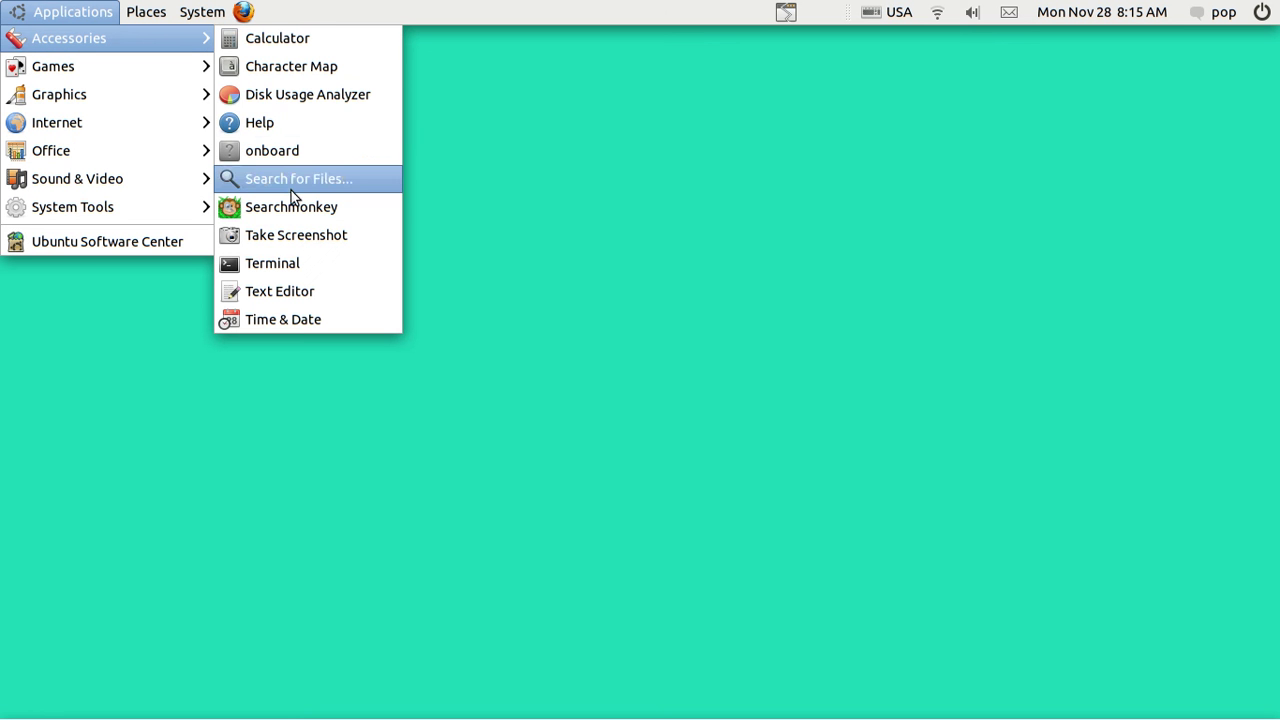
click(300, 291)
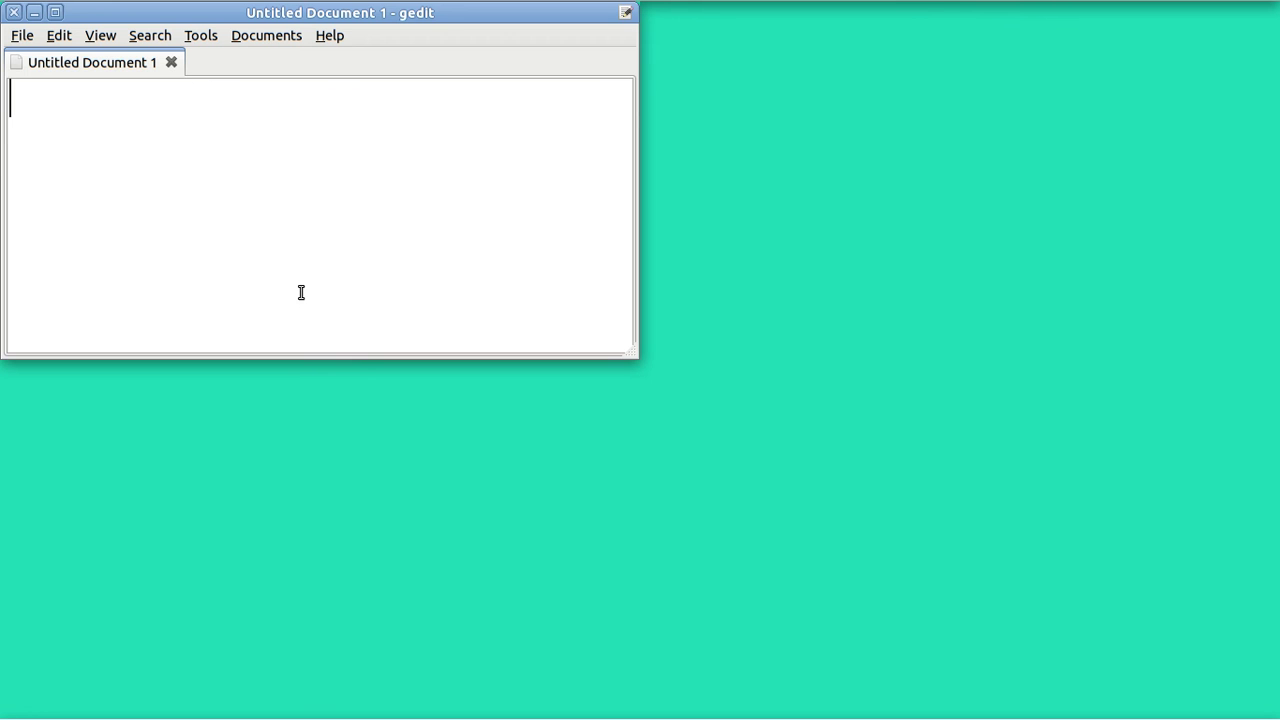
click(21, 38)
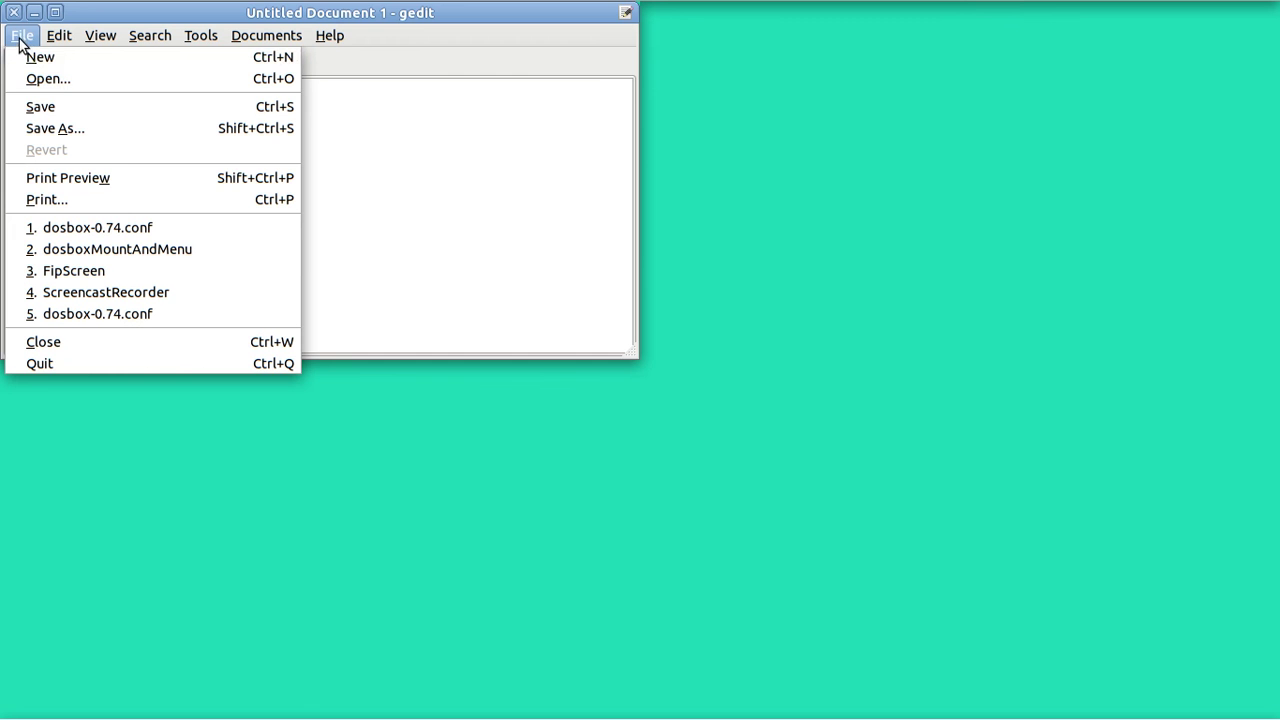
click(52, 77)
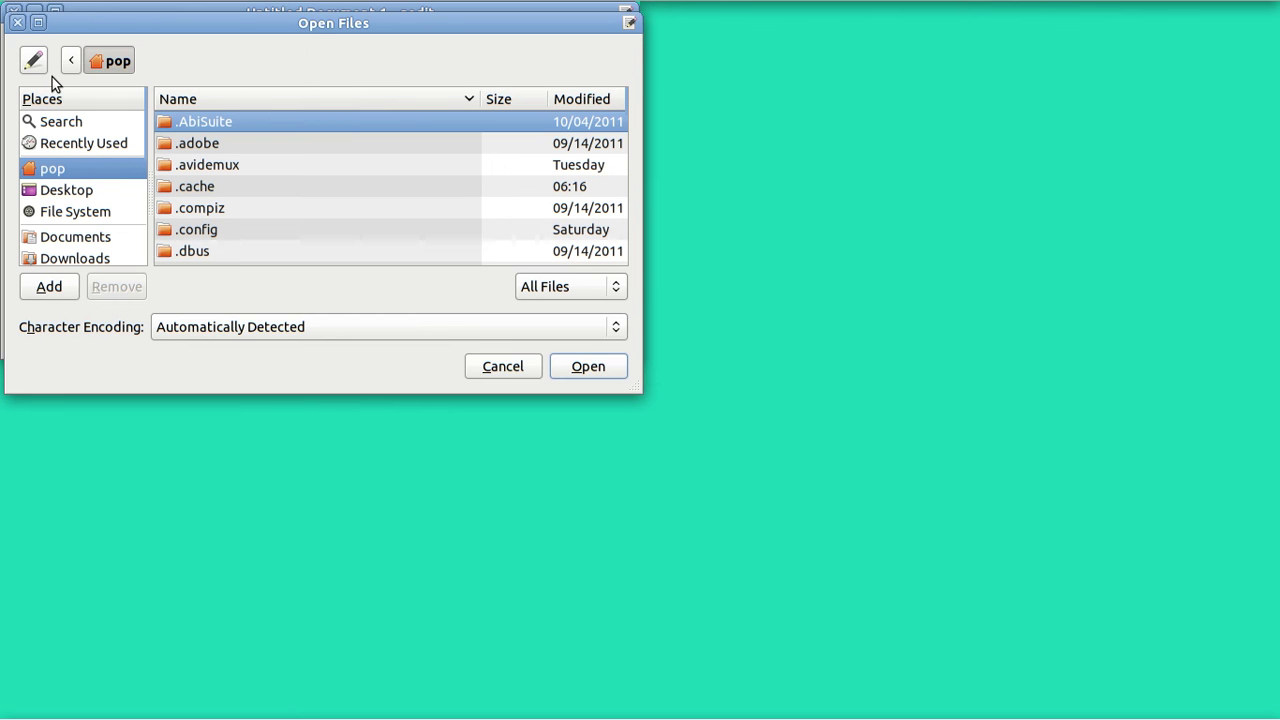
- Open the file dosboxMountAndMenu from the hidden .dosbox folder in the home directory
key(Down)
key(Down)
key(Down)
key(Down)
key(Down)
key(Down)
key(Down)
key(Down)
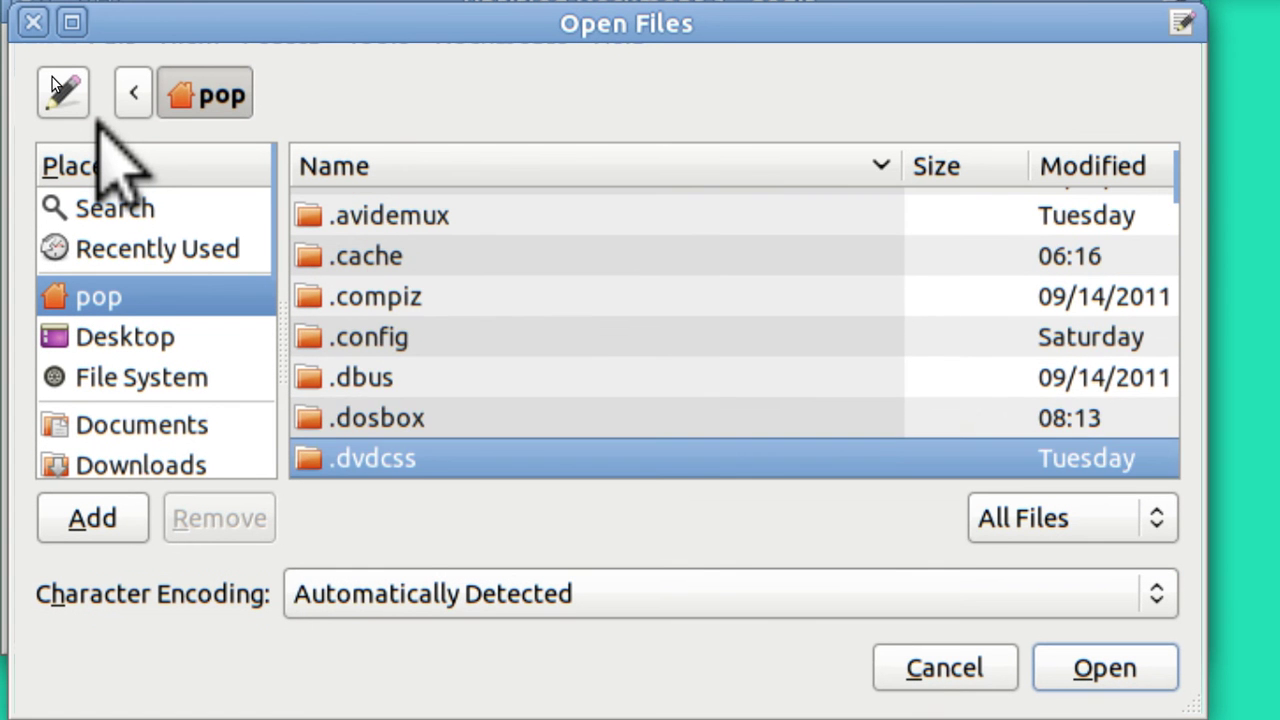
key(Up)
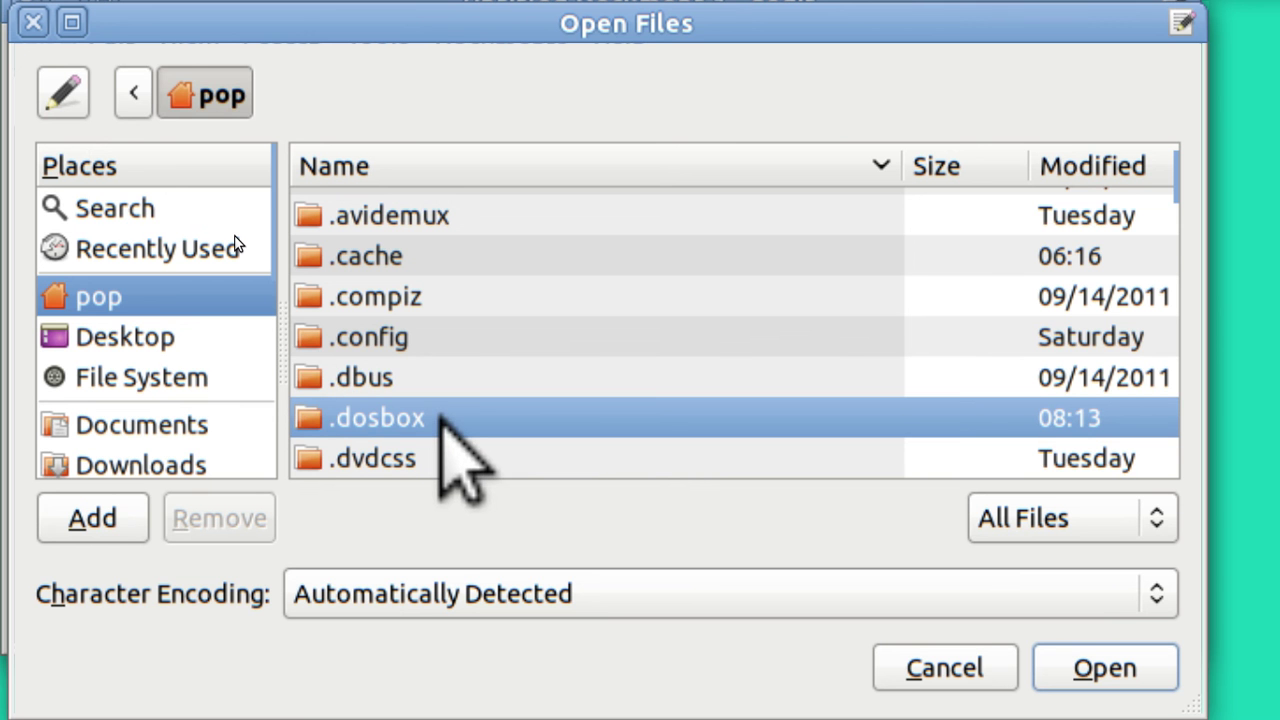
double_click(441, 415)
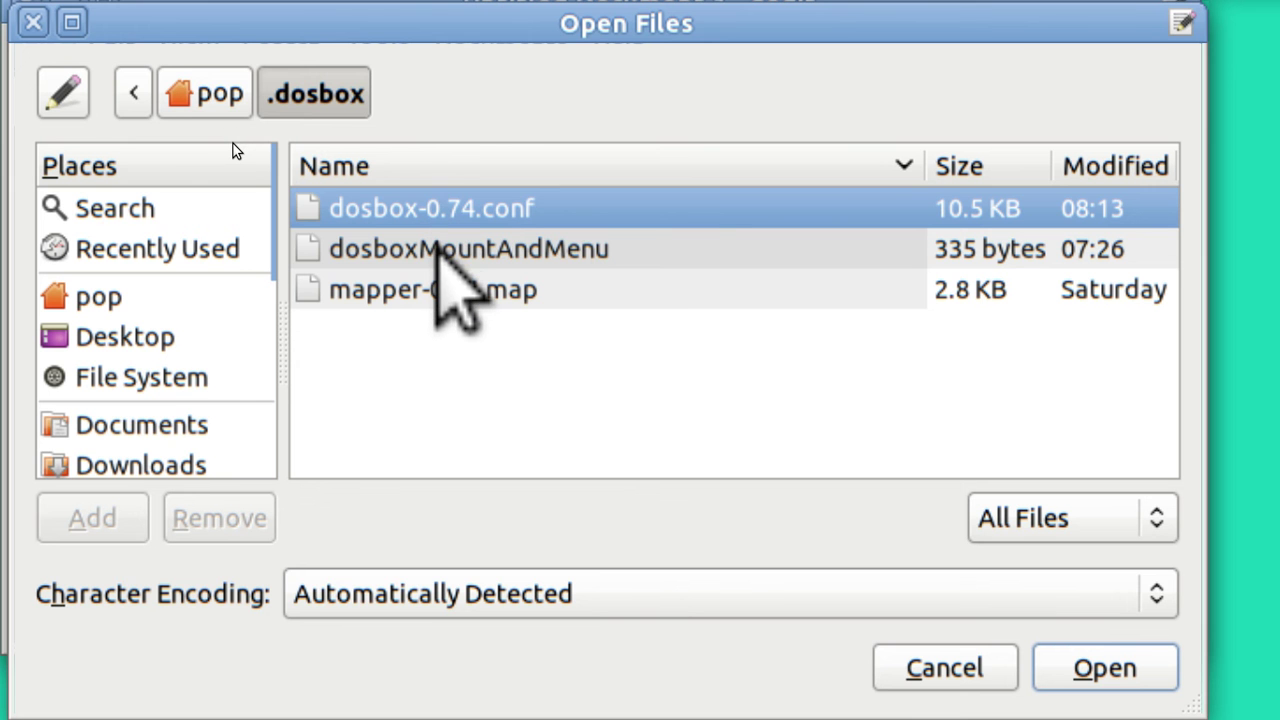
click(437, 248)
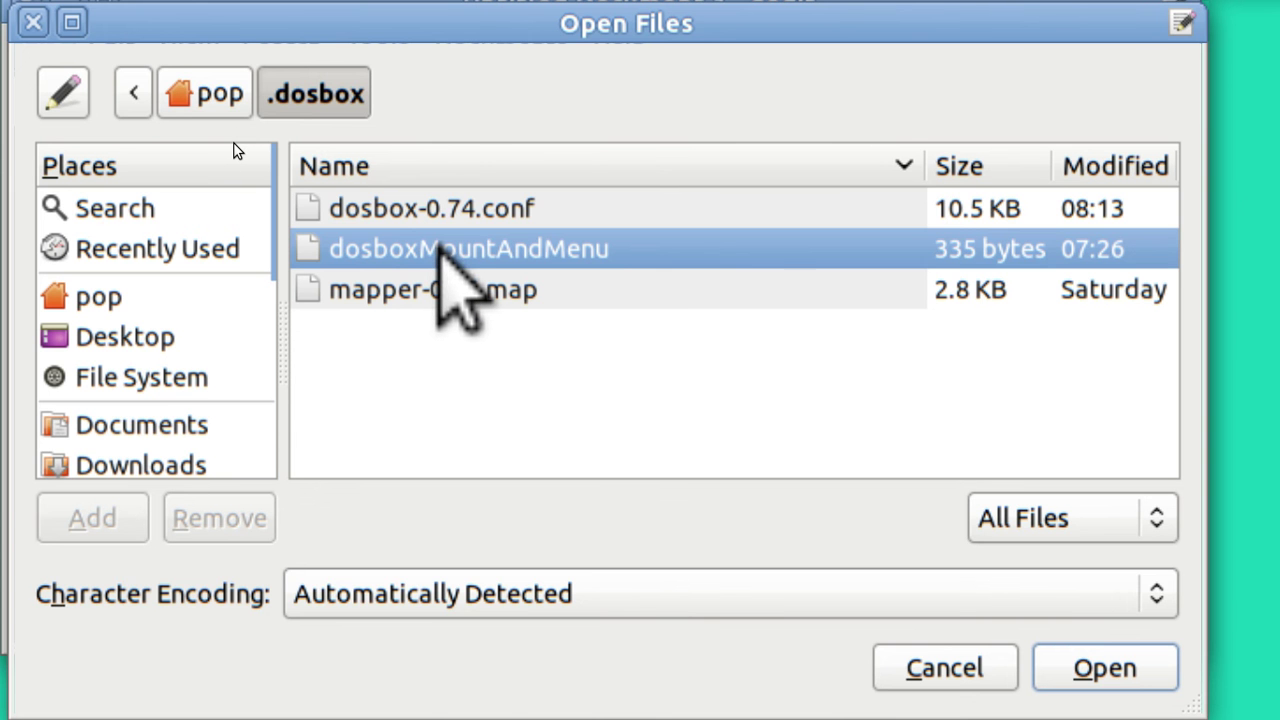
key(Return)
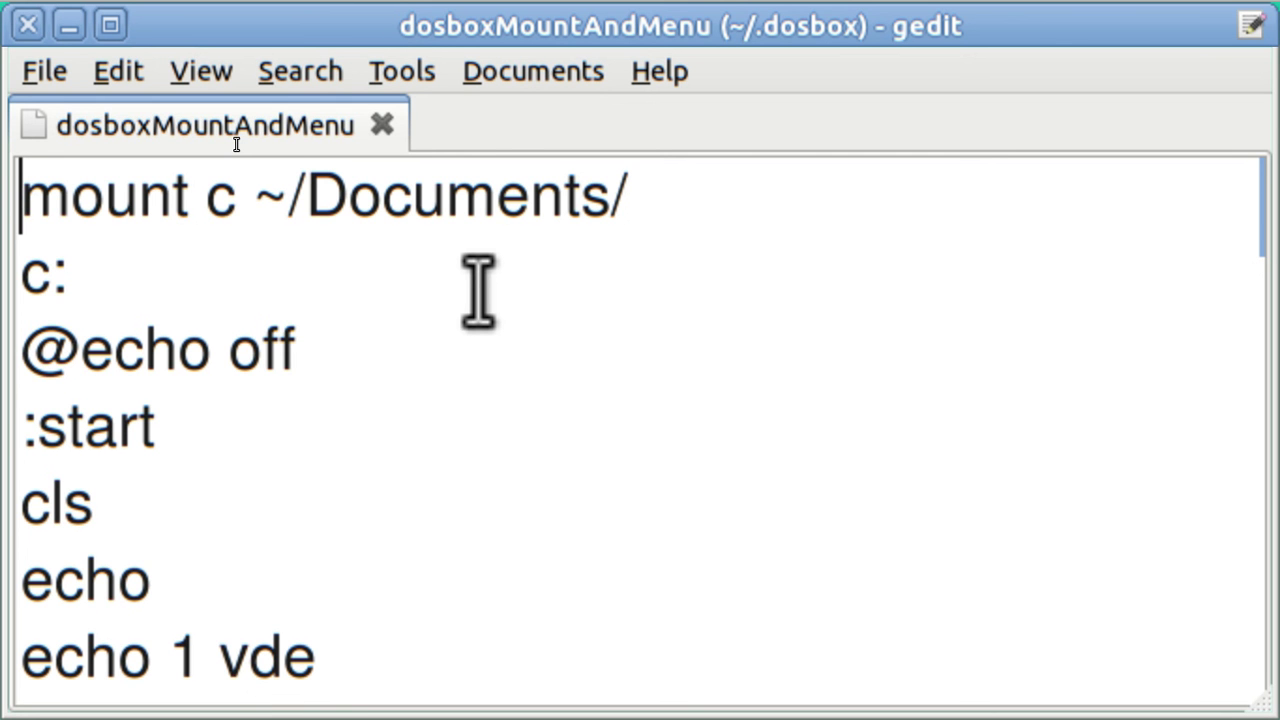
- Examine the mount commands at the start of the script and the echo lines that build its menu
key(Down)
key(Down)
key(Down)
key(Down)
key(Down)
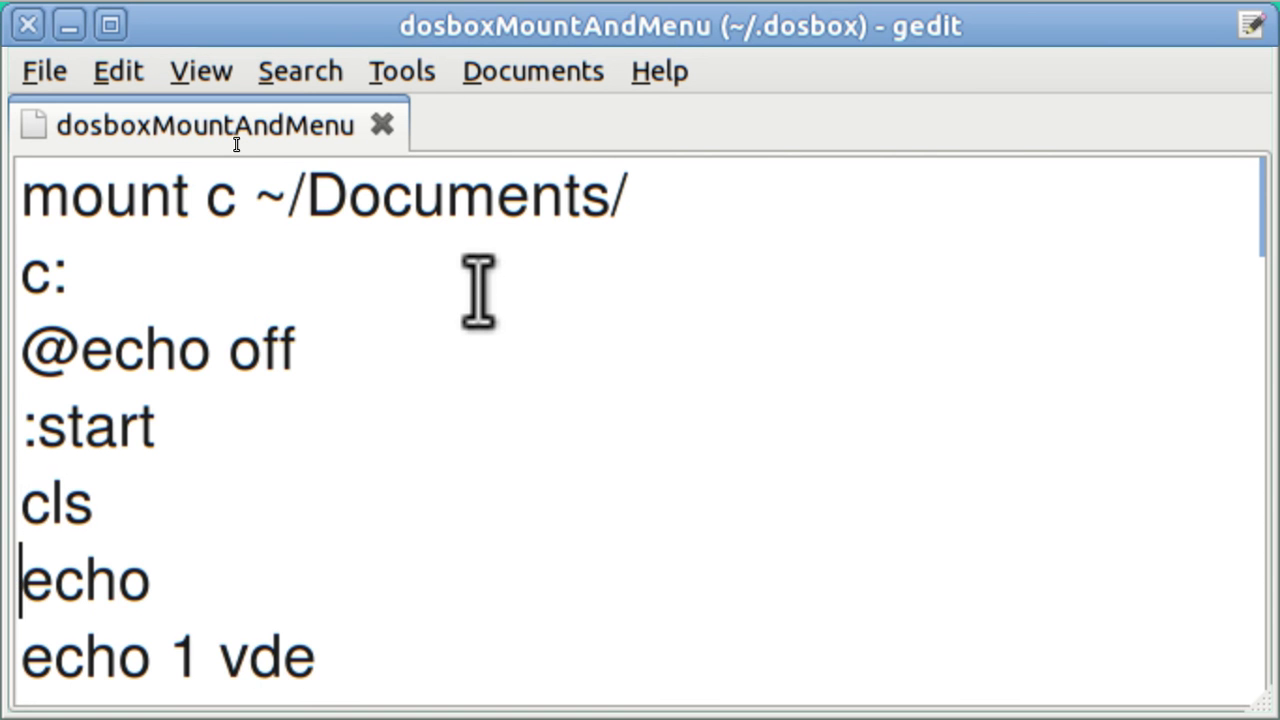
key(Down)
key(Down)
key(Down)
key(Down)
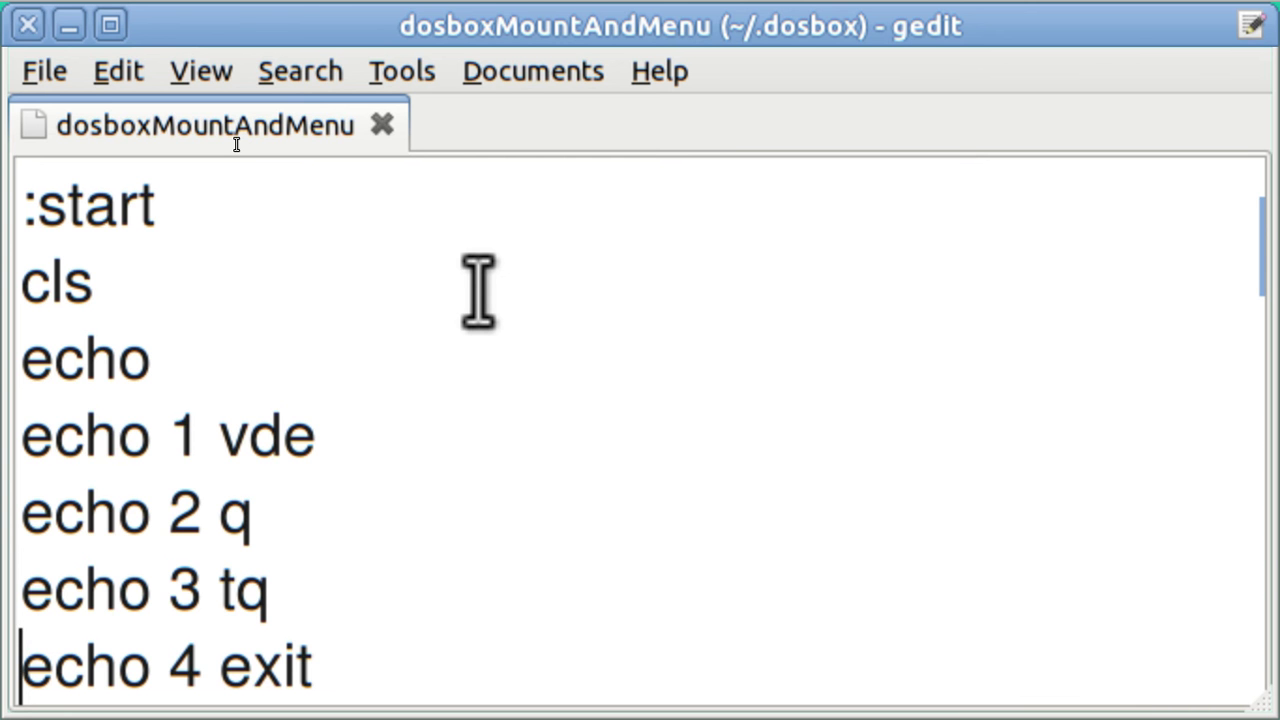
- Examine the choice command, the errorlevel branches and the :v section that runs VDE
key(Down)
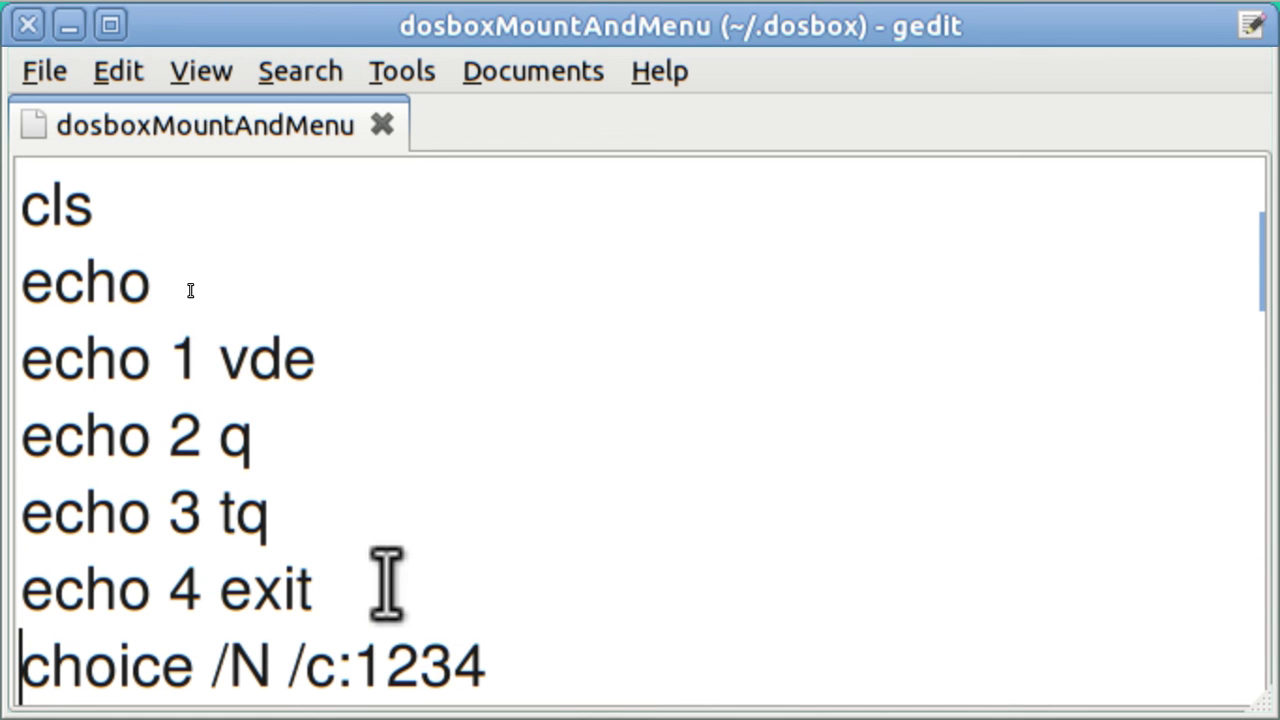
key(Down)
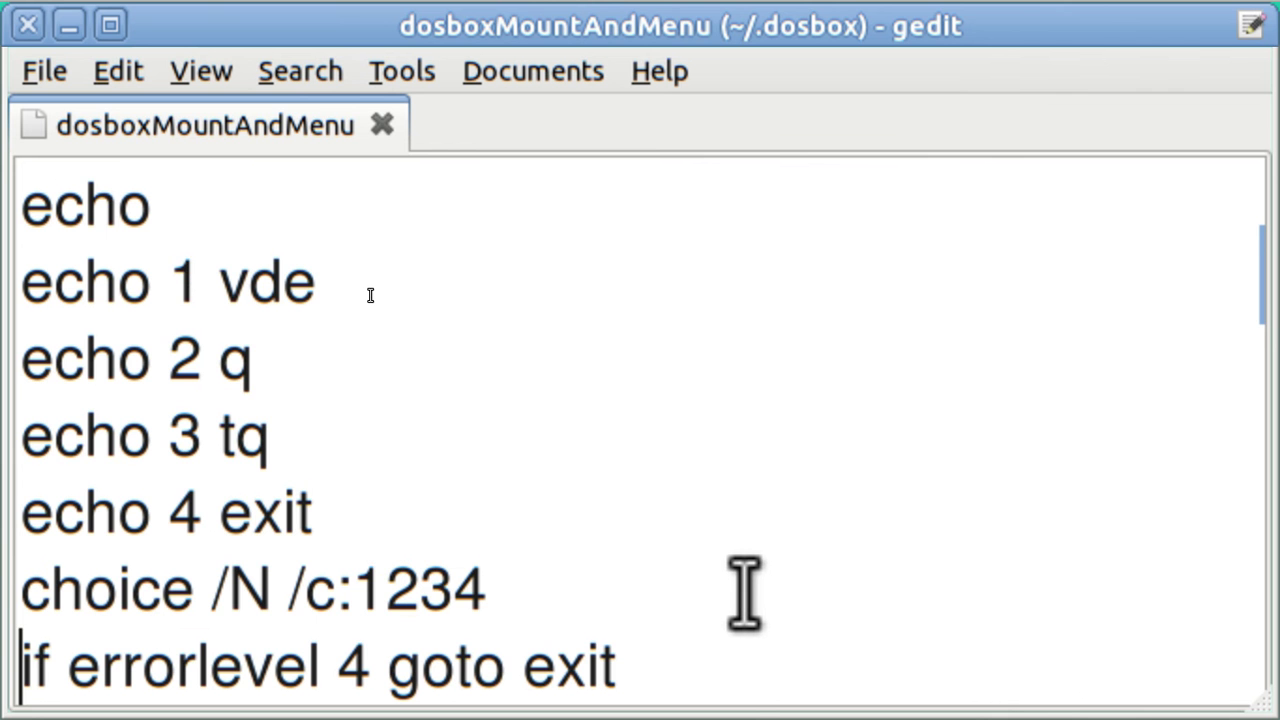
key(Down)
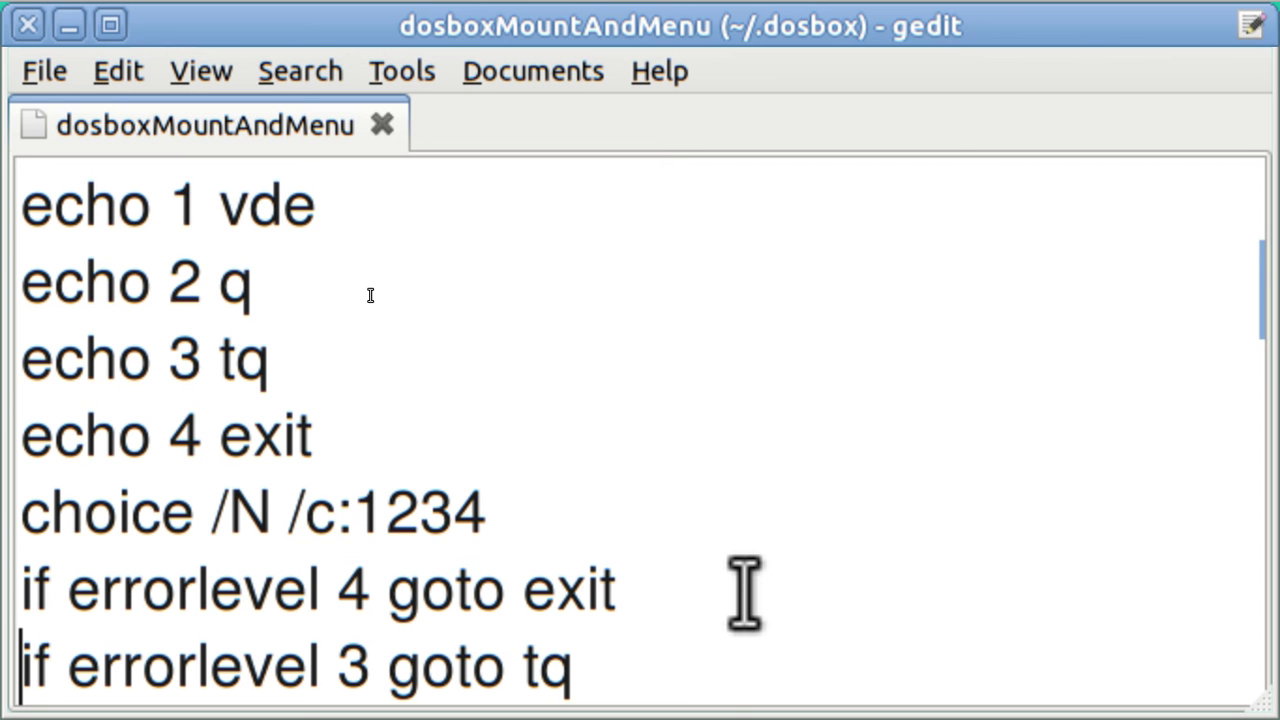
key(Down)
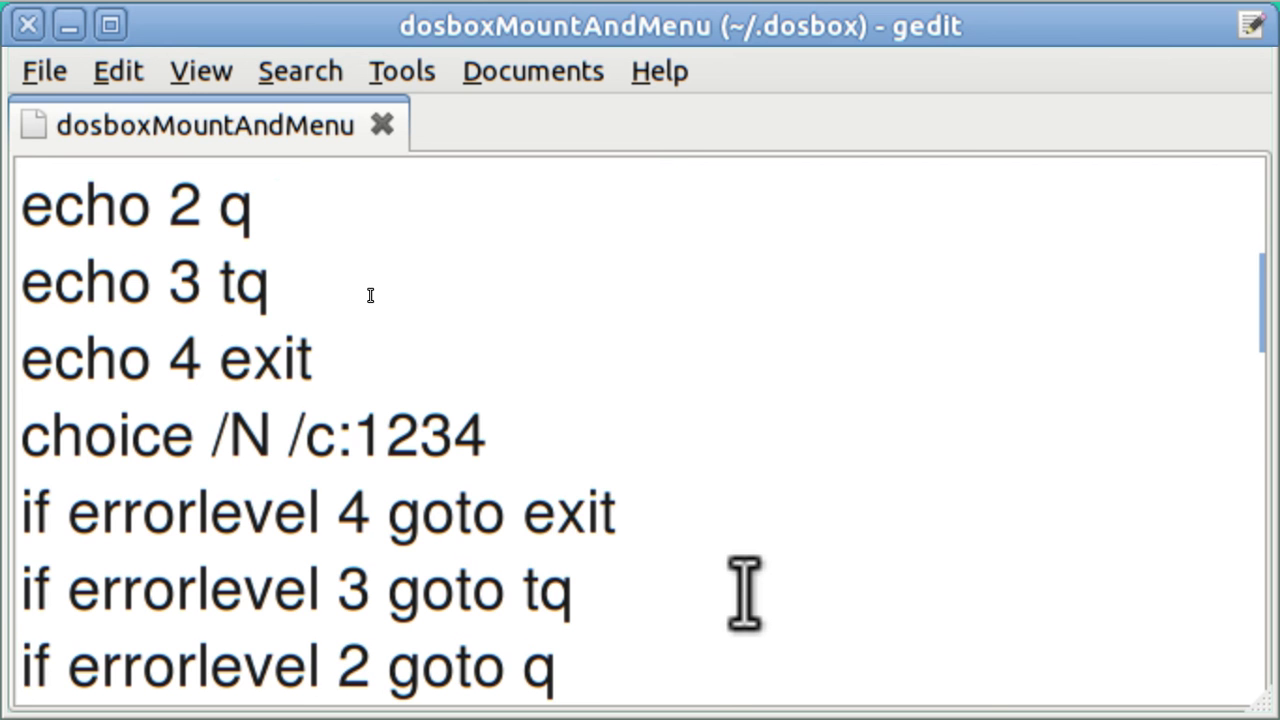
key(Down)
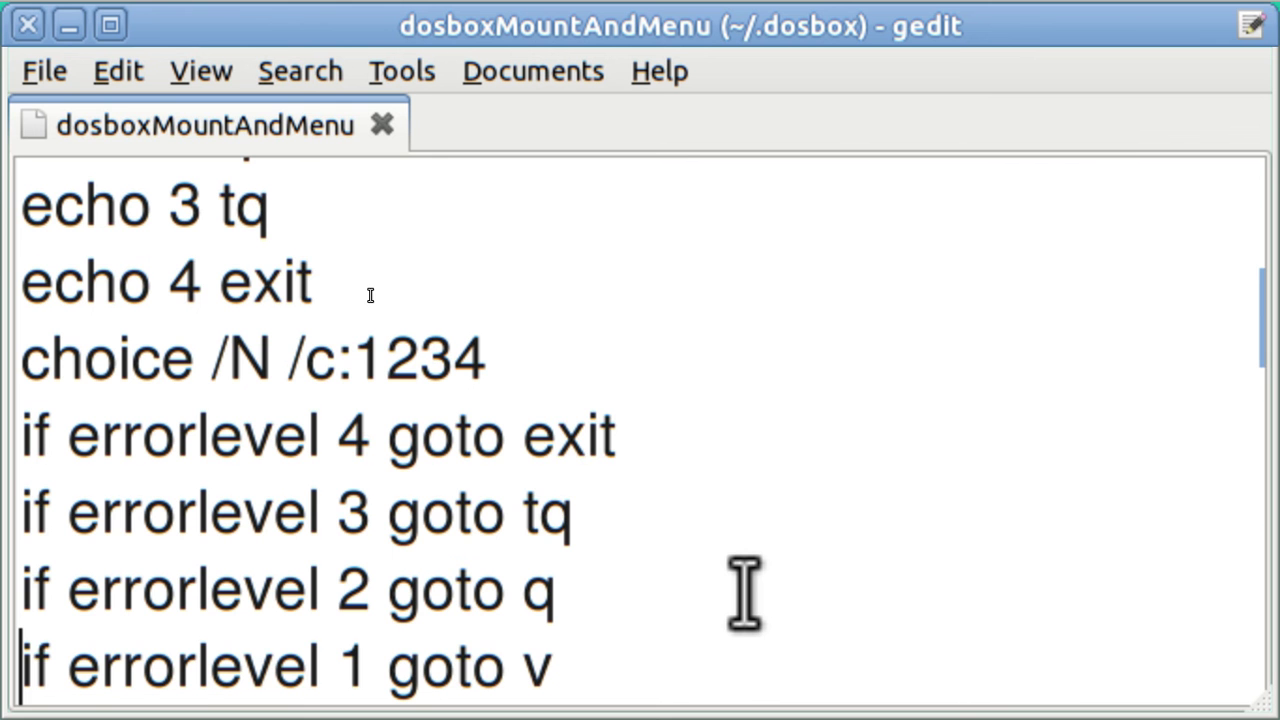
key(Down)
key(Down)
key(Down)
key(Down)
key(Down)
key(Down)
key(Down)
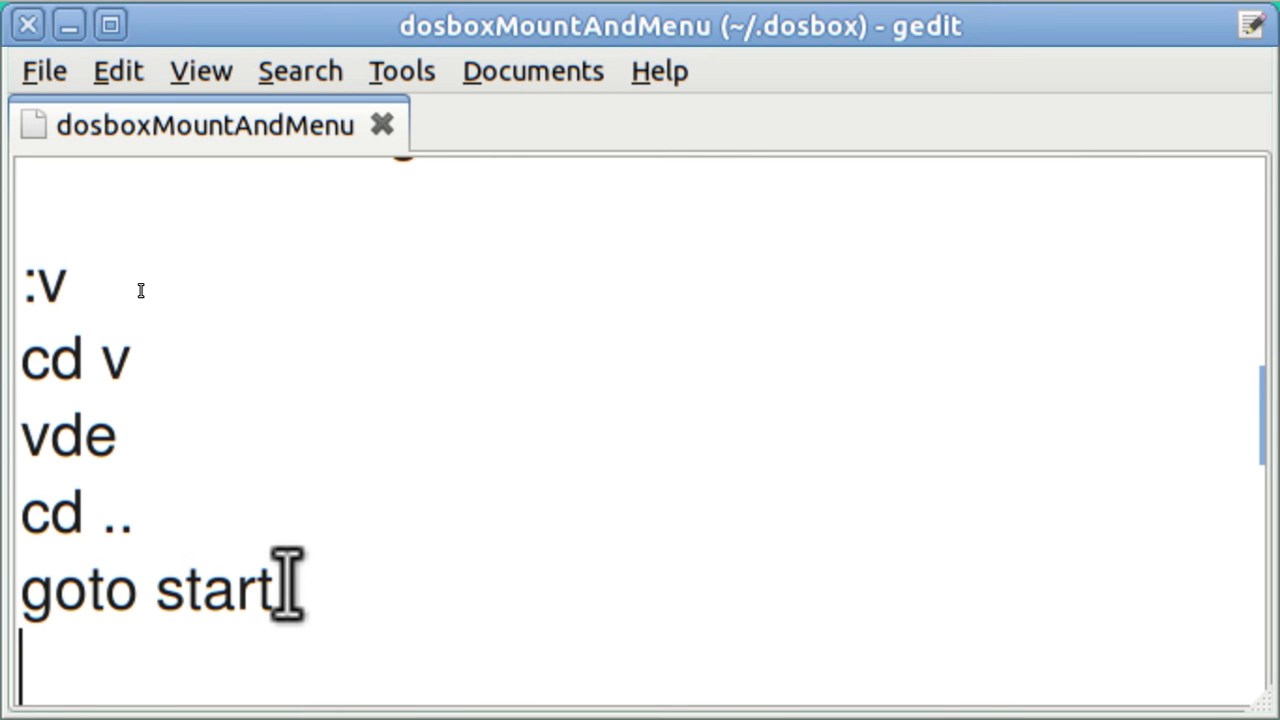
- Examine the :q section of the script that changes to quicken2, runs q and goes back to start
key(Return)
text(:q)
key(Return)
text(cd quicken2)
key(Return)
text(q)
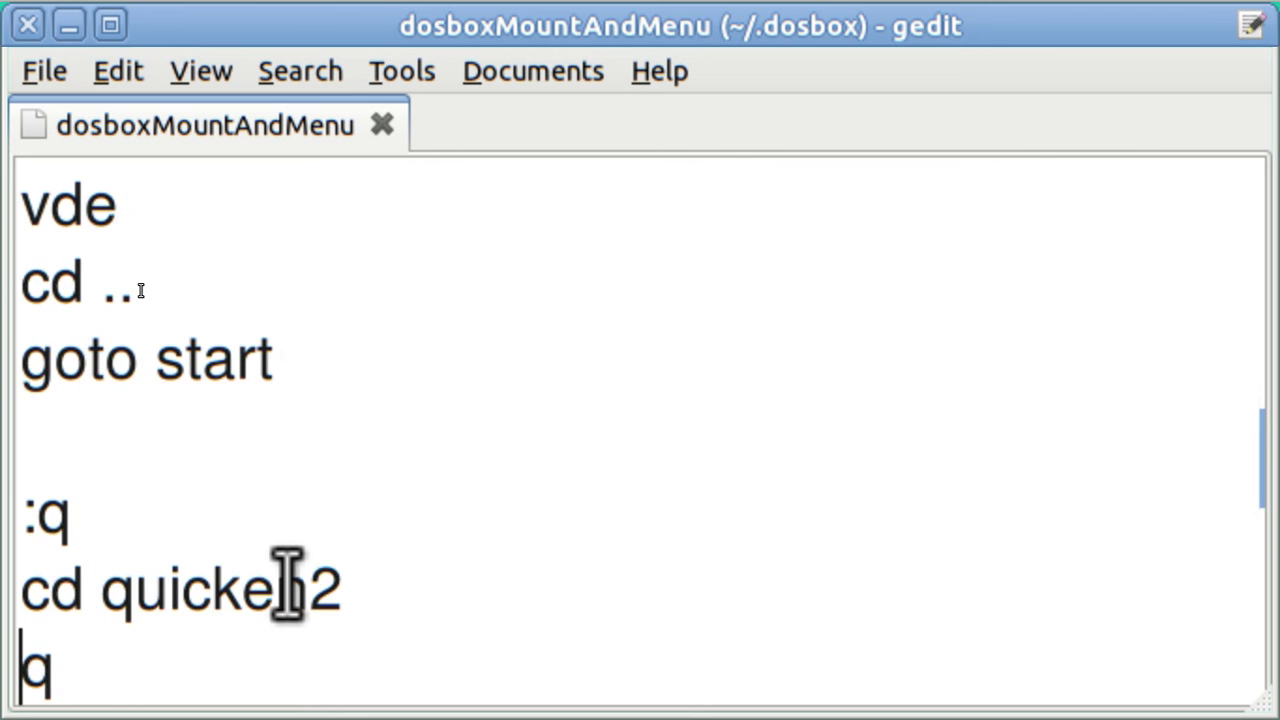
key(Return)
text(cd ..)
key(Return)
text(goto start)
key(Return)
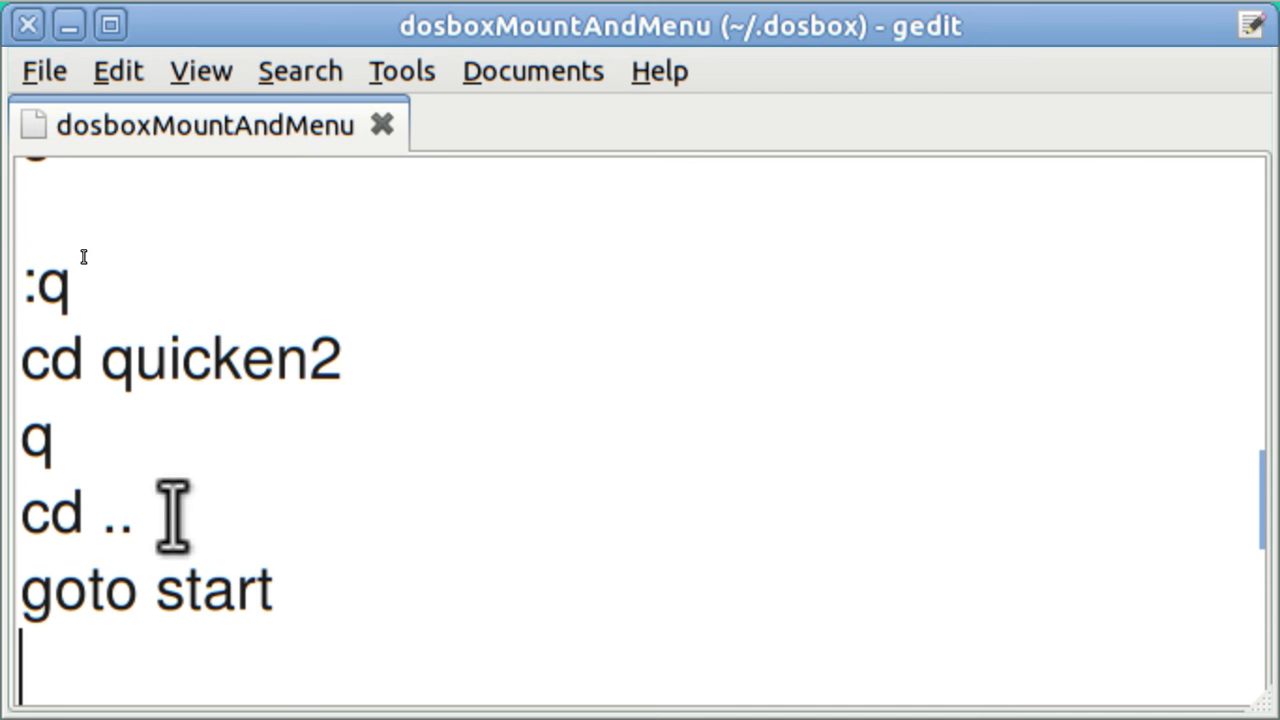
- Examine the :tq and :Exit sections through to the :end label that closes the script
key(Down)
key(Down)
key(Down)
key(Down)
key(Down)
key(Down)
key(Down)
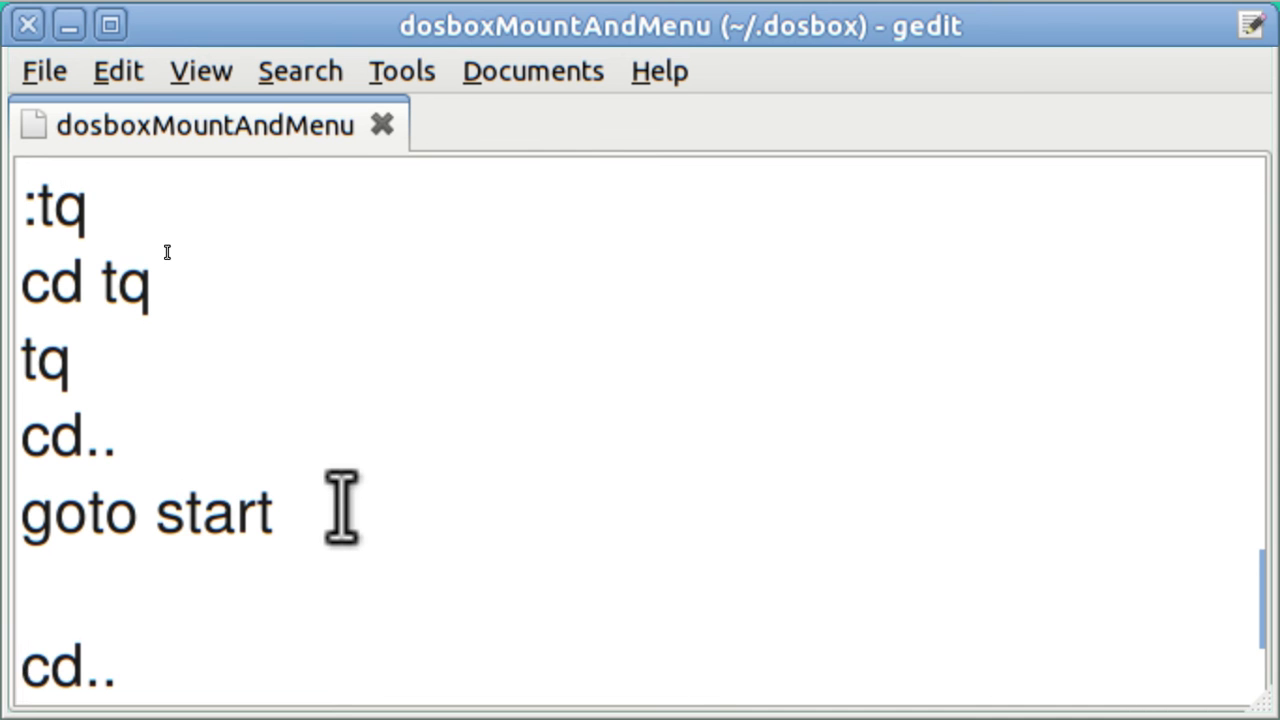
key(Down)
key(Down)
key(Down)
key(Down)
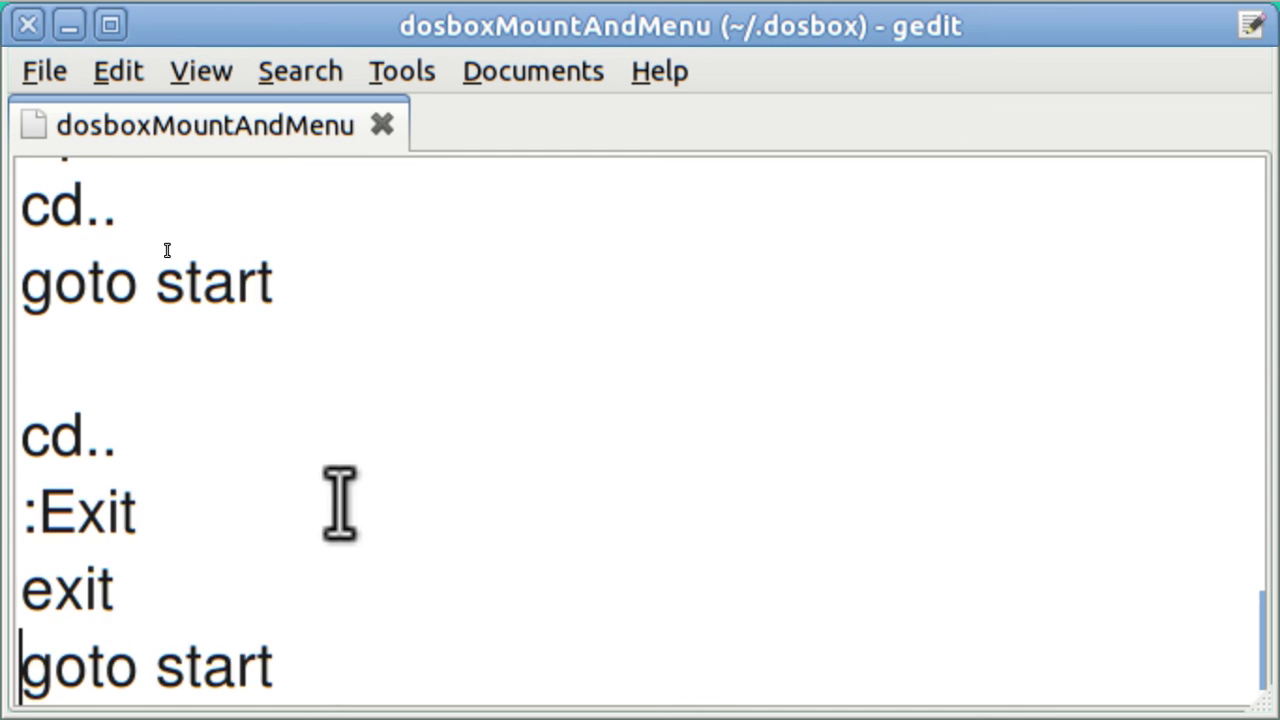
key(End)
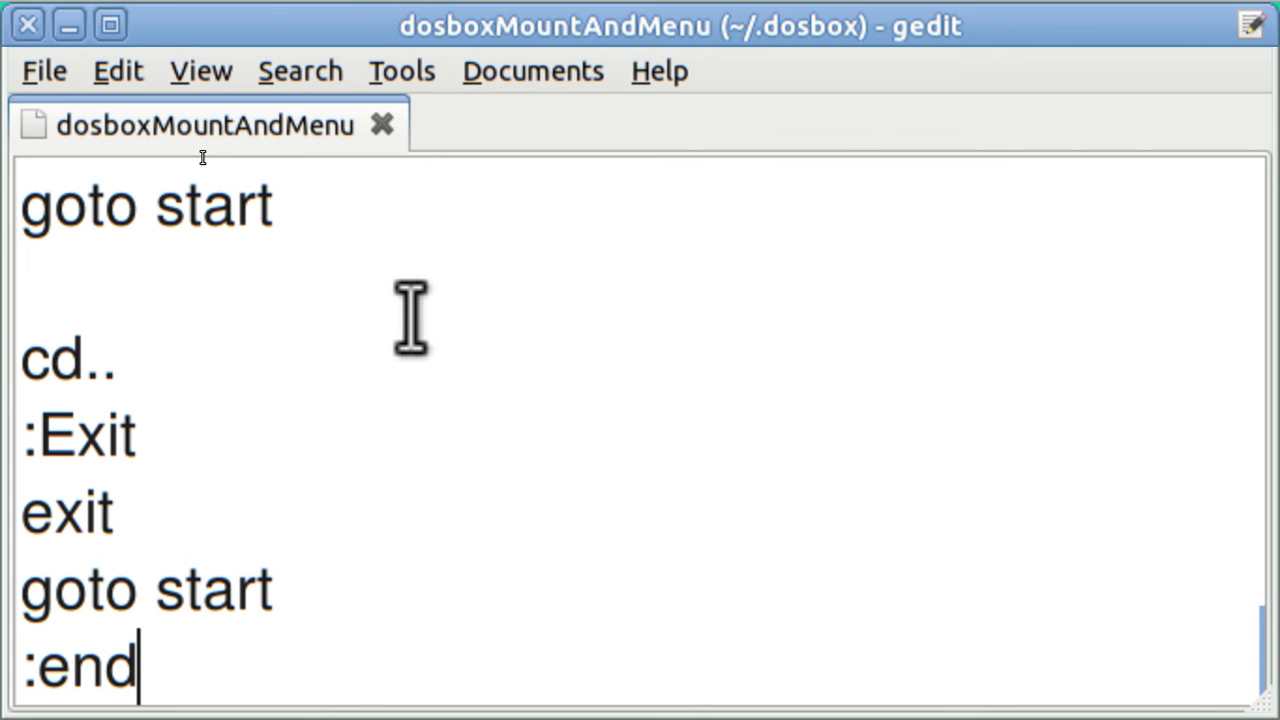
- Select the entire dosboxMountAndMenu script for copying and open dosbox-0.74.conf from the .dosbox folder
key(ctrl+a)
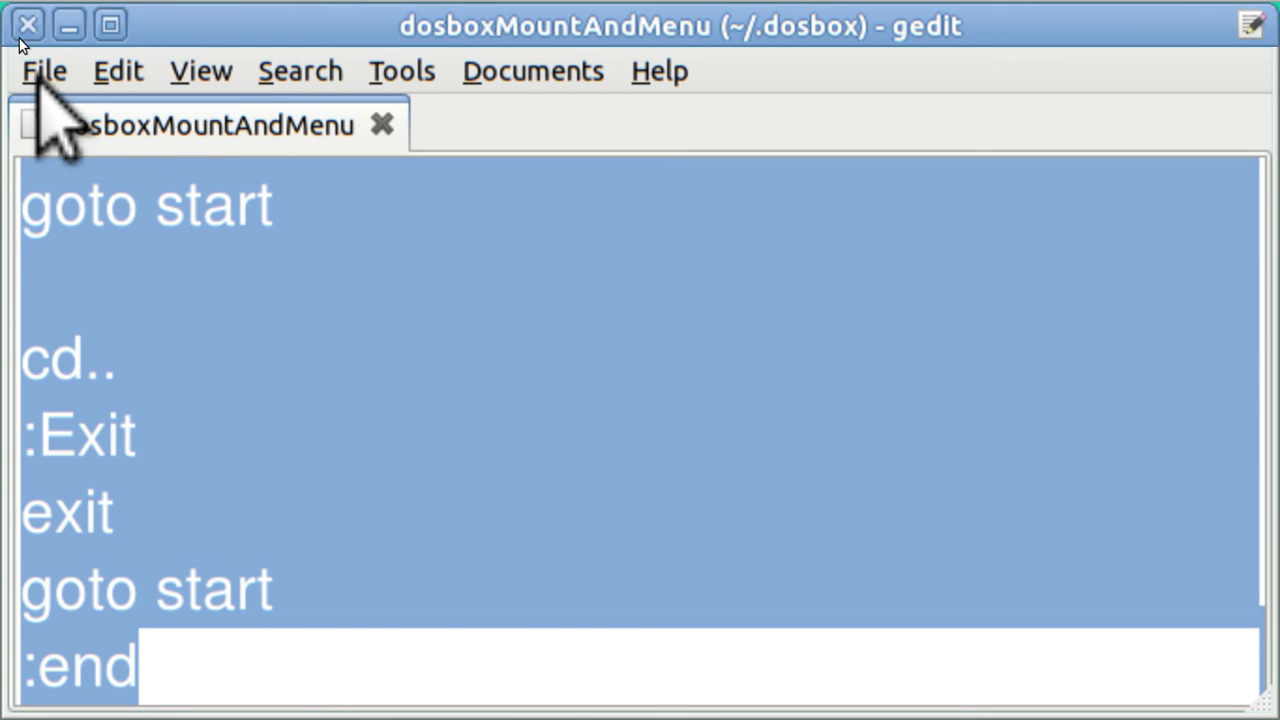
click(50, 73)
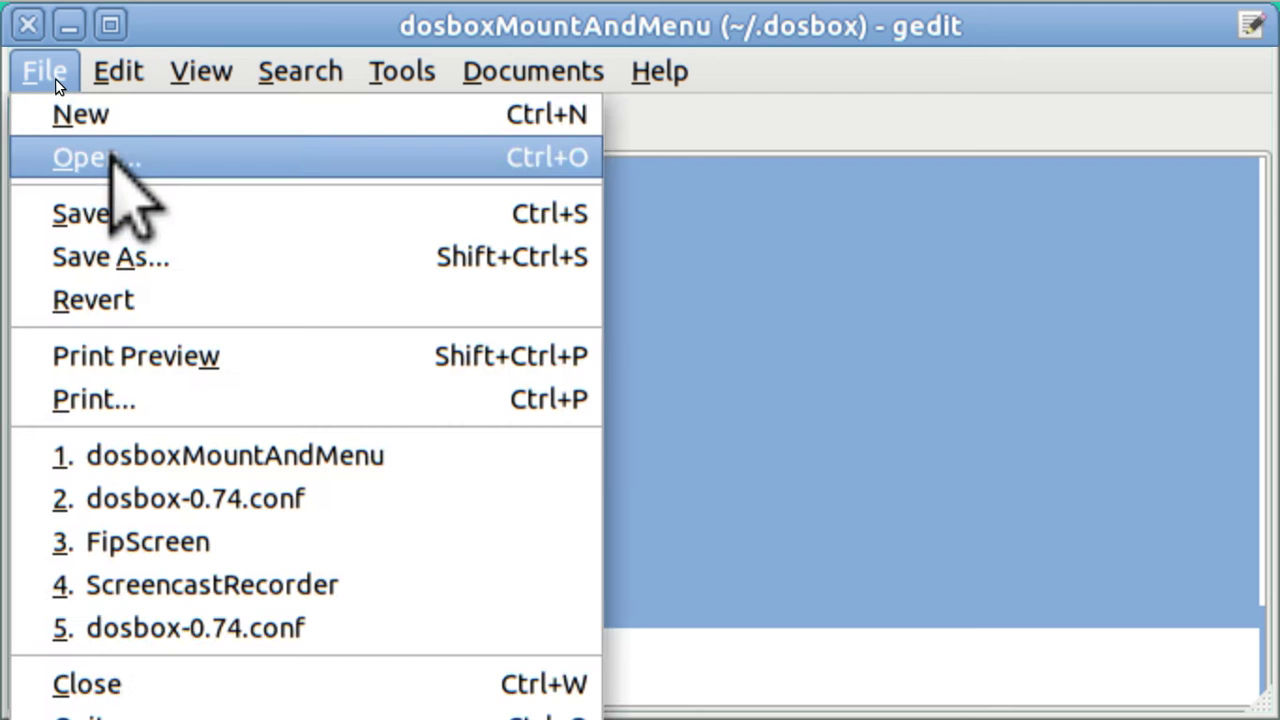
click(110, 157)
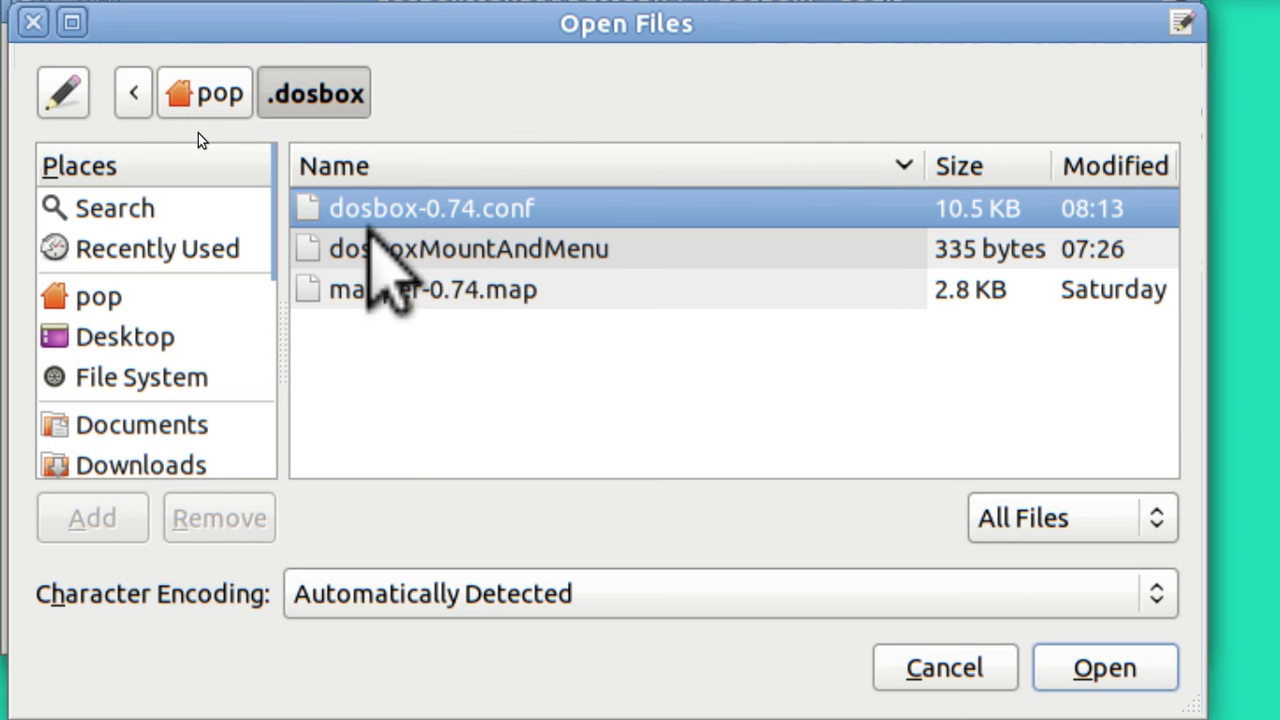
double_click(424, 216)
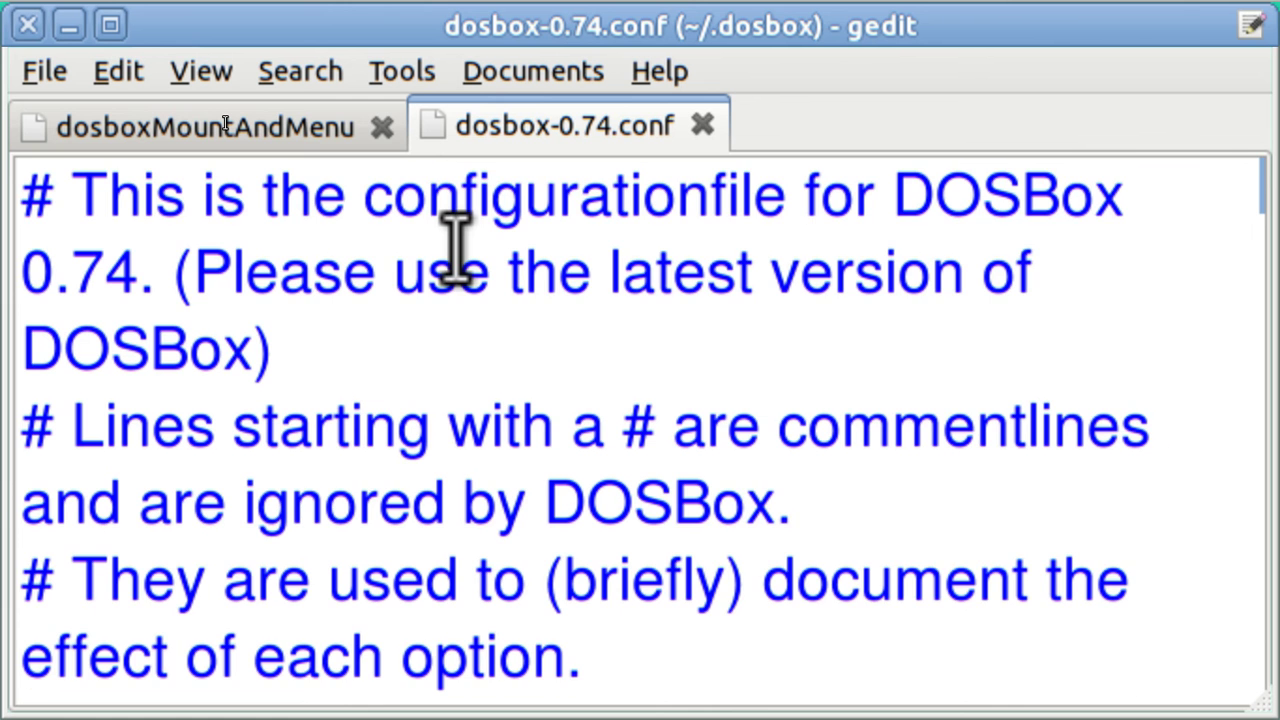
- Delete the mount c ~/Documents/ and c: lines from the end of the autoexec section in dosbox-0.74.conf
key(ctrl+End)
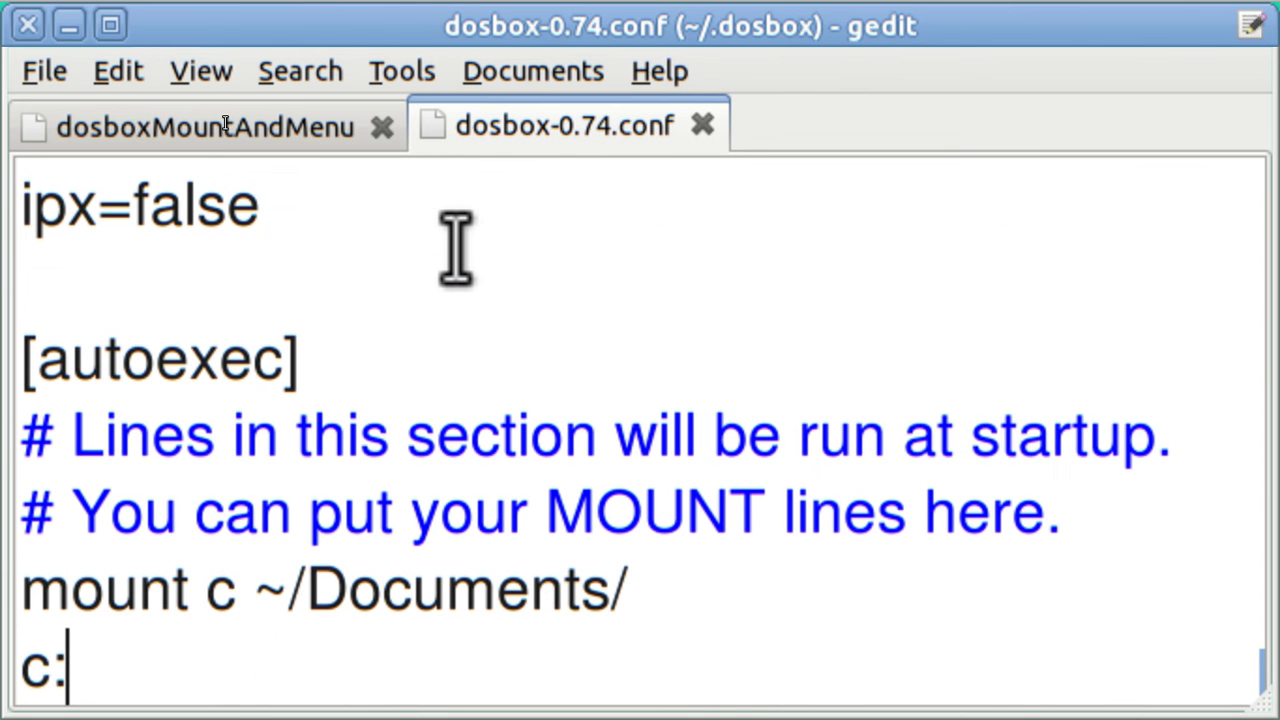
key(BackSpace)
key(BackSpace)
key(BackSpace)
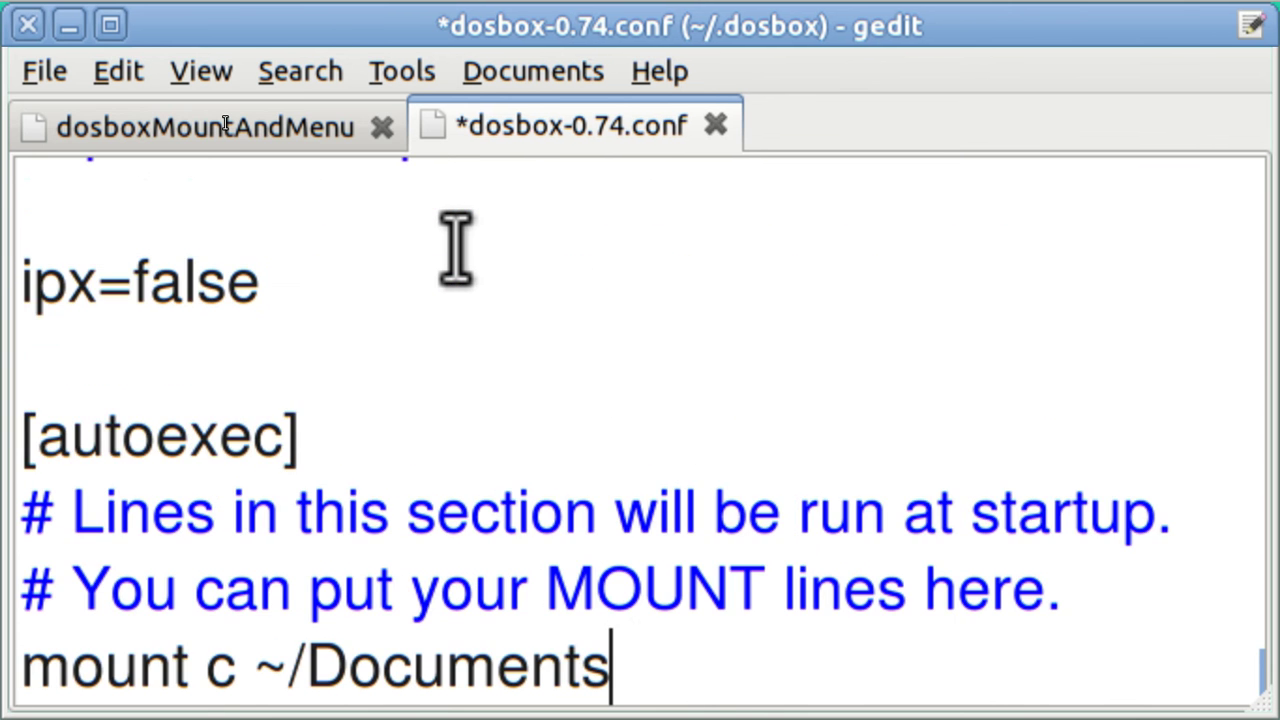
key(BackSpace)
key(BackSpace)
key(BackSpace)
key(BackSpace)
key(BackSpace)
key(BackSpace)
key(BackSpace)
key(BackSpace)
key(BackSpace)
key(BackSpace)
key(BackSpace)
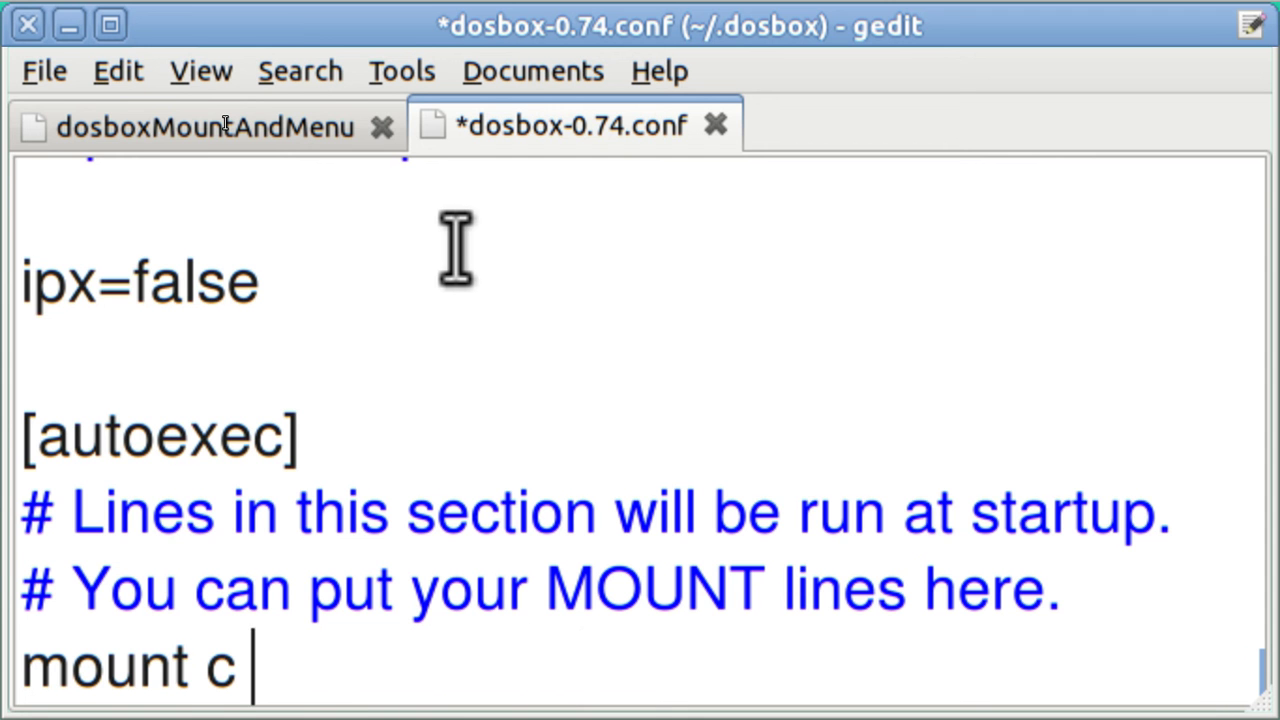
key(BackSpace)
key(BackSpace)
key(BackSpace)
key(BackSpace)
key(BackSpace)
key(BackSpace)
key(BackSpace)
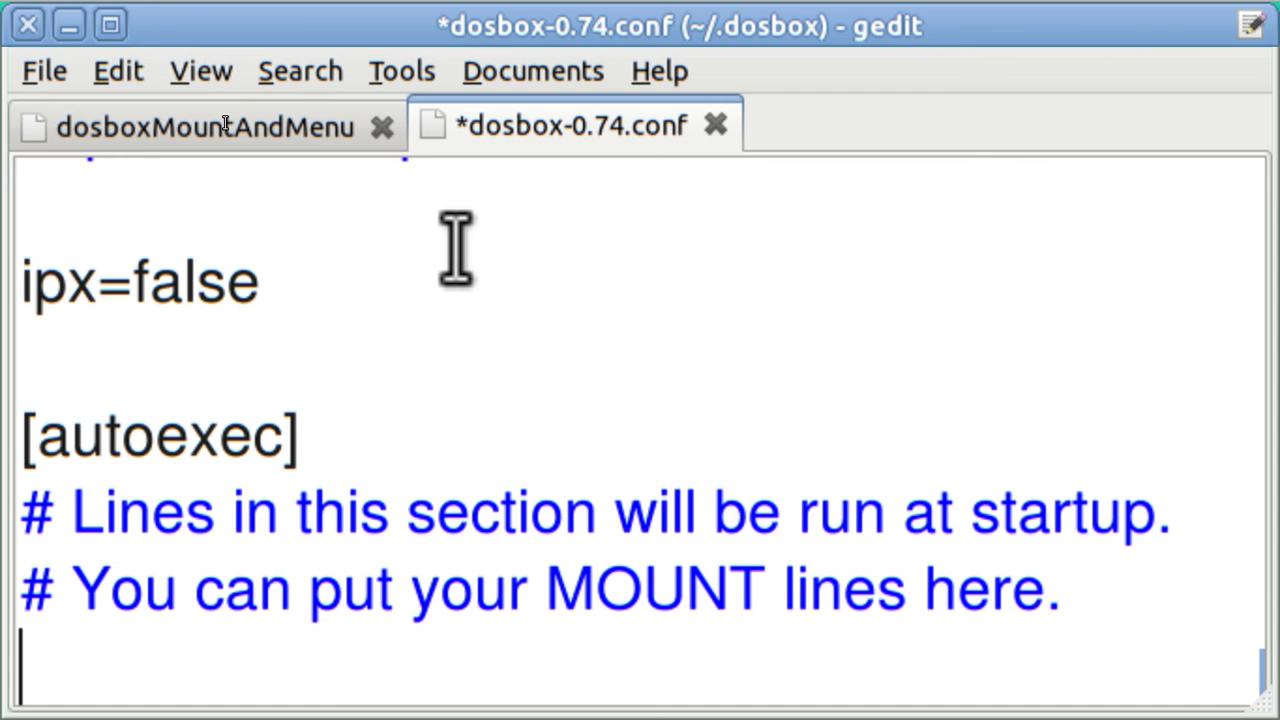
- Paste the copied mount and menu script at the end of the autoexec section, save dosbox-0.74.conf and close the editor
key(ctrl+v)
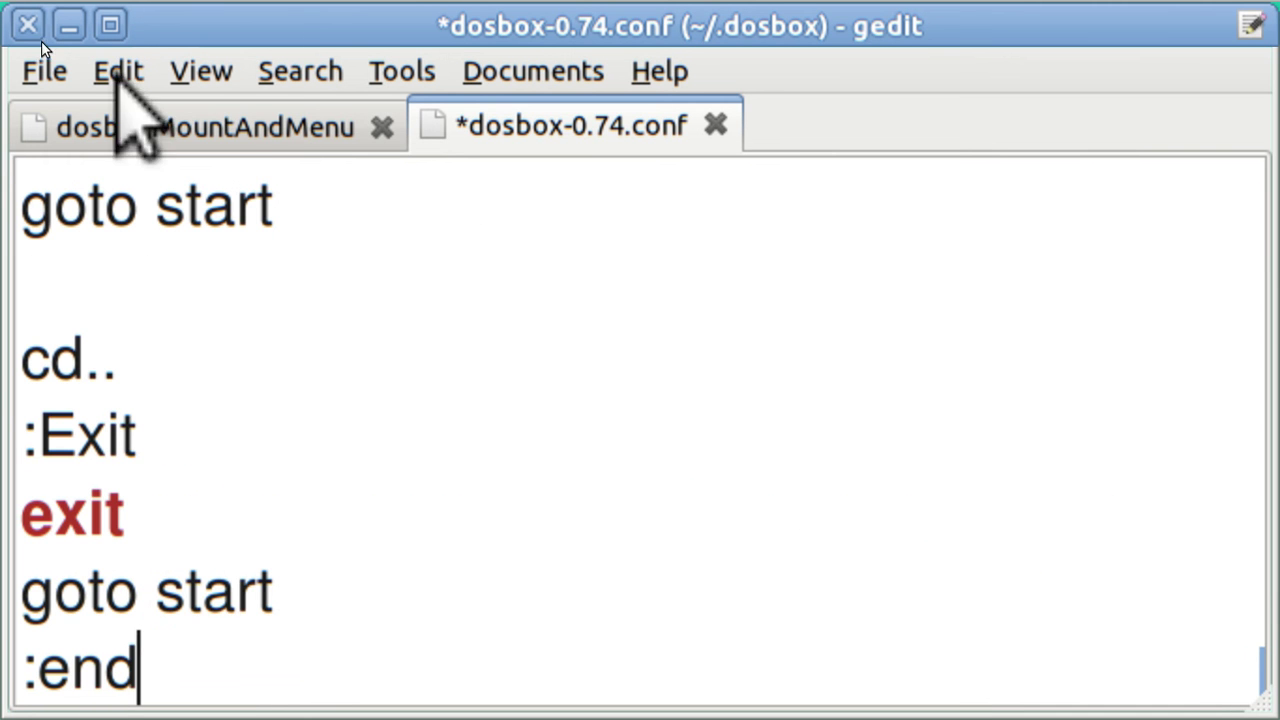
click(40, 76)
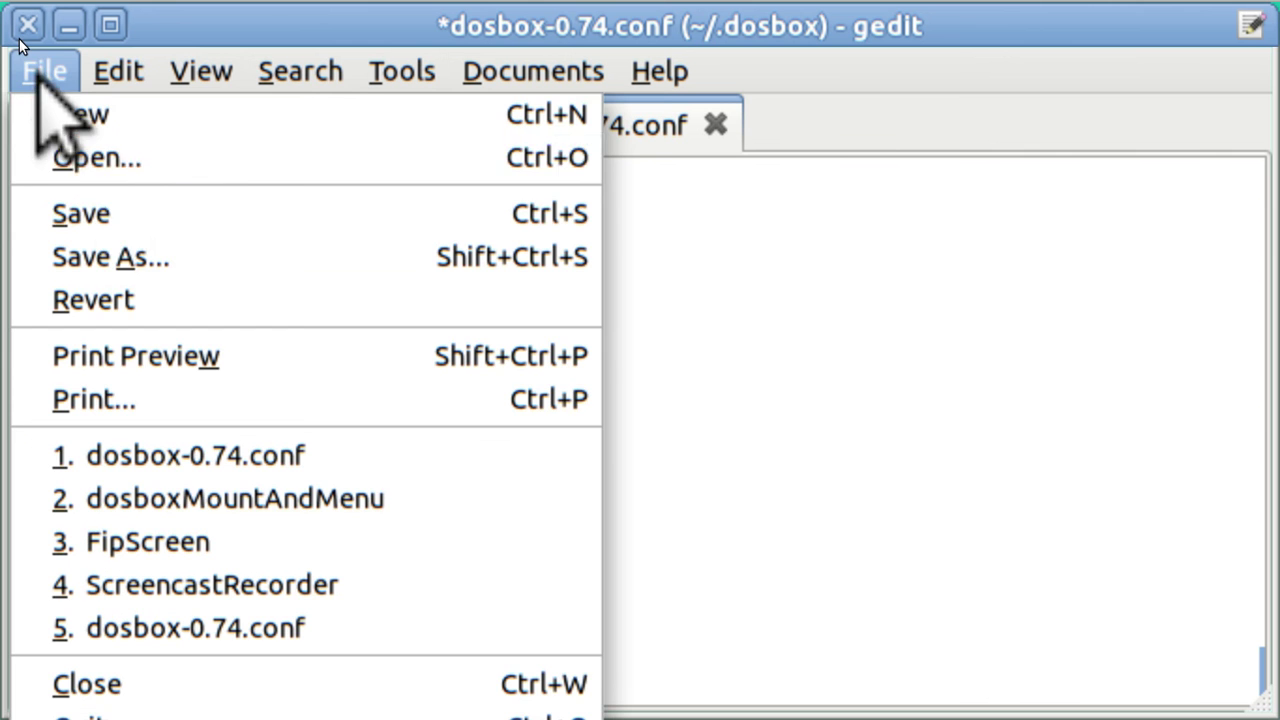
click(118, 213)
click(18, 22)
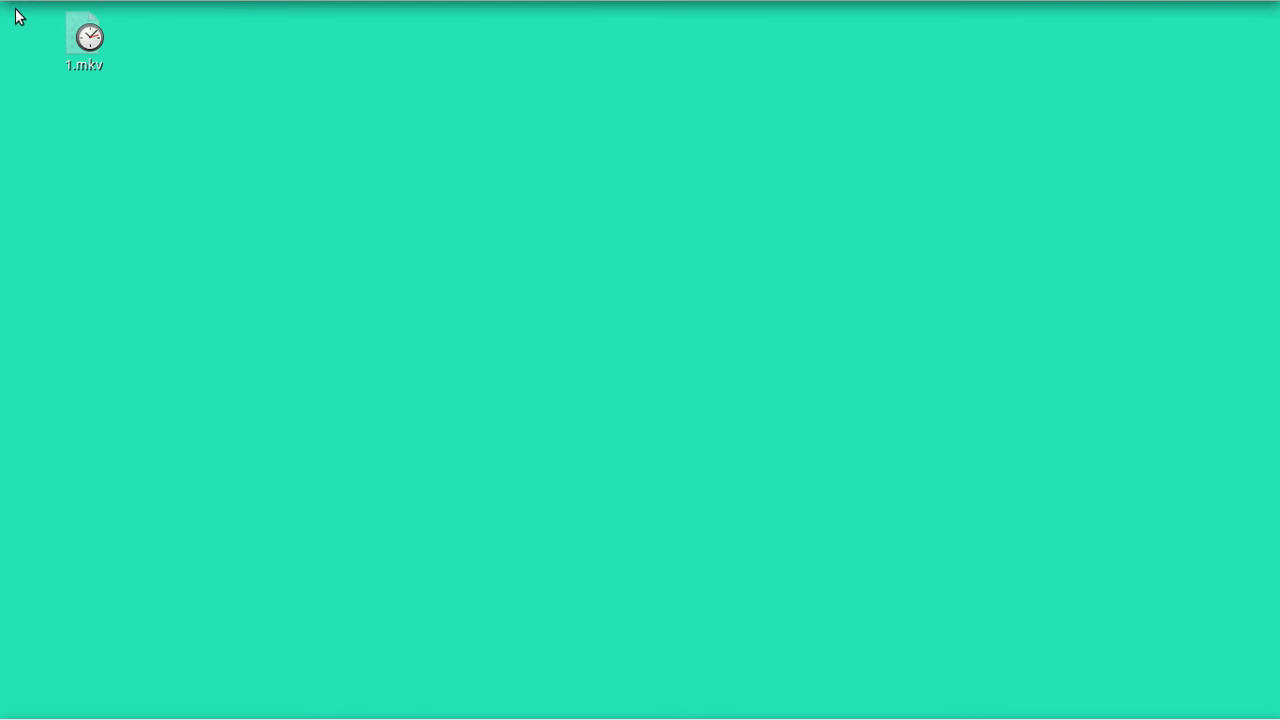
- Launch DOSBox, run option 1 (vde) from the startup program list, and quit VDE back to that list
click(50, 16)
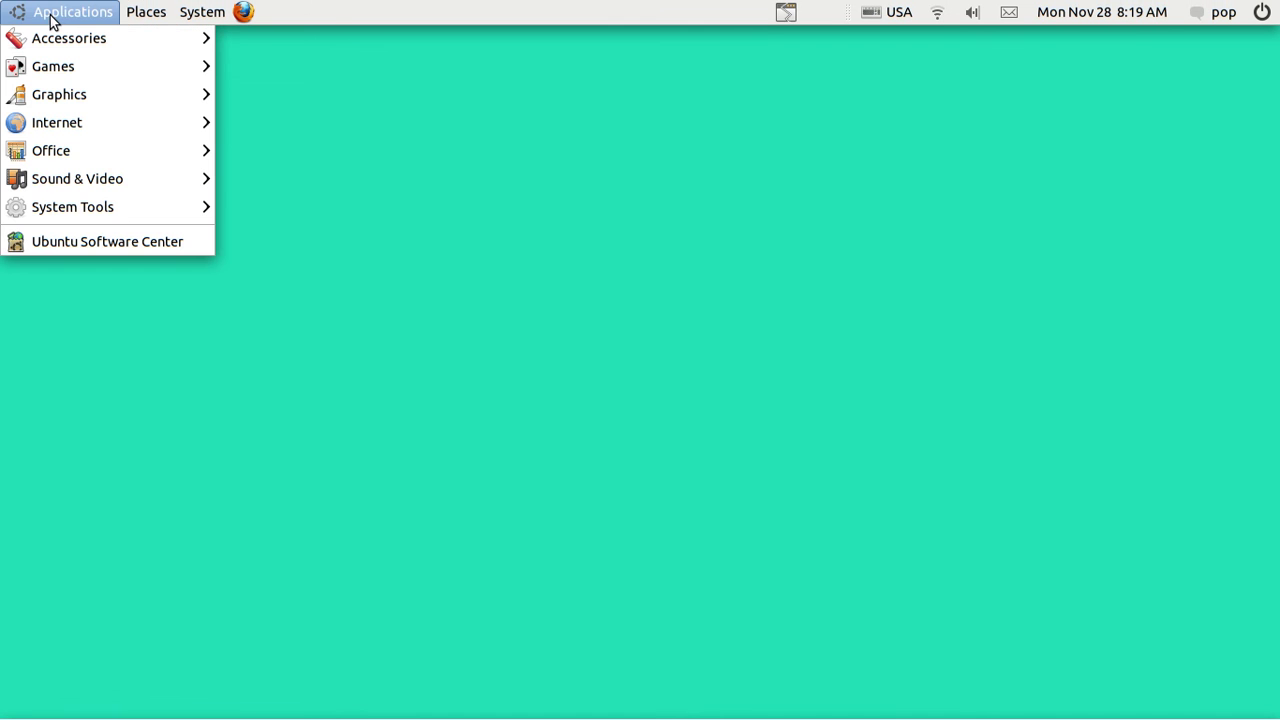
mouse_move(60, 70)
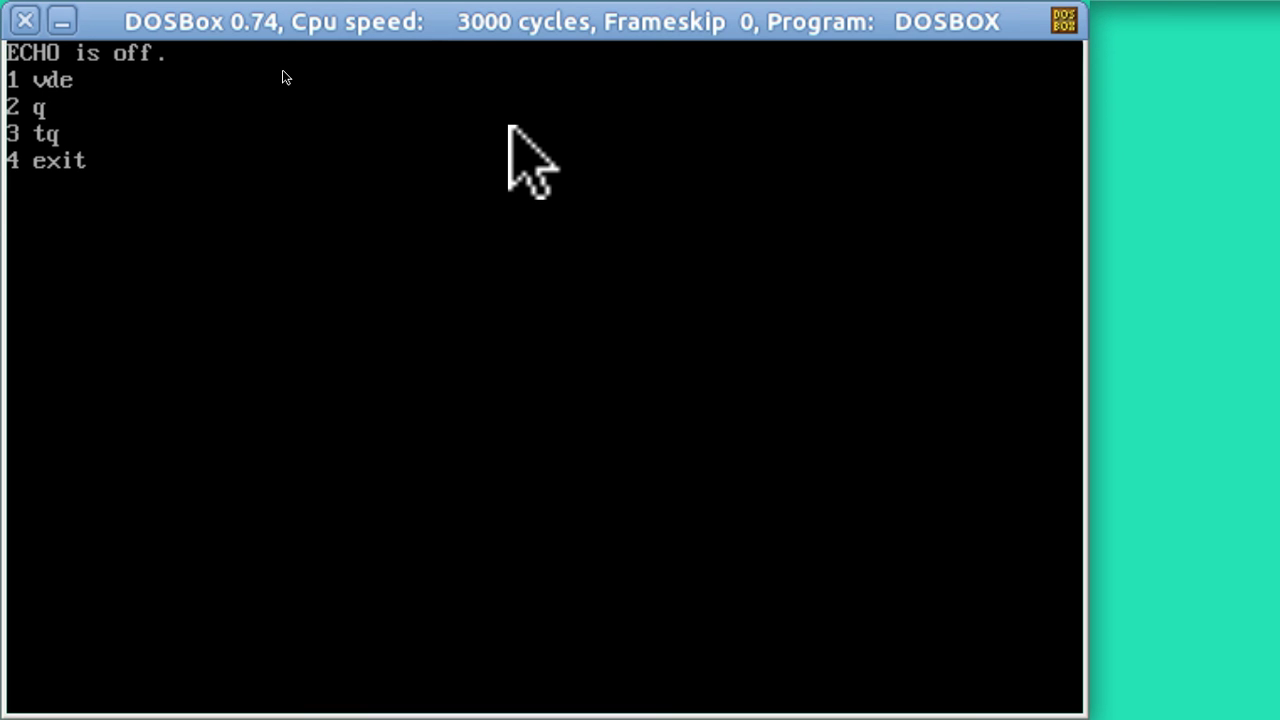
key(1)
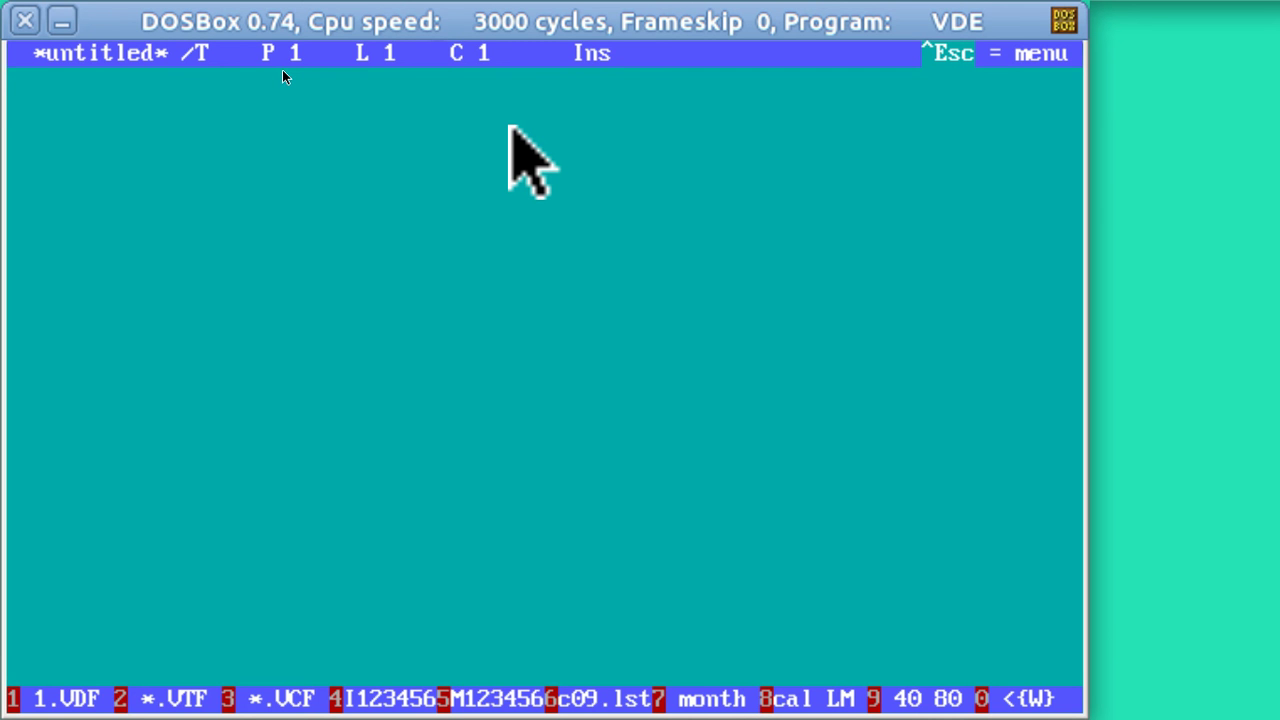
key(Escape)
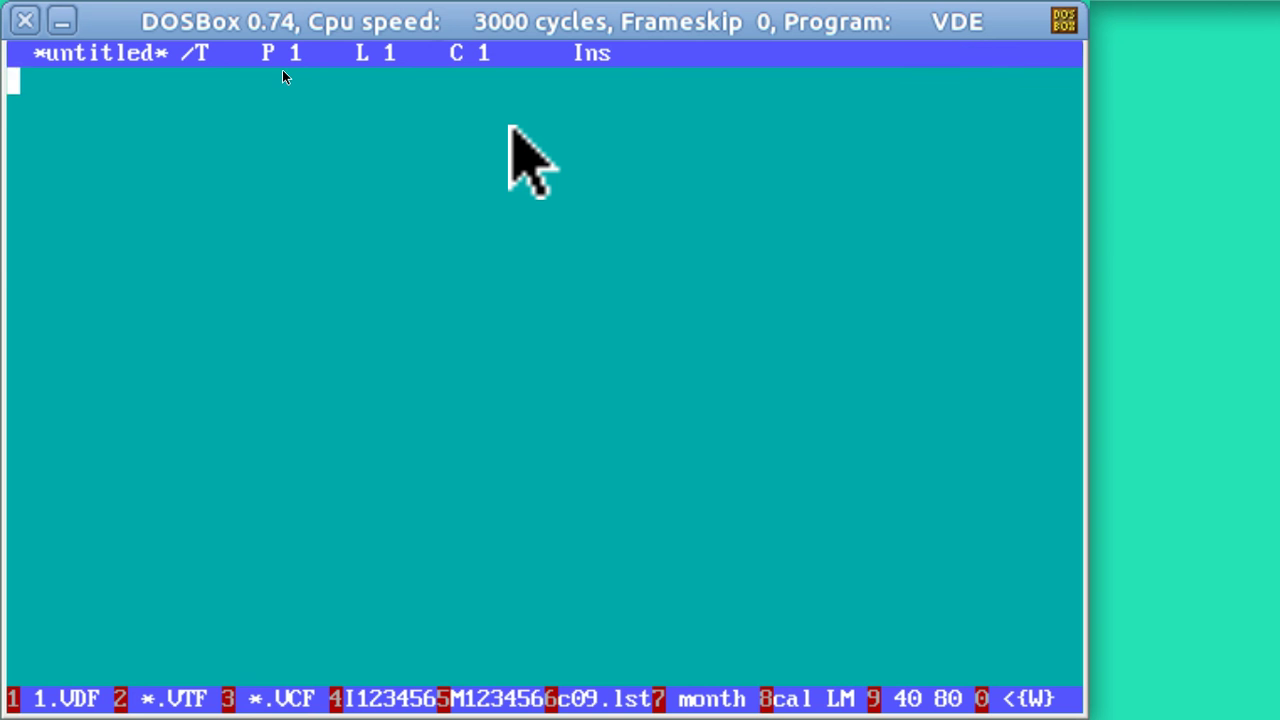
key(ctrl+k)
key(q)
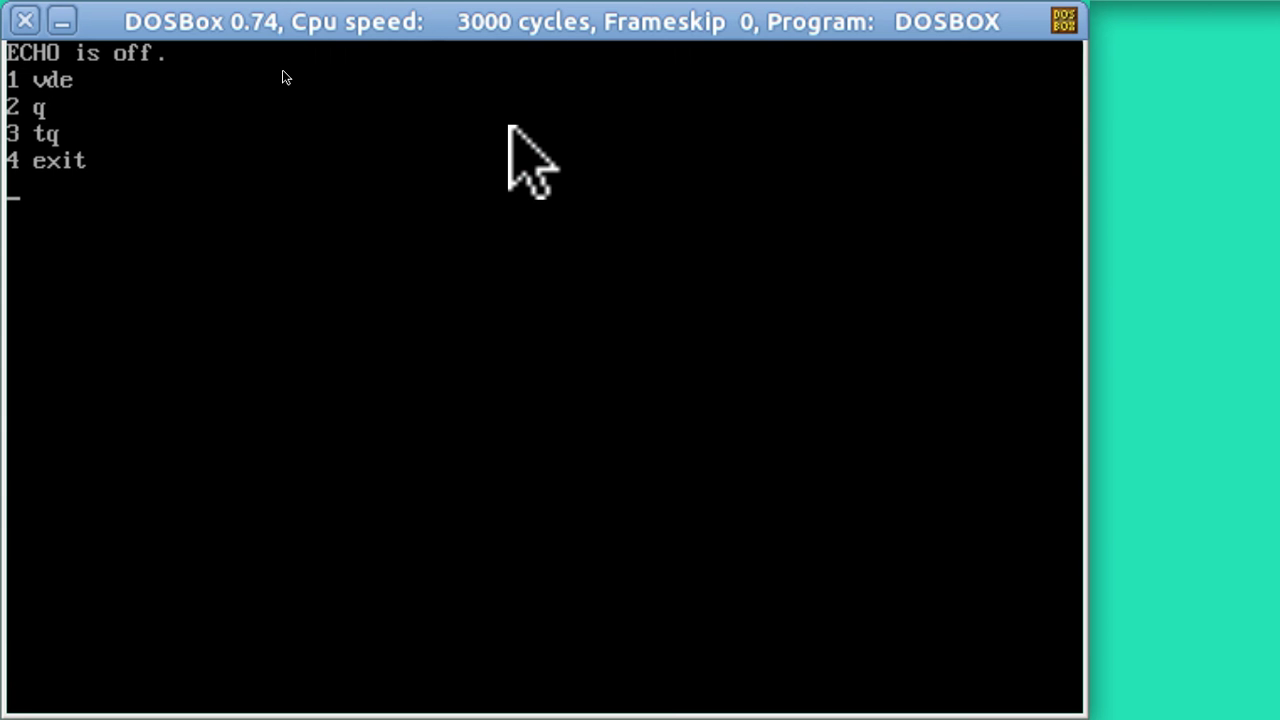
- Run option 2 (q), choose Write/Print Checks in Quicken, dismiss the to-do list, and exit Quicken
key(2)
key(Down)
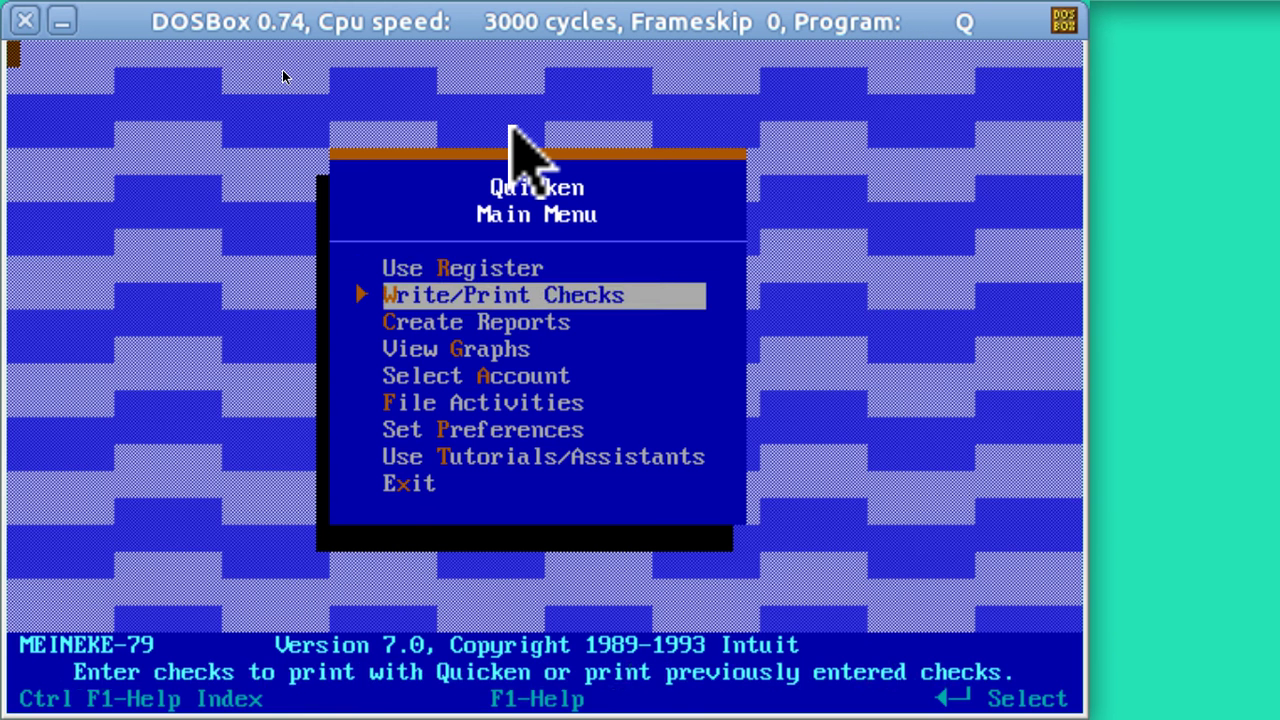
key(Return)
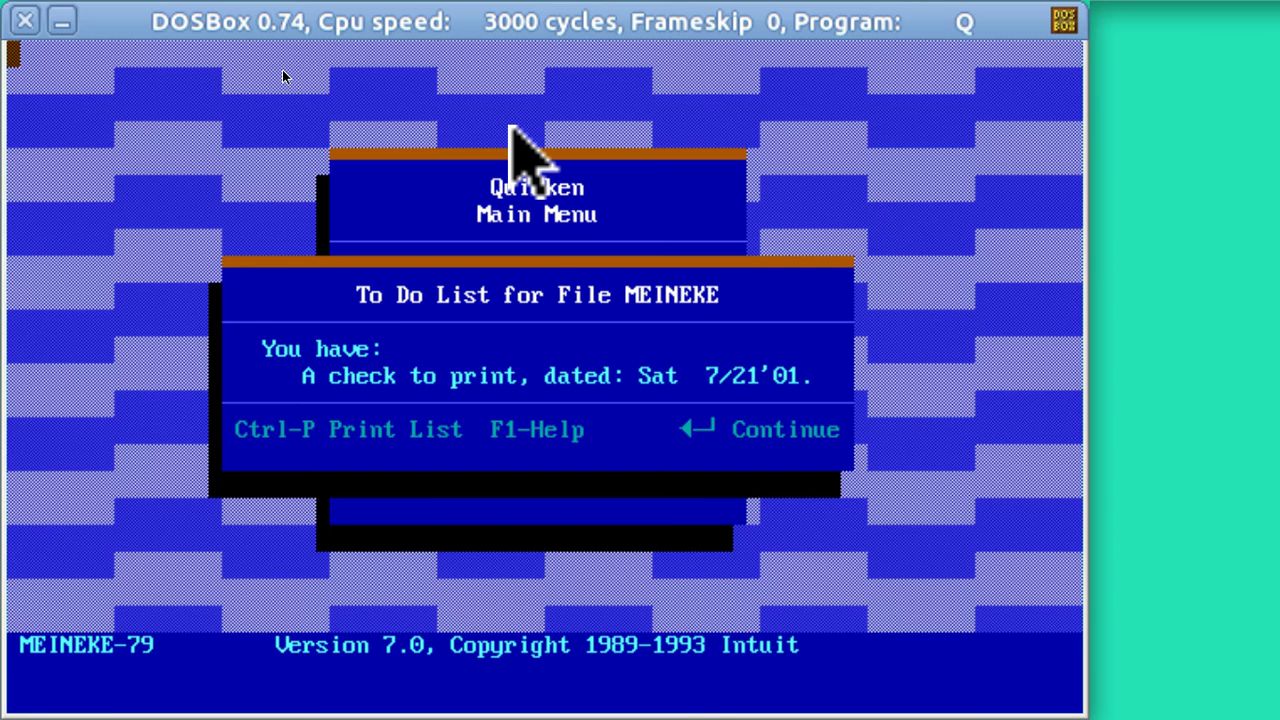
key(Return)
key(Escape)
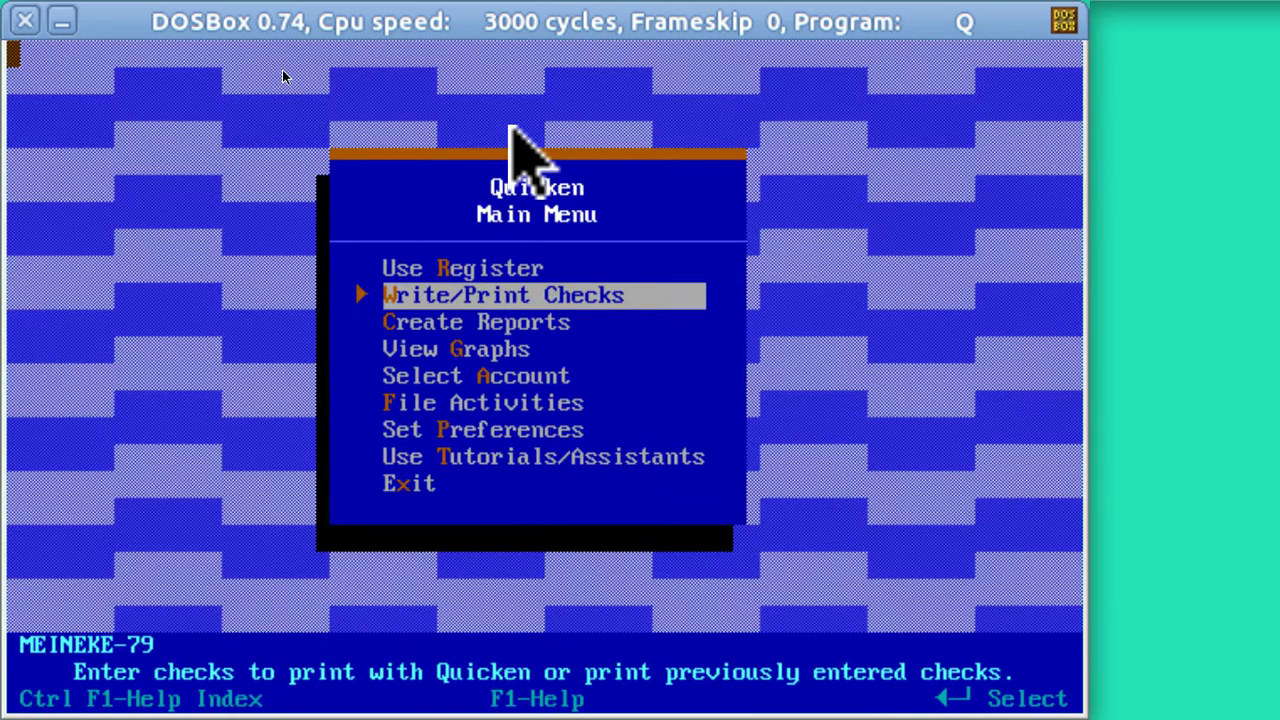
key(x)
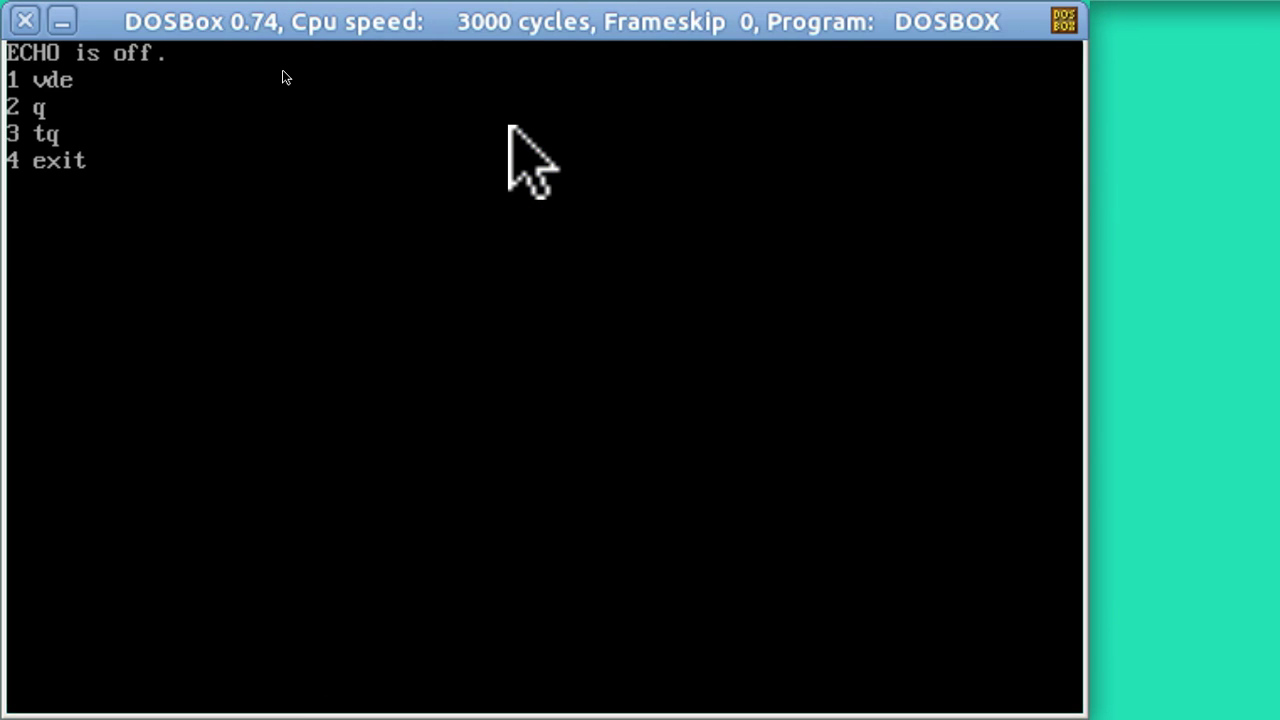
- Run option 3 (tq), start a Think Quick! game, return to its menu through the special options, and leave the program
key(3)
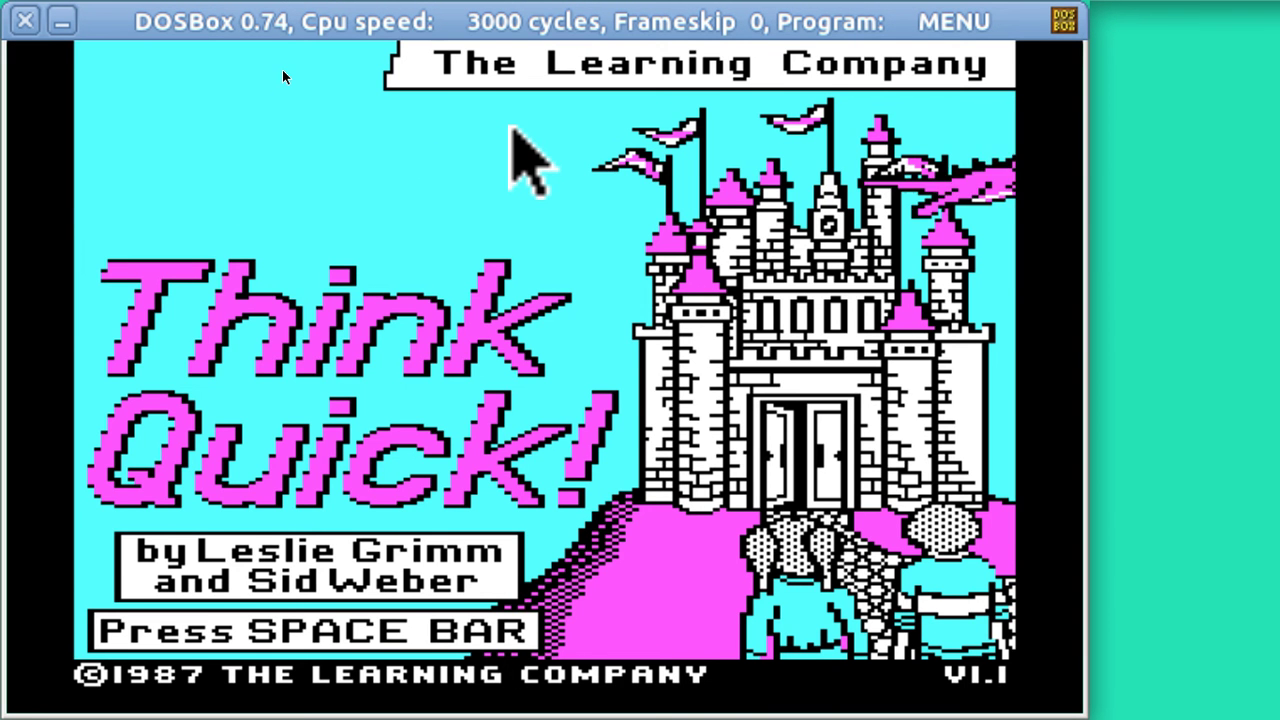
key(space)
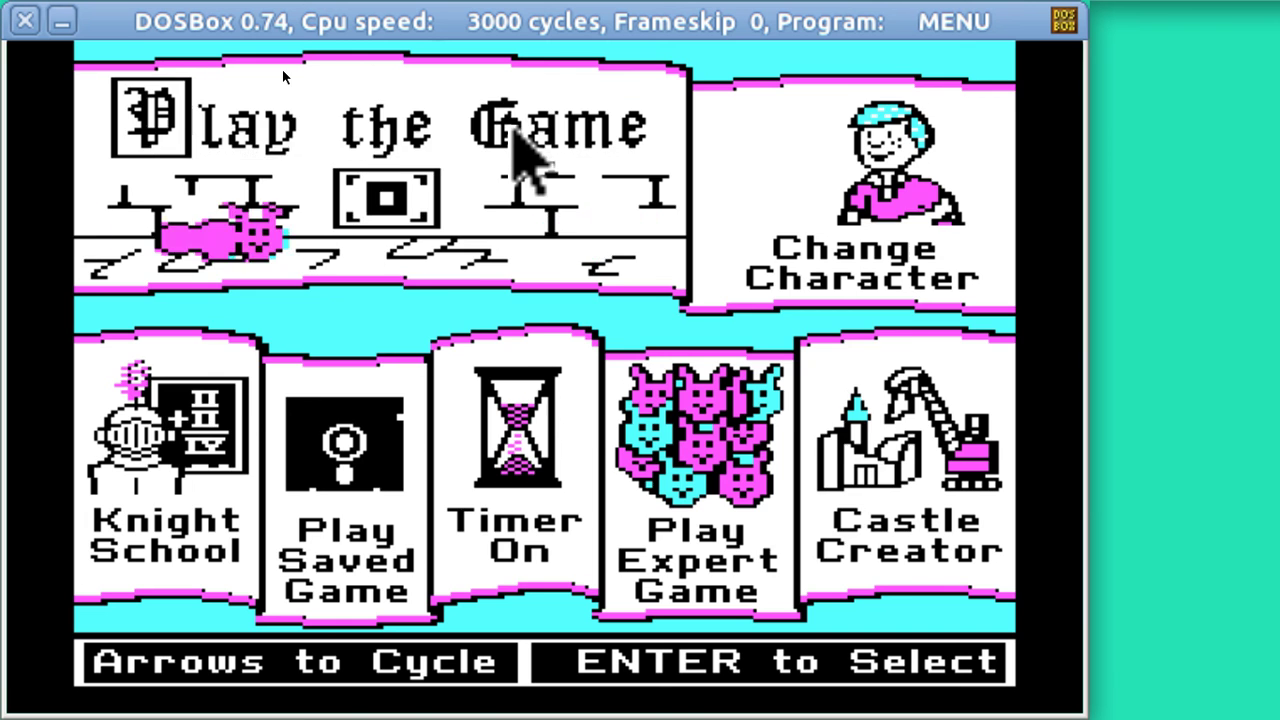
key(Return)
key(Return)
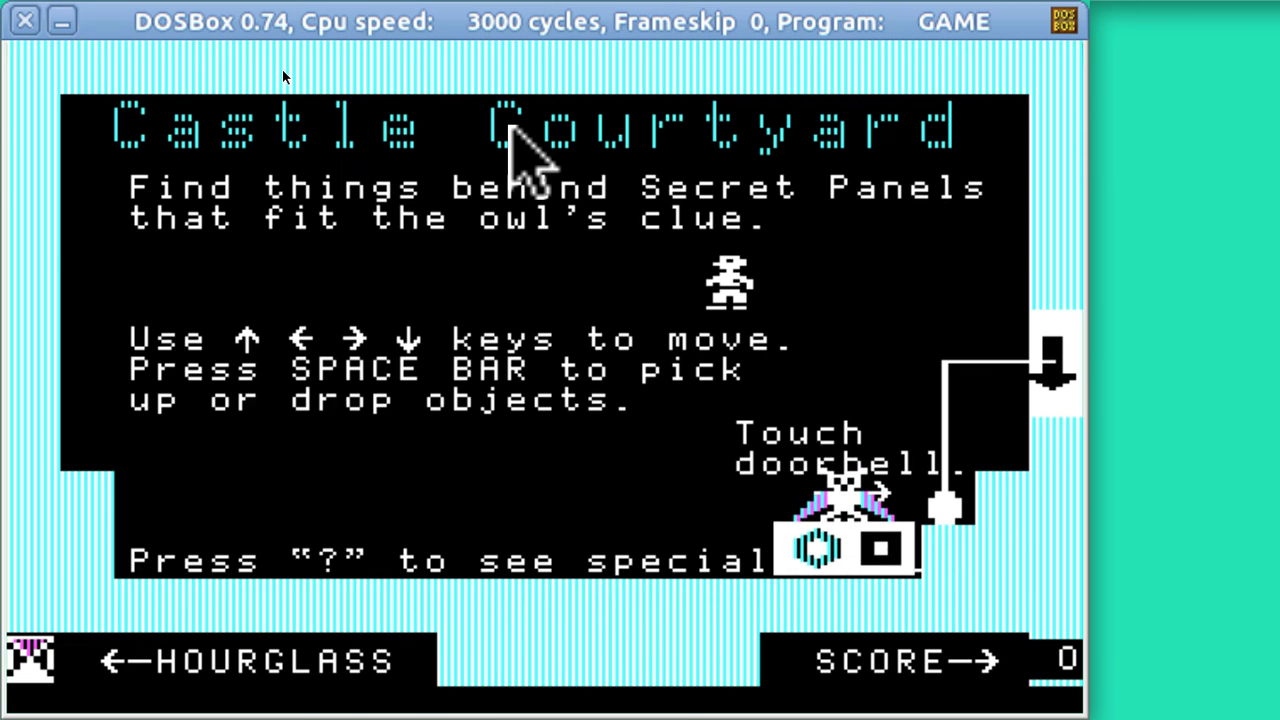
key(question)
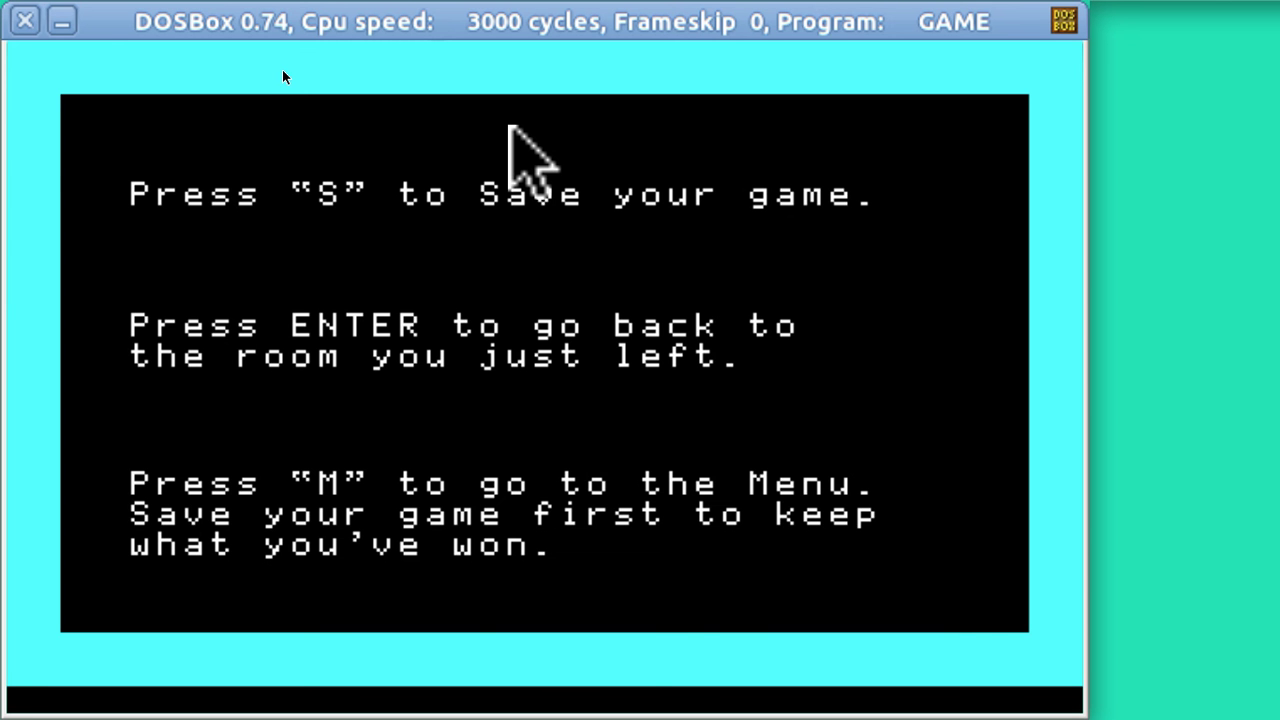
key(m)
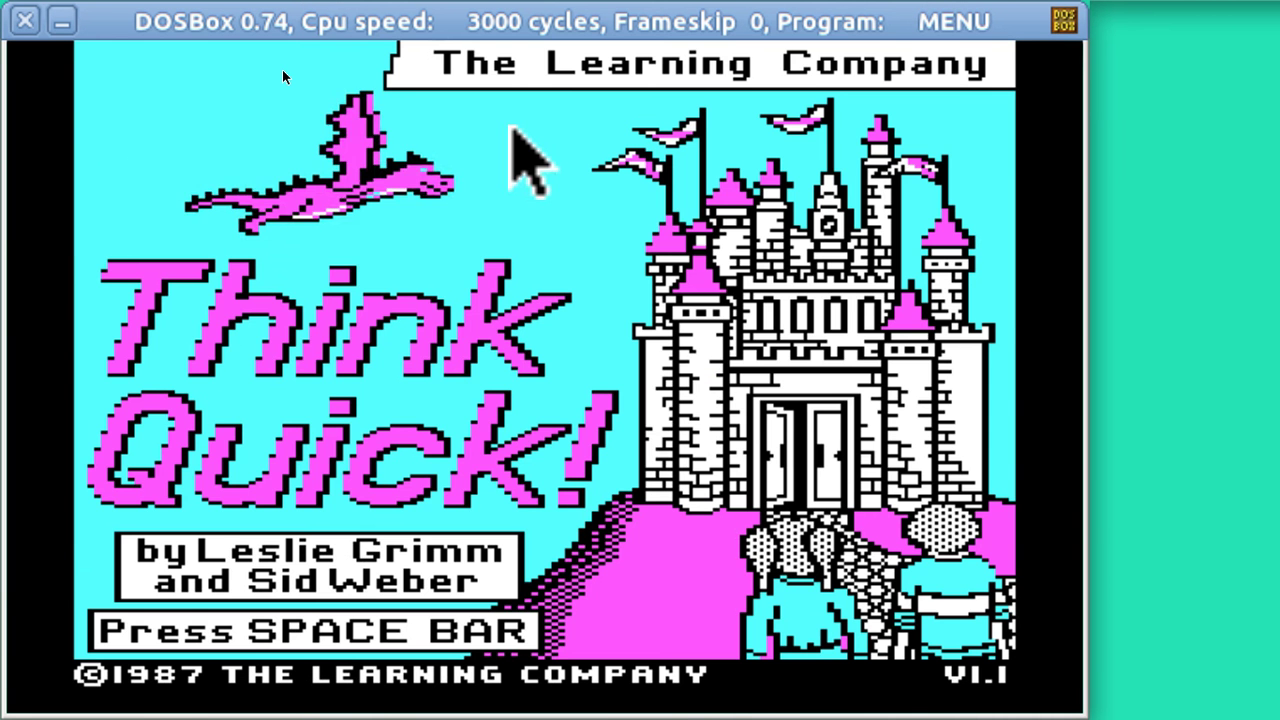
key(Escape)
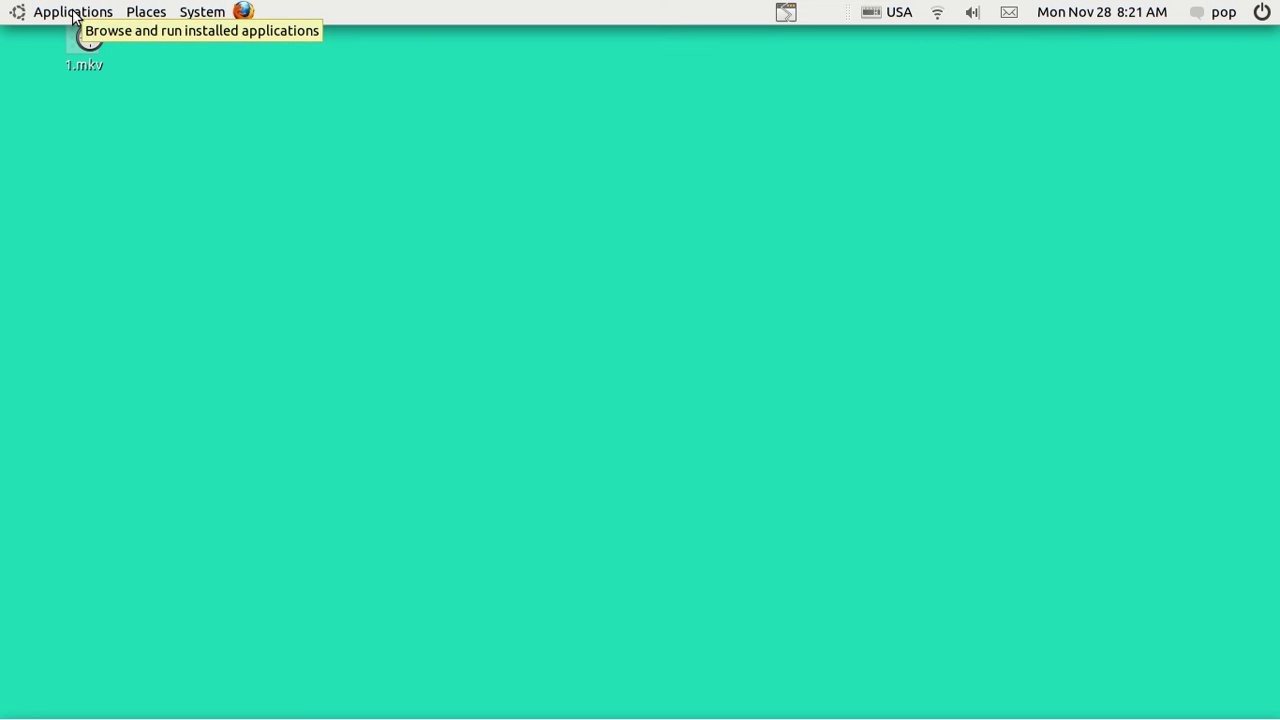
- Open the Keyboard Shortcuts preferences of the Ubuntu desktop
click(74, 14)
mouse_move(79, 66)
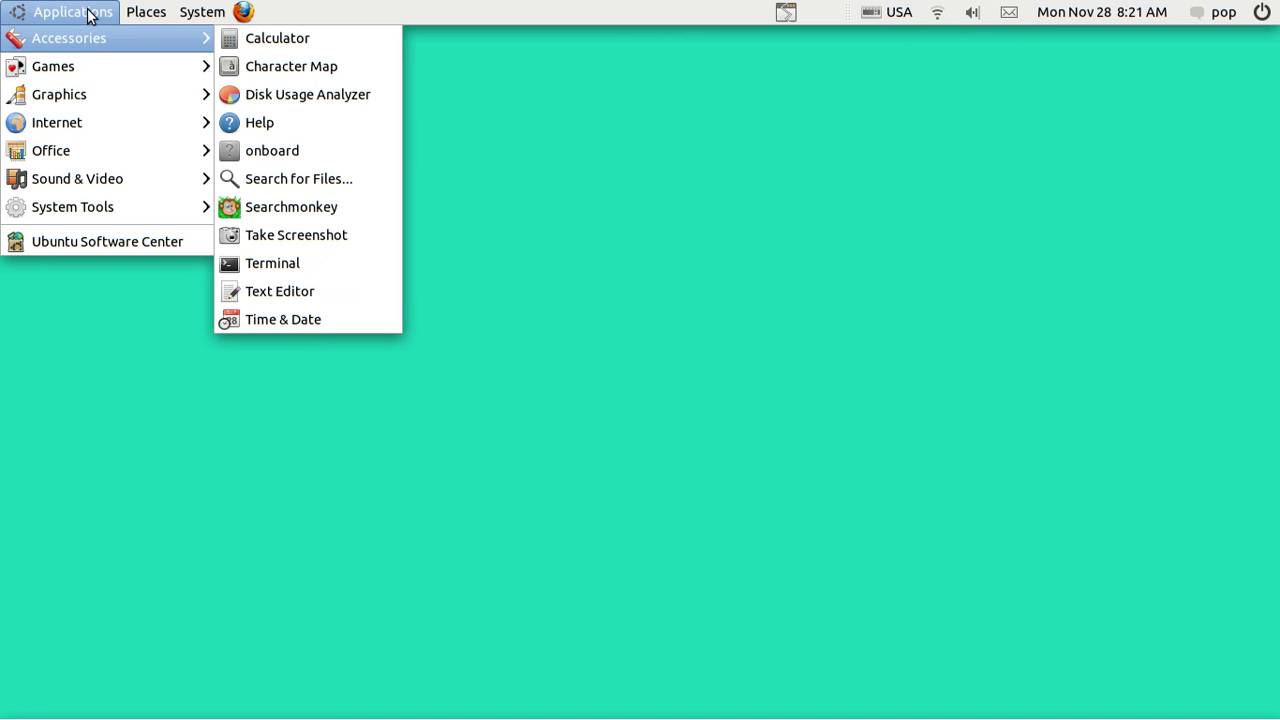
mouse_move(186, 18)
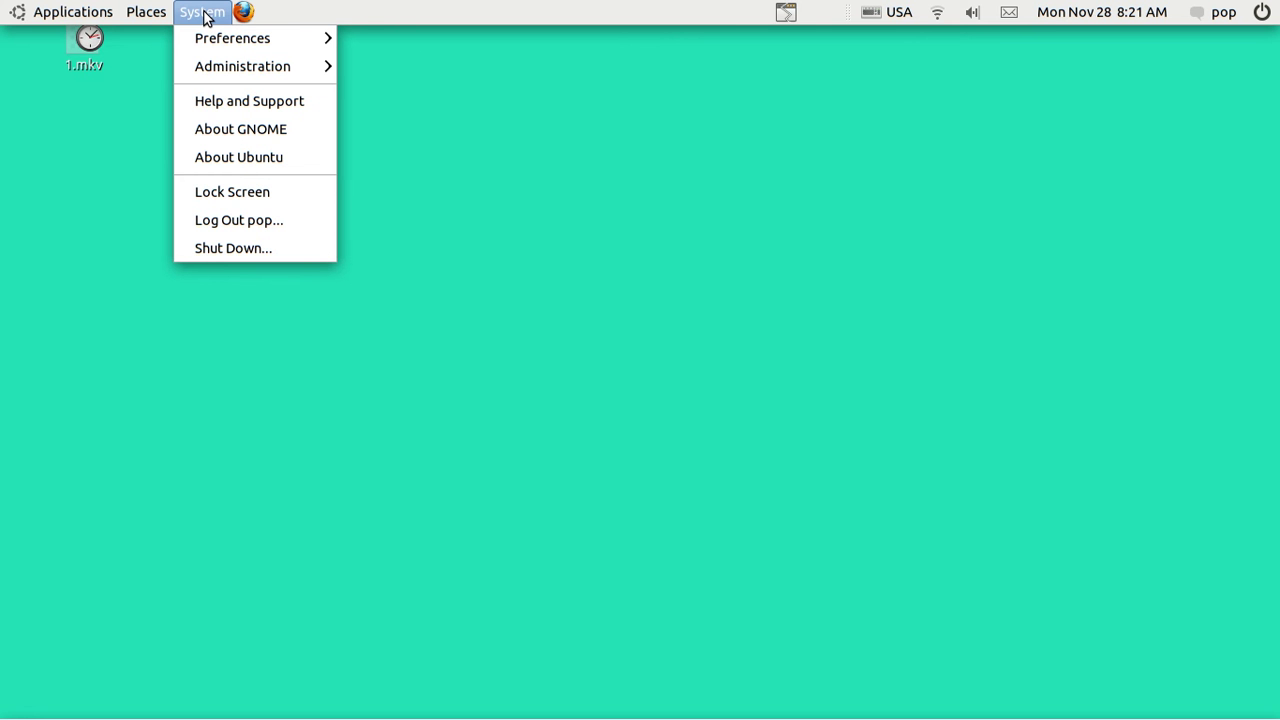
mouse_move(213, 39)
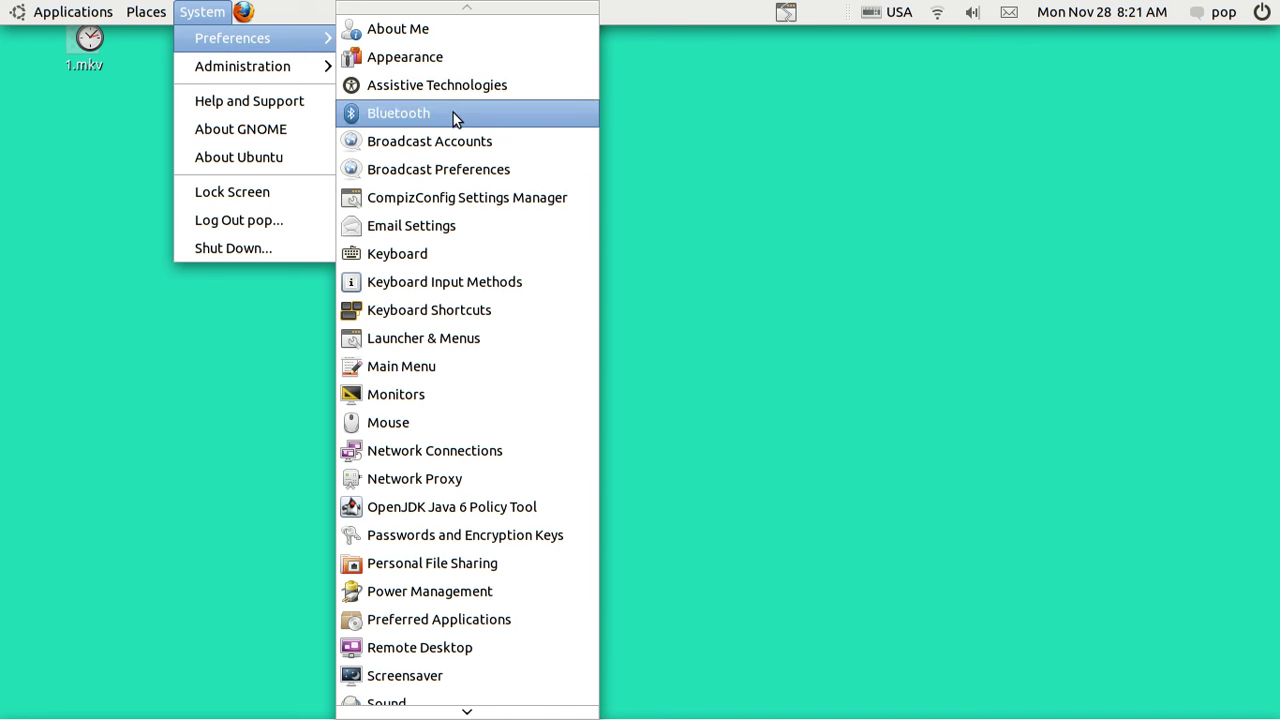
click(466, 313)
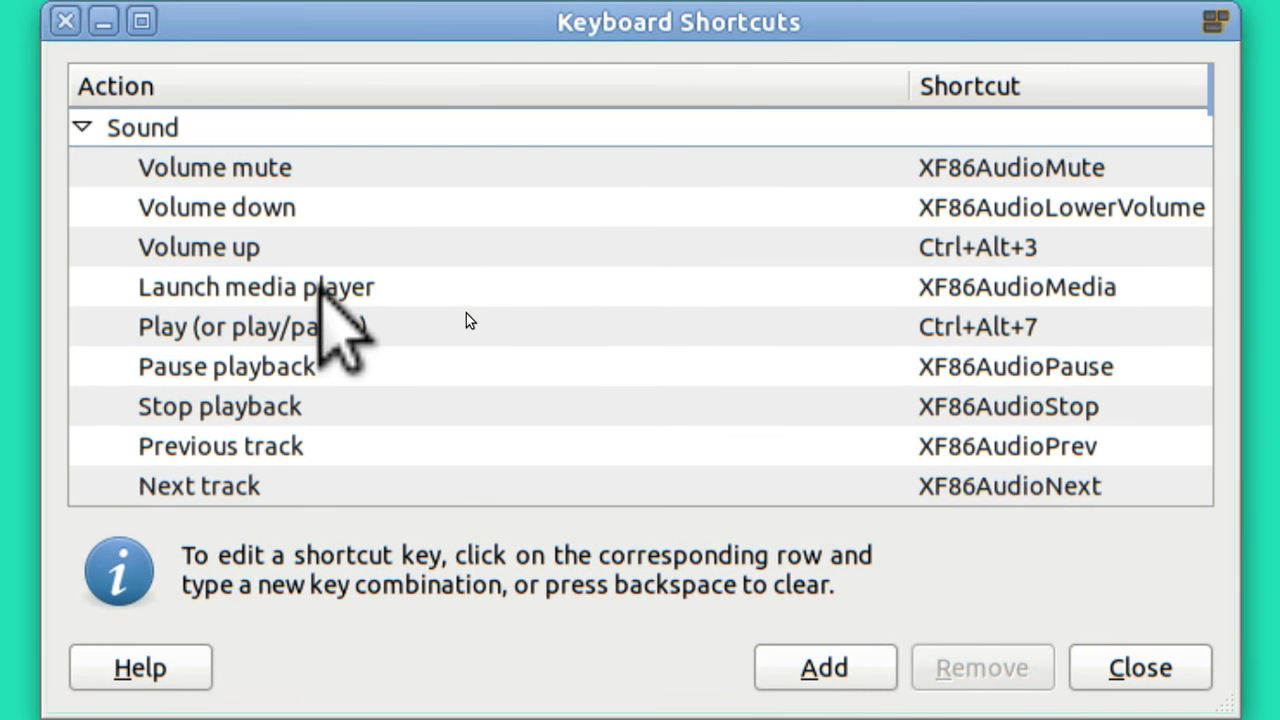
- Locate and select the dosbox entry among the custom shortcuts
key(Page_Down)
key(Page_Down)
key(Page_Down)
key(Page_Down)
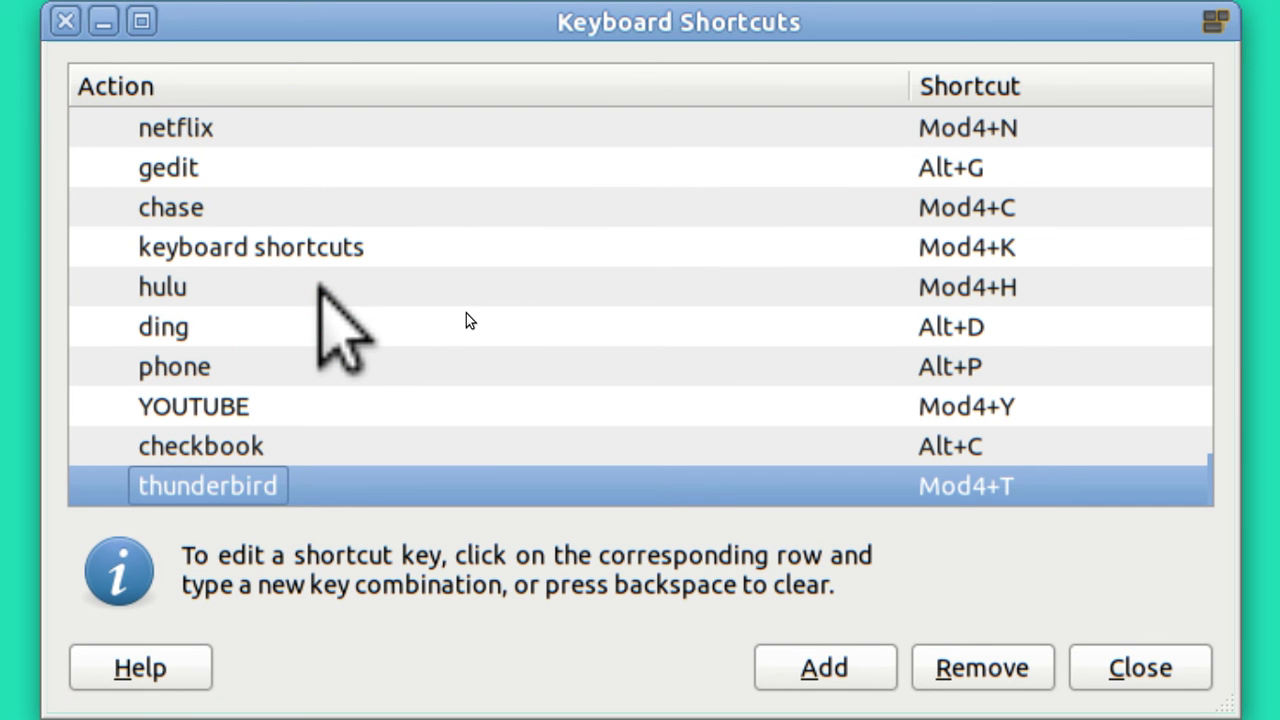
key(Up)
key(Up)
key(Up)
key(Up)
key(Up)
key(Up)
key(Up)
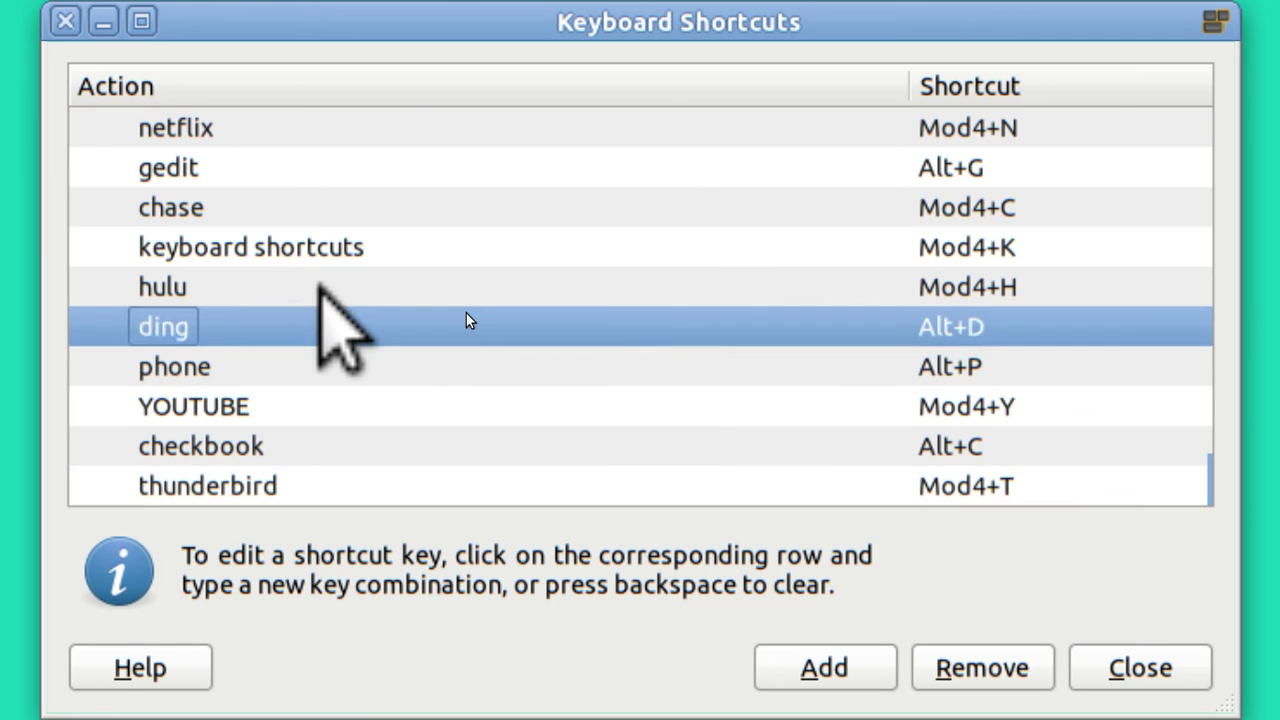
key(Up)
key(Up)
key(Up)
key(Up)
key(Up)
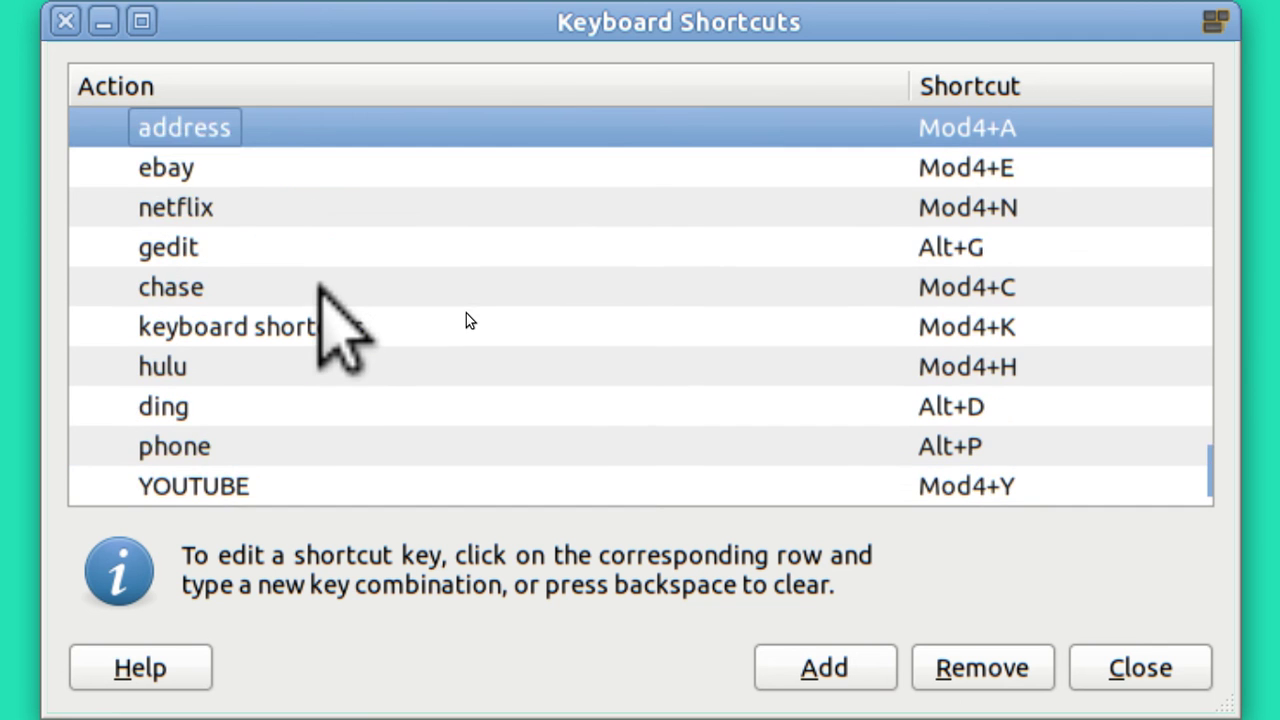
key(Up)
key(Up)
key(Up)
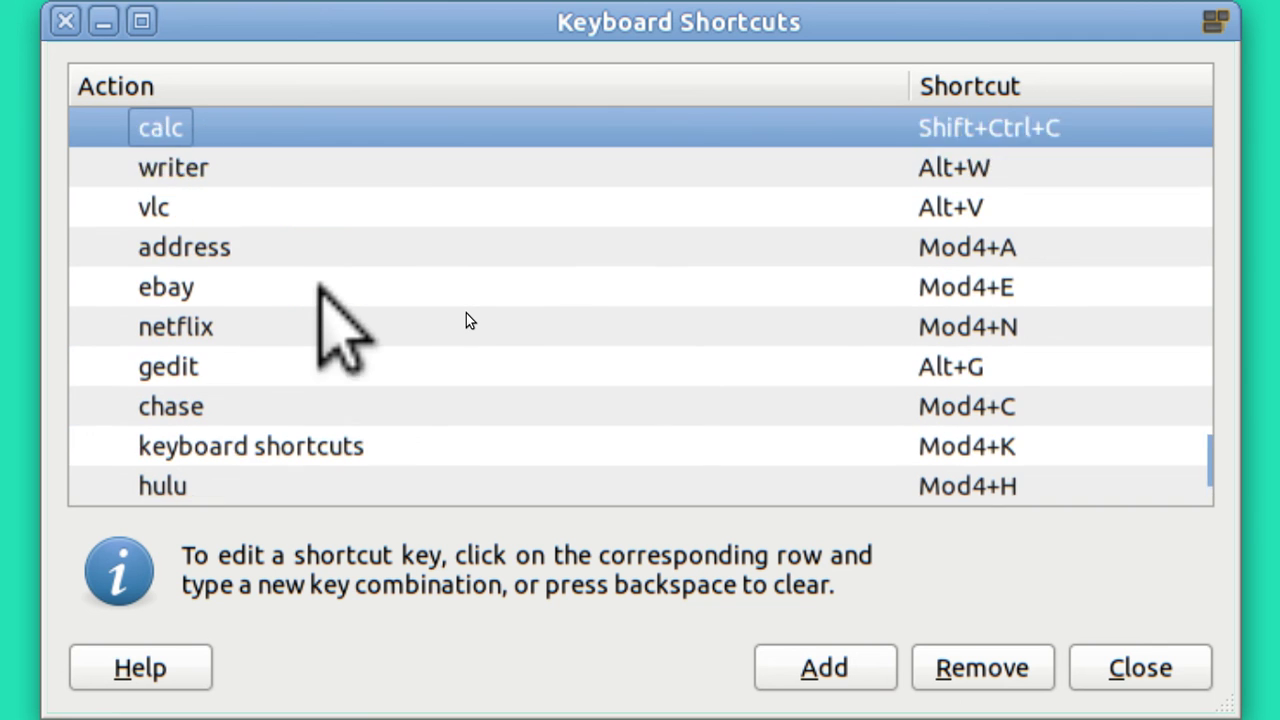
key(Up)
key(Up)
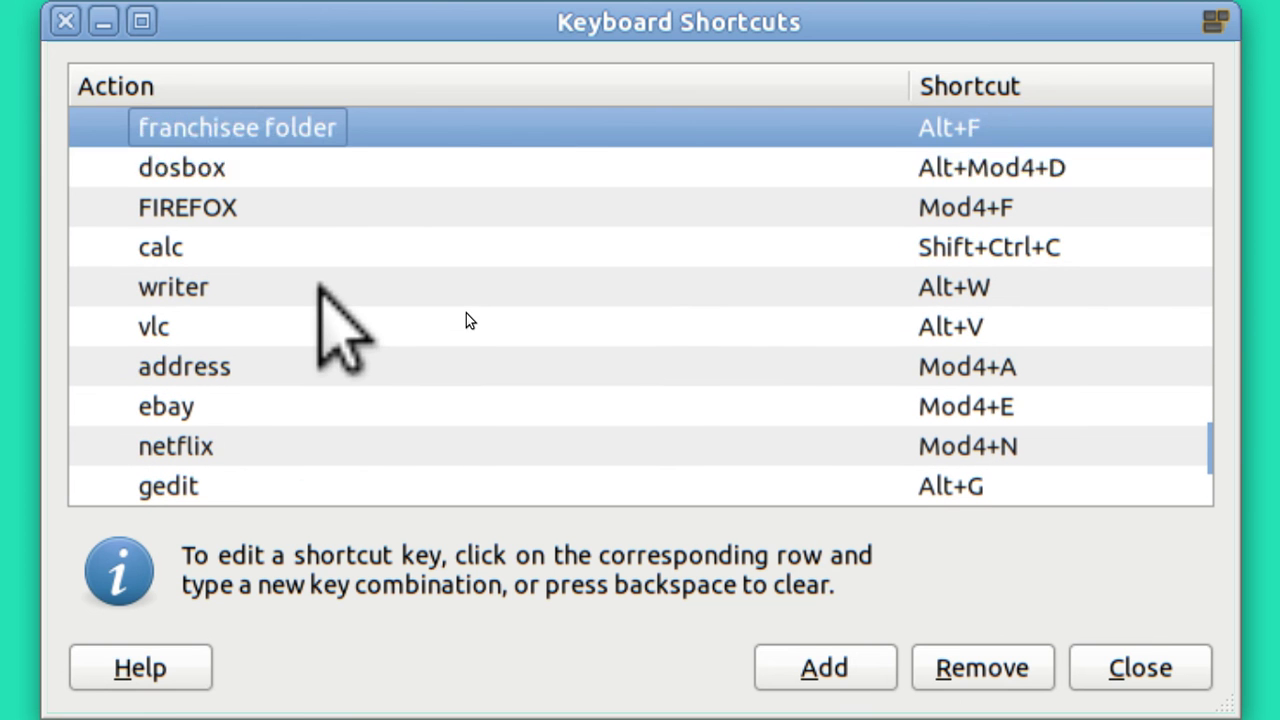
key(Down)
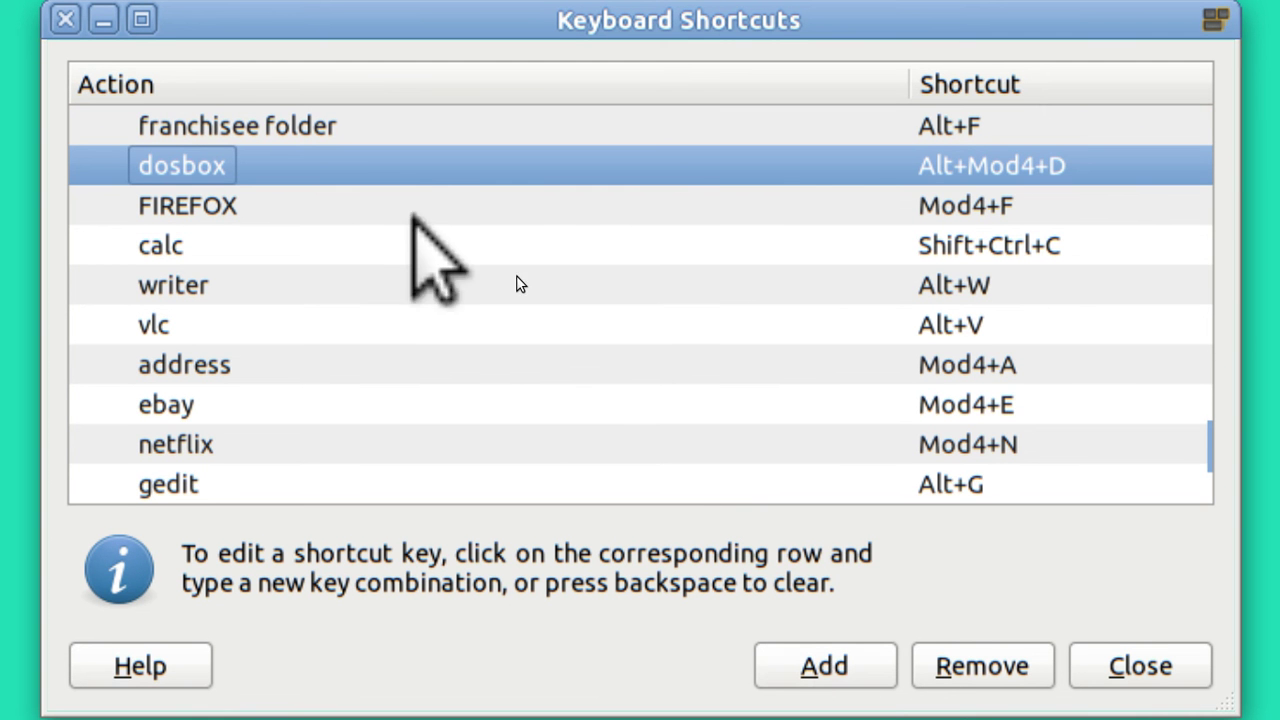
- Open the dosbox custom shortcut to review its name and command, and close its dialog
double_click(402, 165)
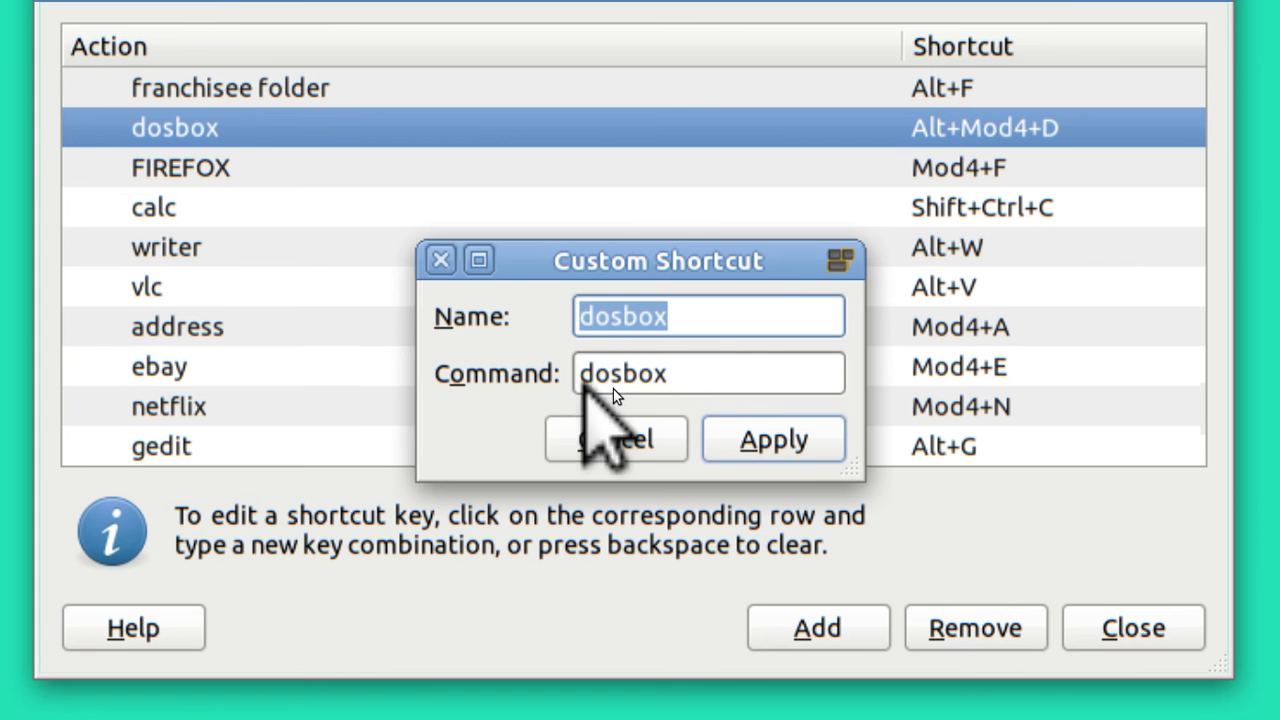
click(708, 420)
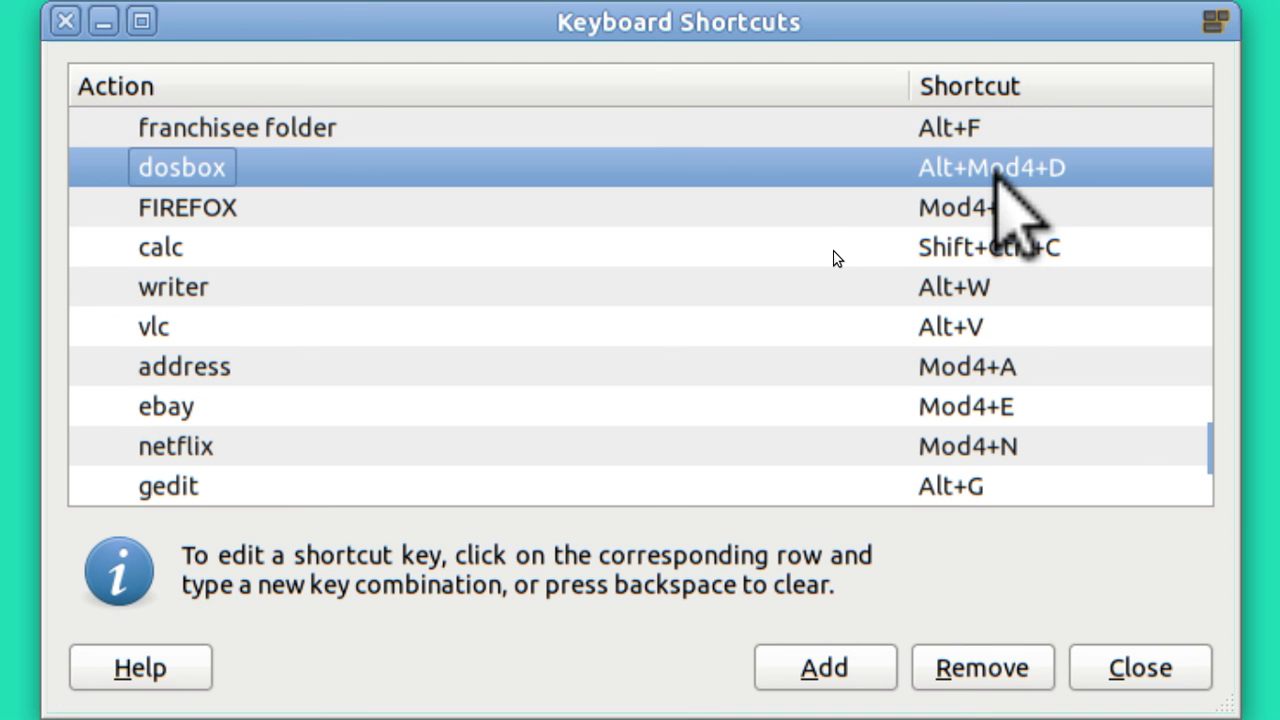
- Try Alt+Mod4+D, Mod4+5 and Ctrl+Alt+9 in turn as the key combination of the dosbox shortcut
click(995, 170)
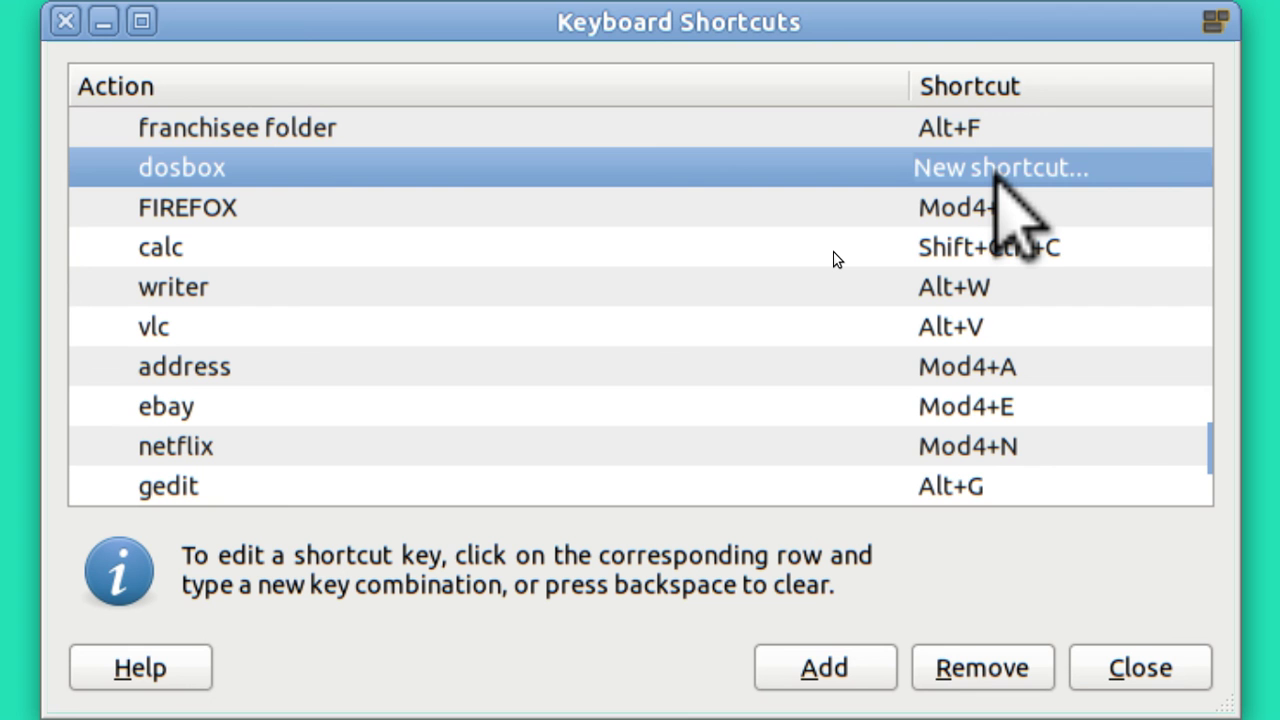
key(alt+super+d)
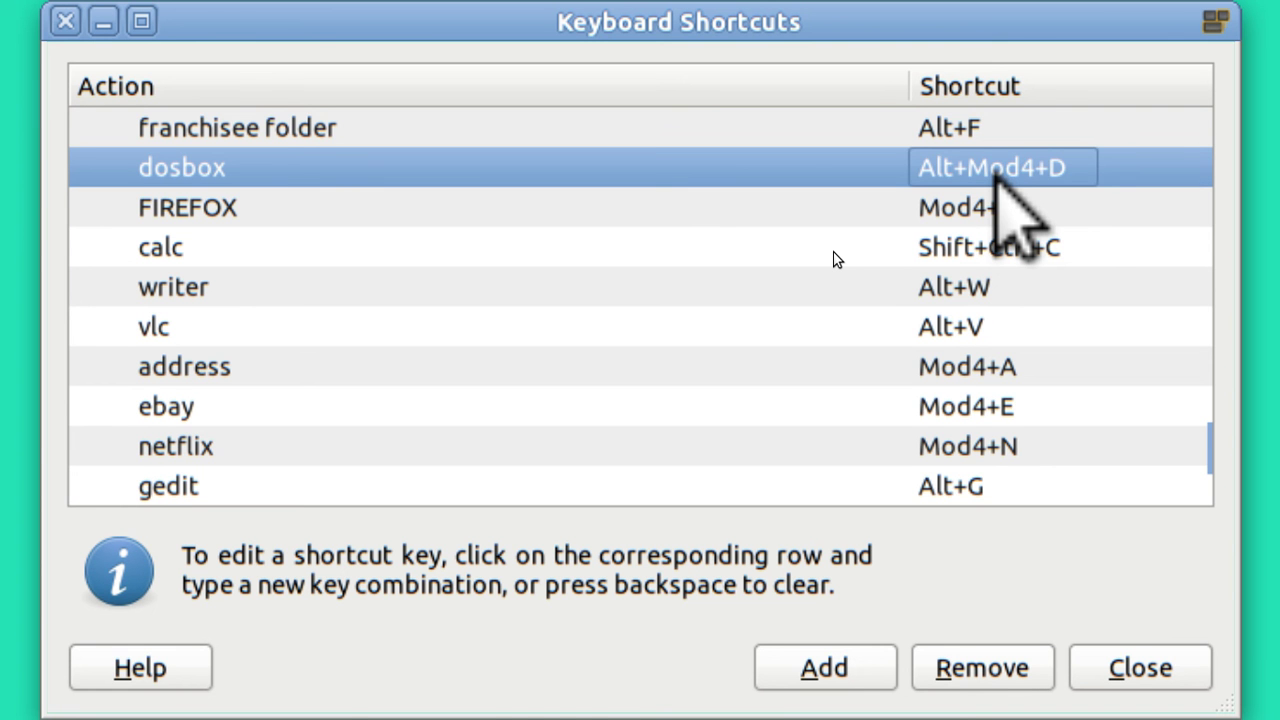
click(995, 170)
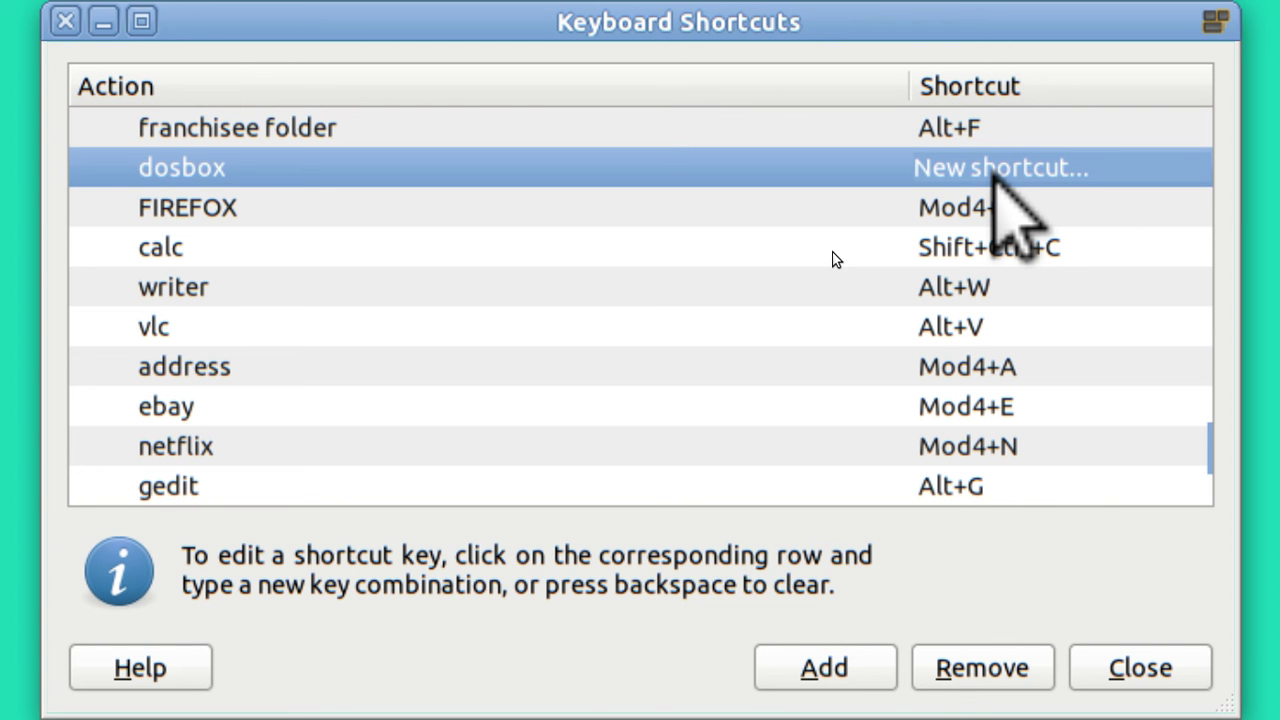
key(super+5)
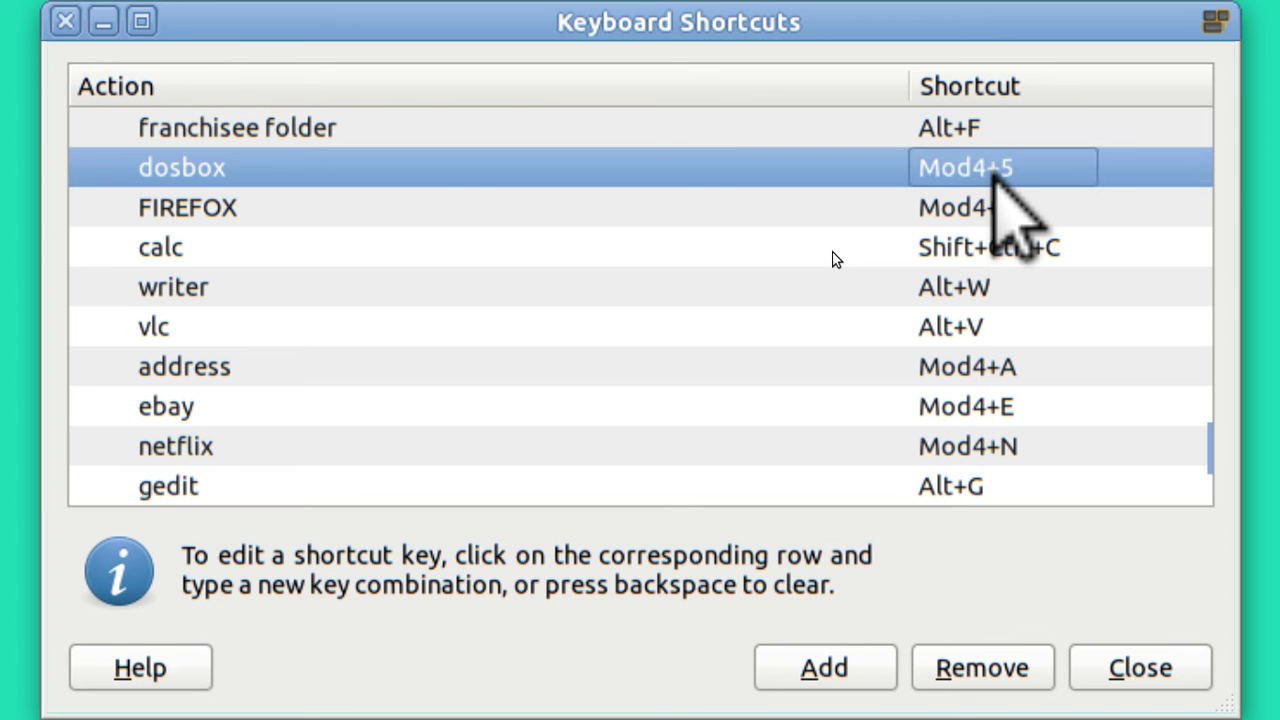
click(993, 168)
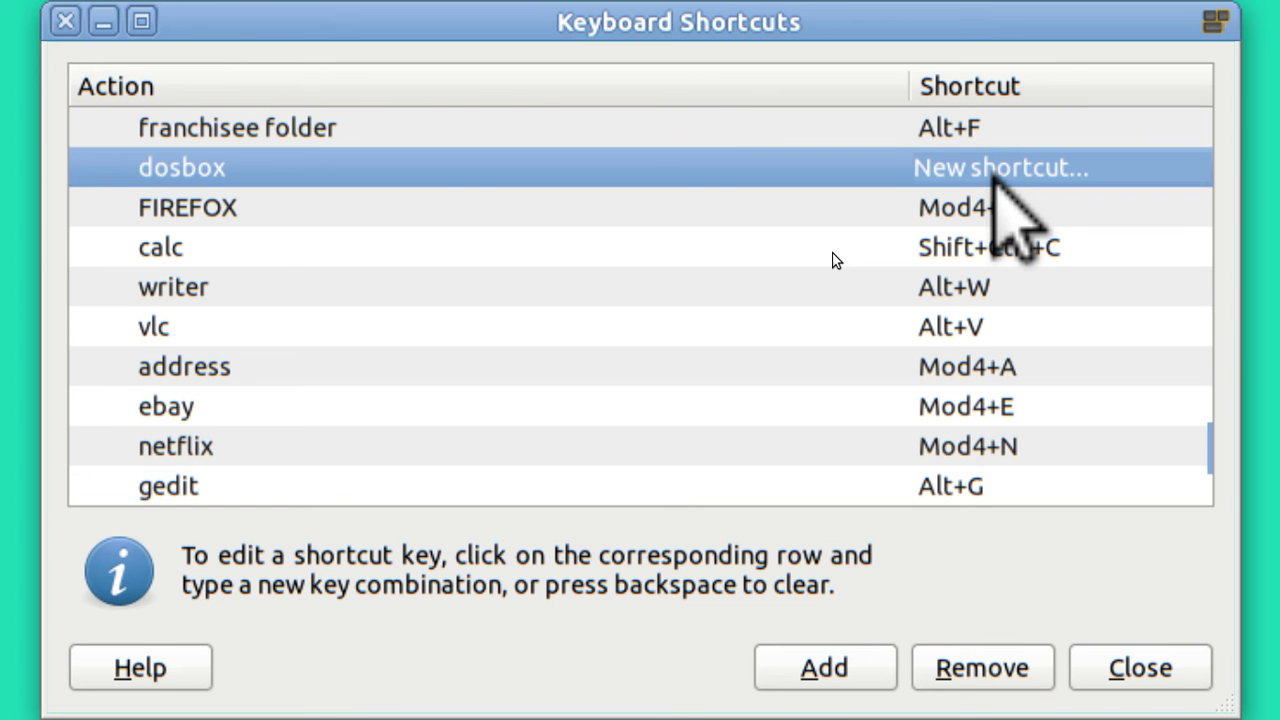
key(ctrl+alt+9)
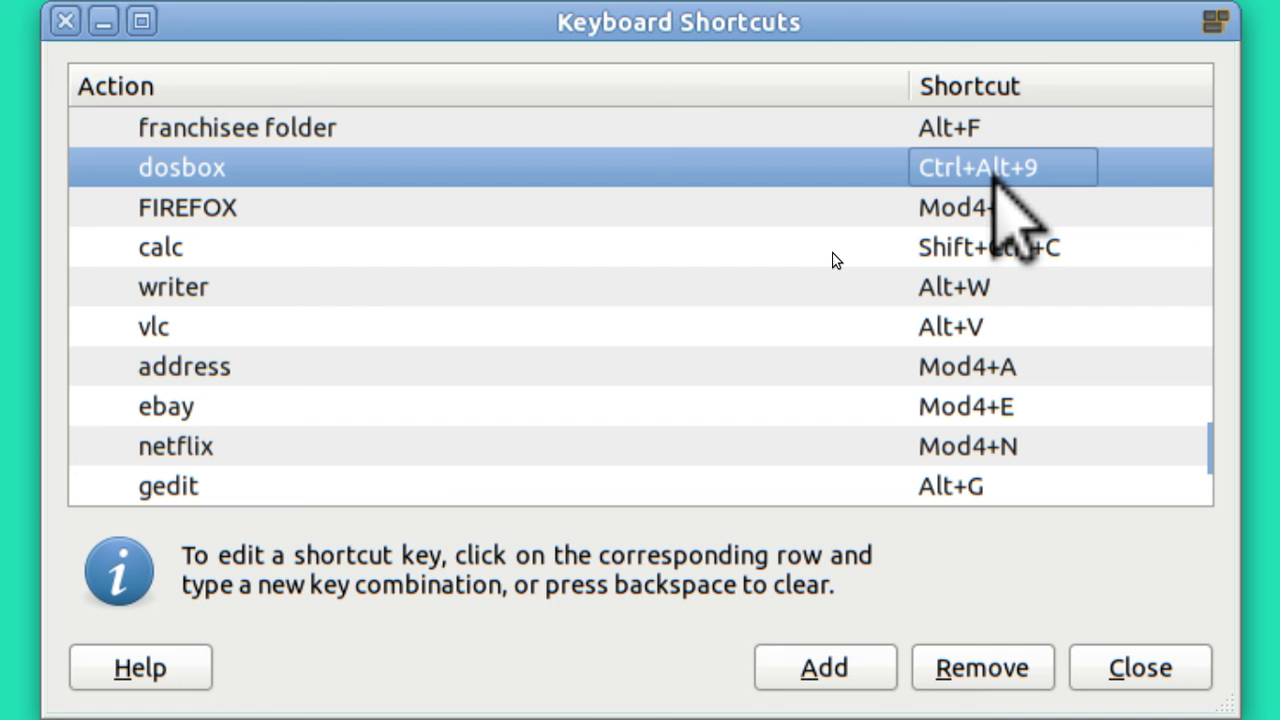
- Assign Alt+Mod4+D to the dosbox shortcut and launch DOSBox with it
click(996, 170)
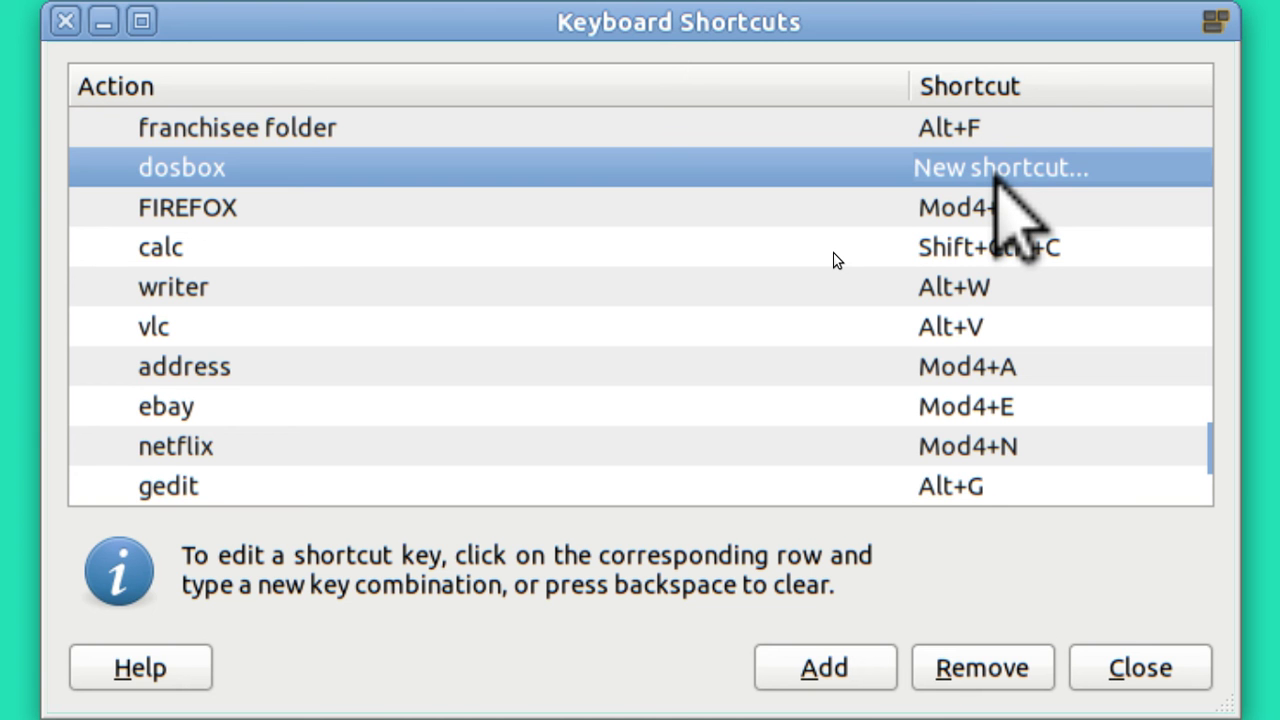
key(alt+super+d)
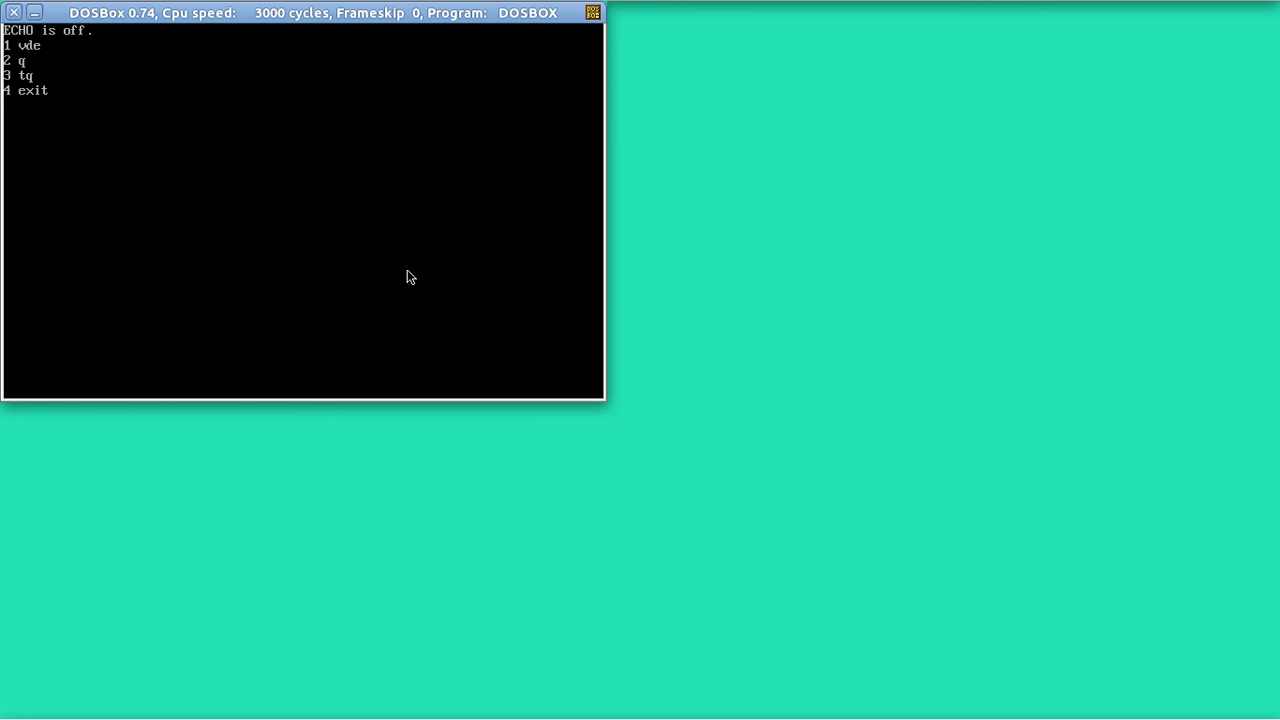
- Run option 2 (q) from the DOSBox menu, exit Quicken, and leave DOSBox through option 4 (exit)
key(2)
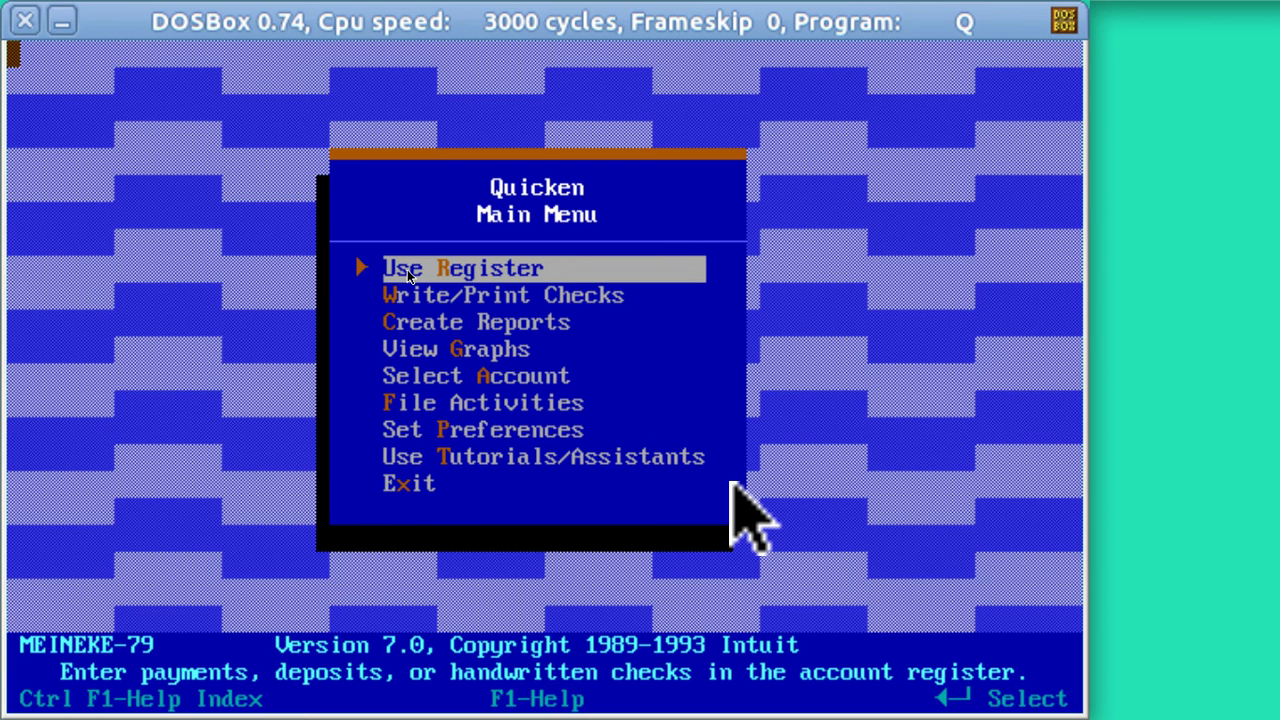
key(x)
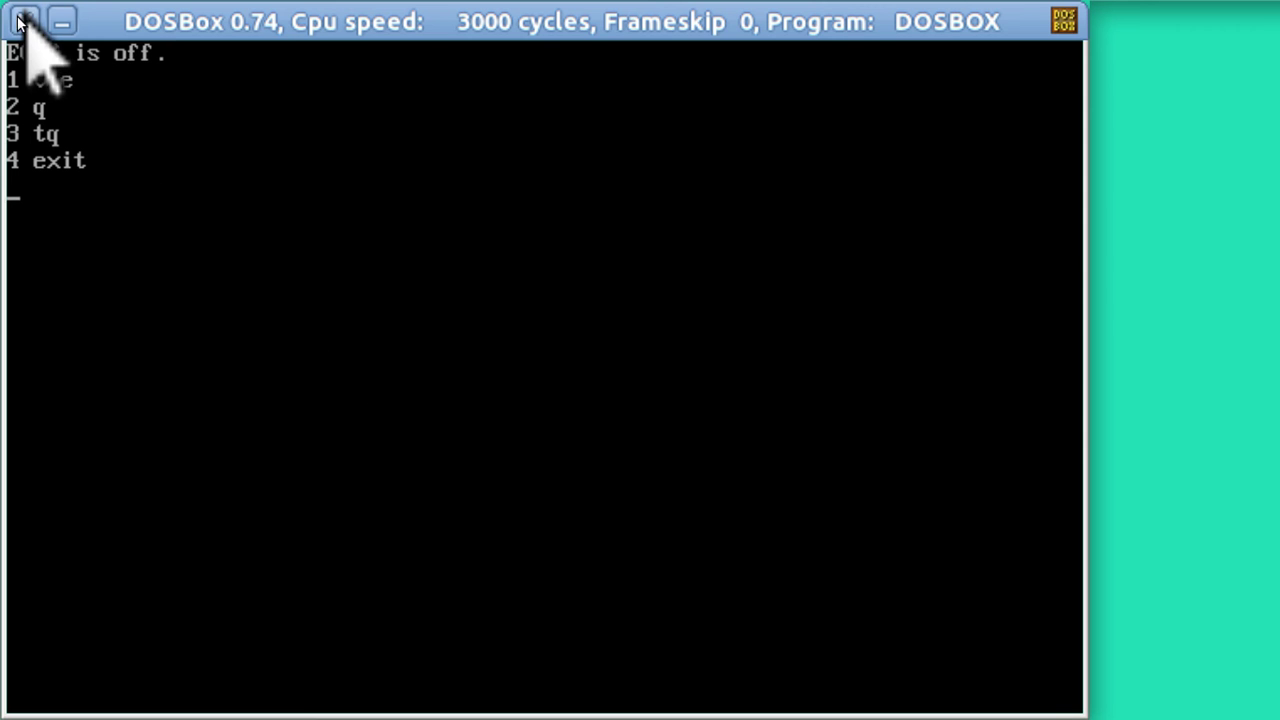
key(4)
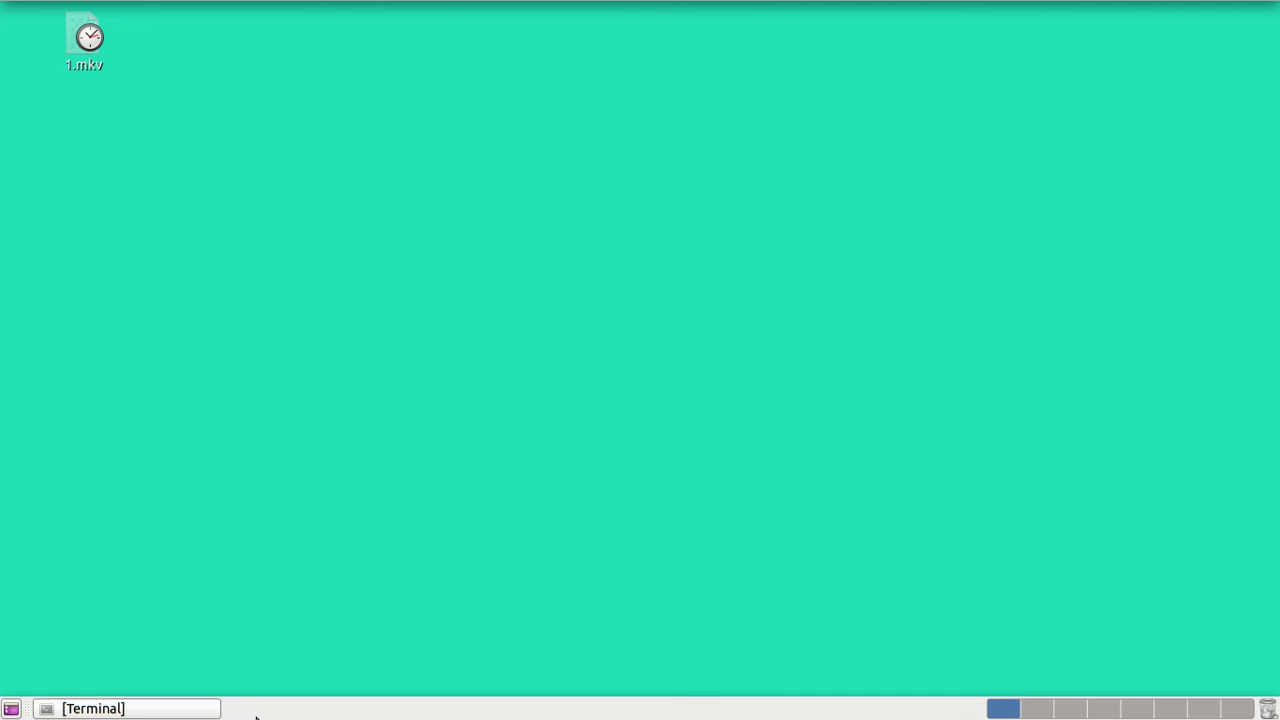
- Switch to the minimized Terminal window that is running the screen recording
click(187, 712)
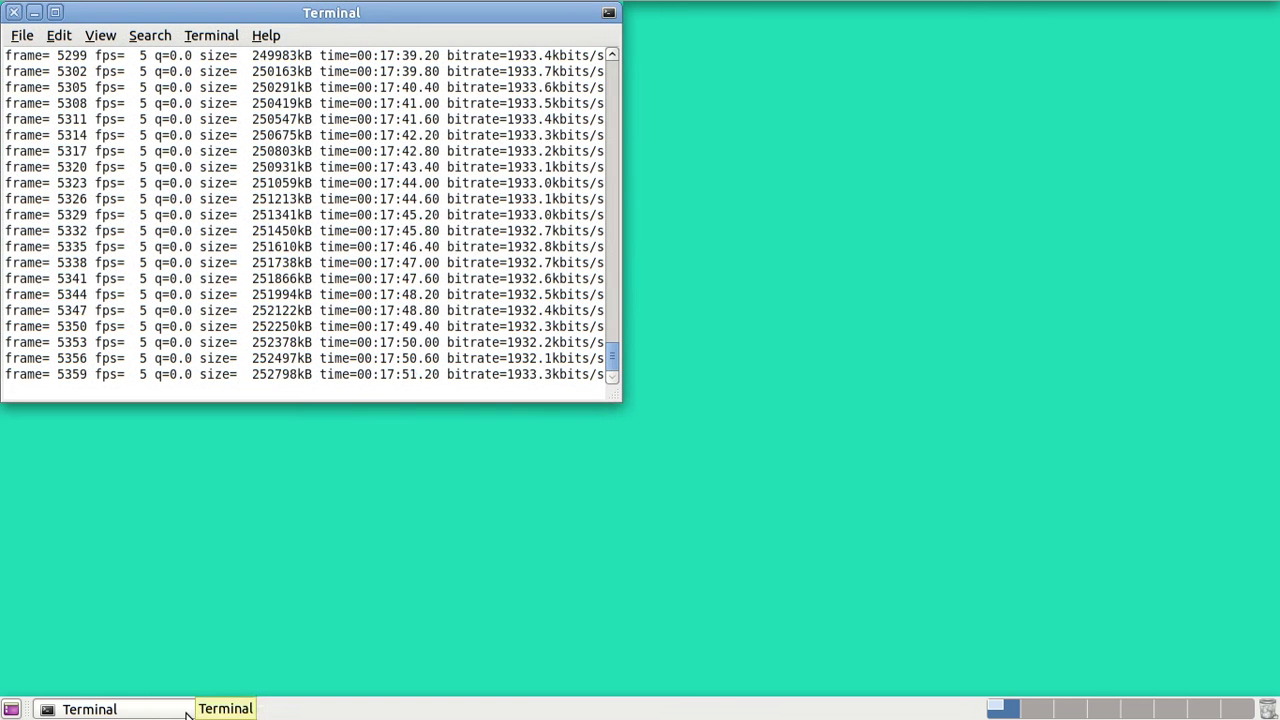